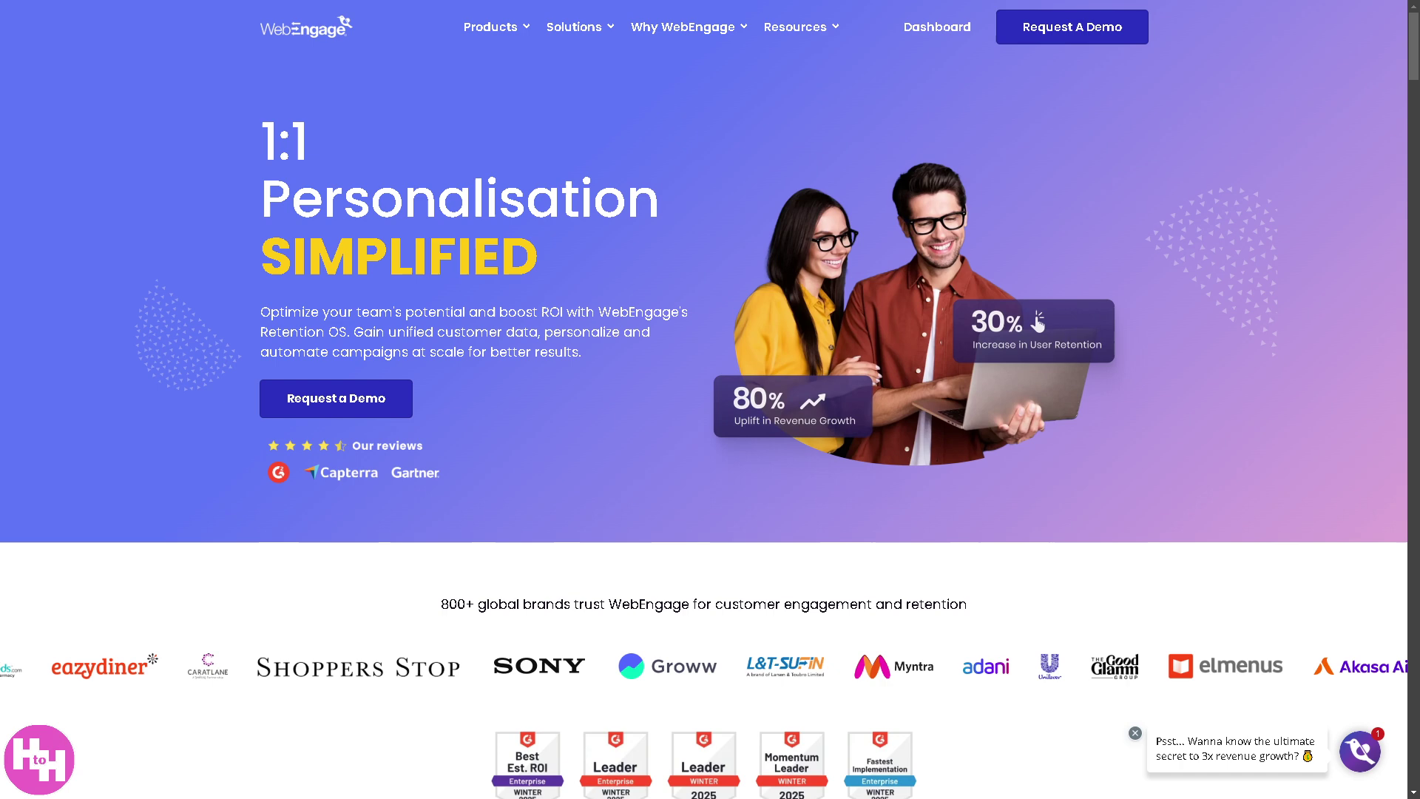
- Scroll the WebEngage homepage, toggle full screen off and on, then go to Dashboard
scroll(710, 400, "down", 8)
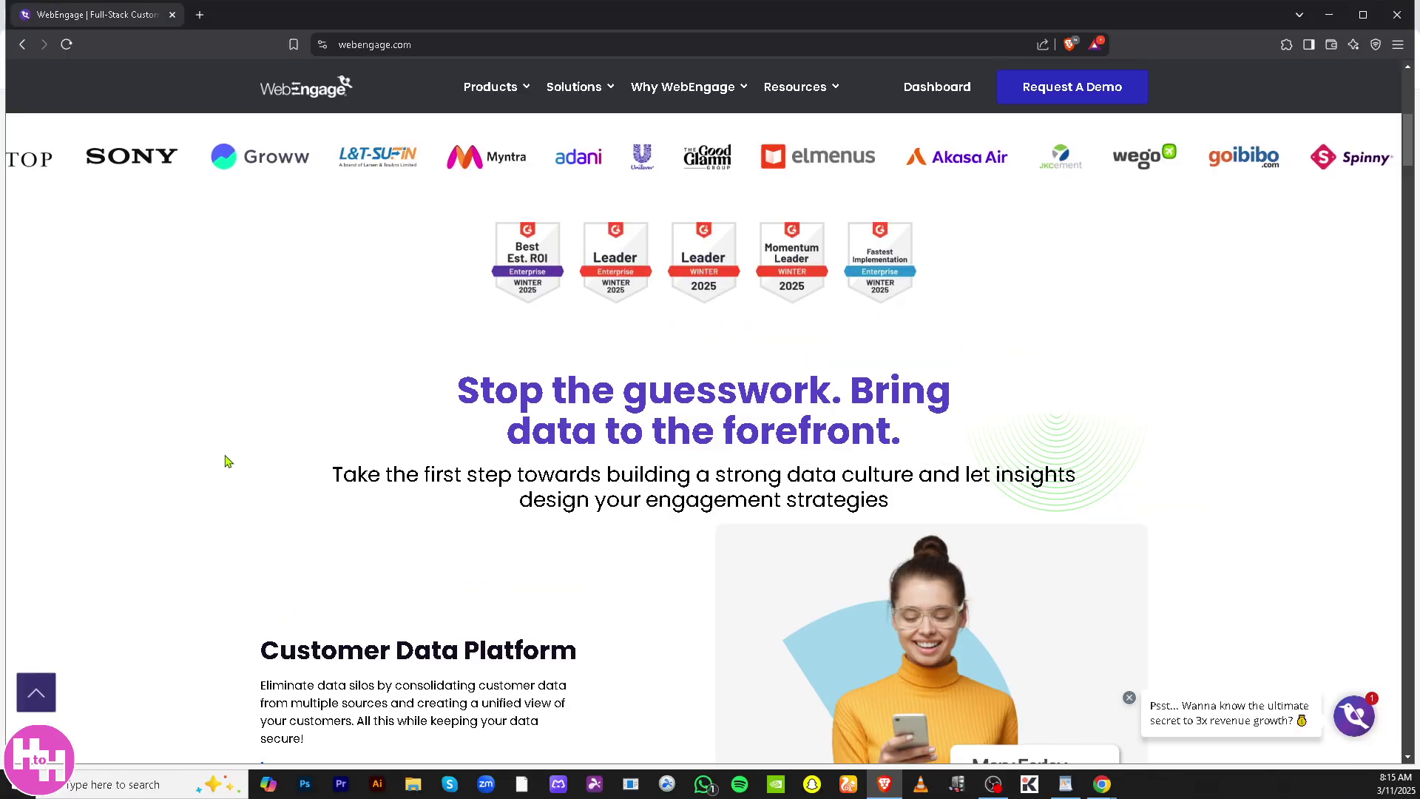
key("F11")
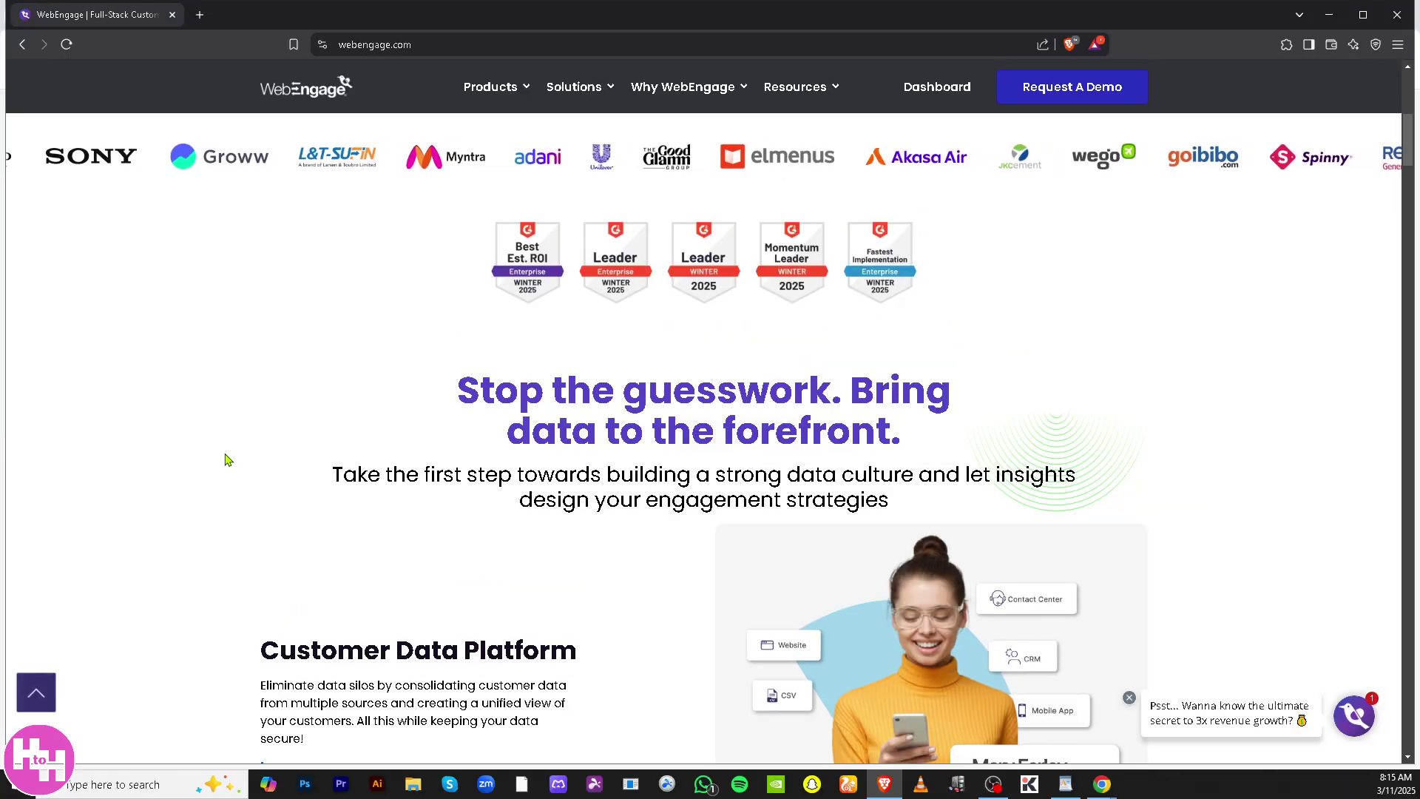
key("F11")
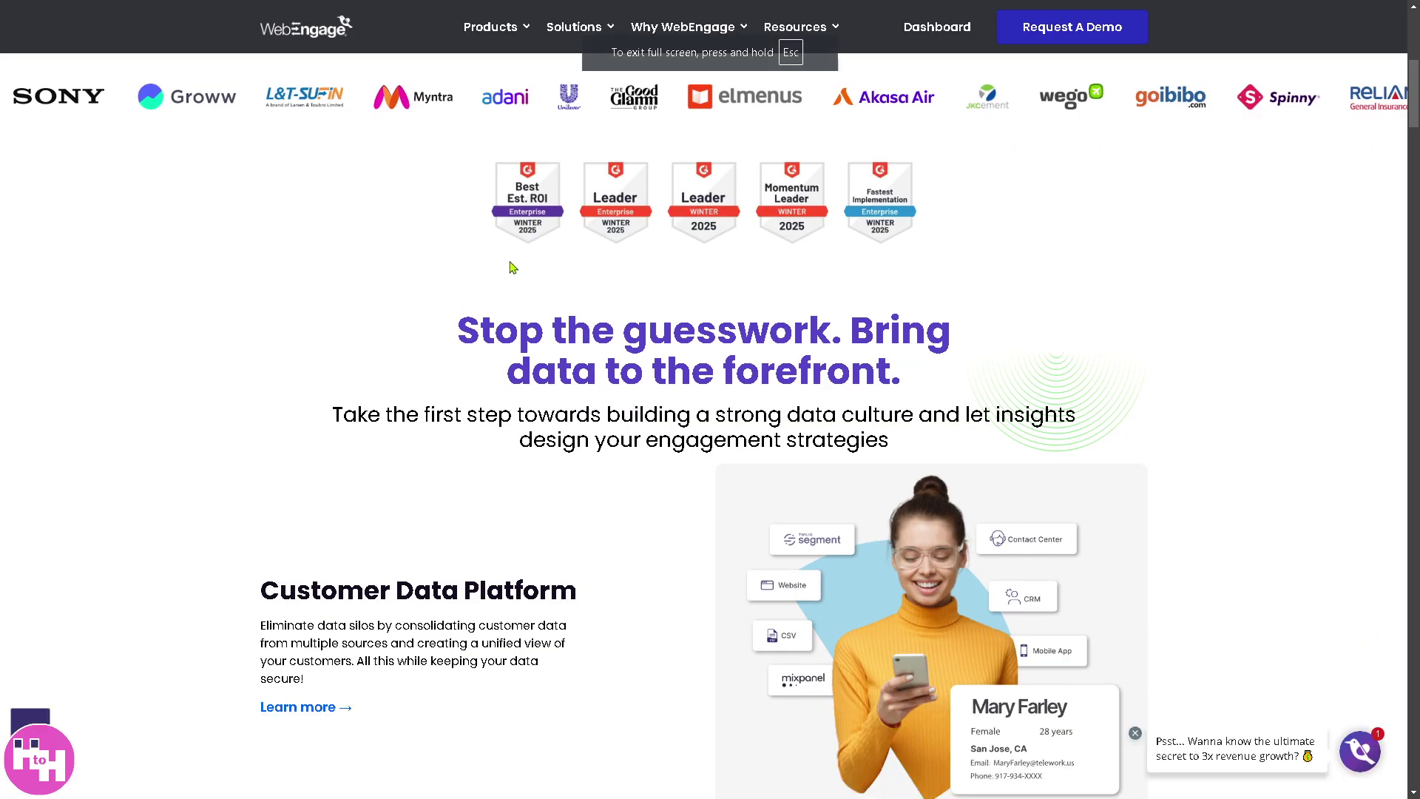
left_click(942, 28)
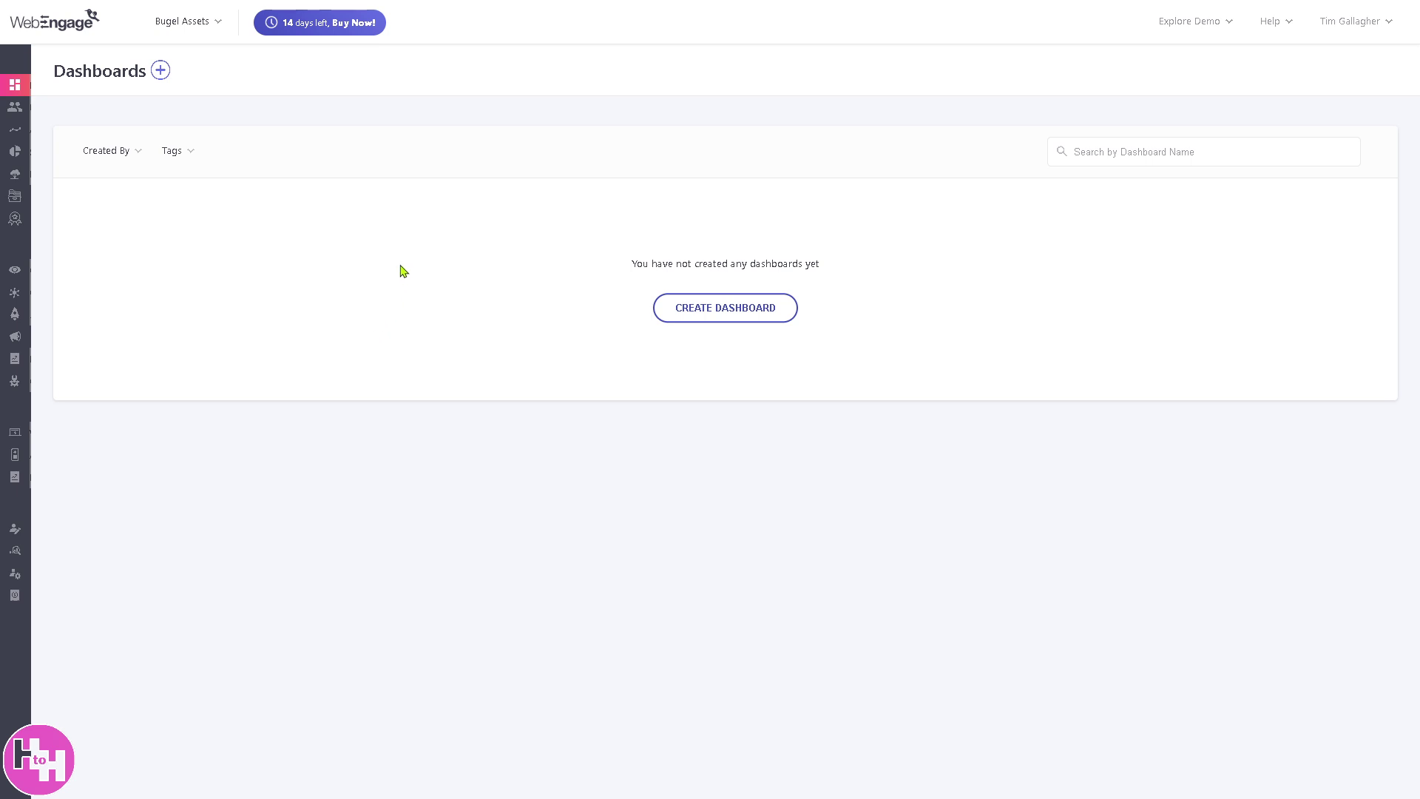
- Start a new dashboard named HowtoHermione and add the pasted tag
left_click(755, 314)
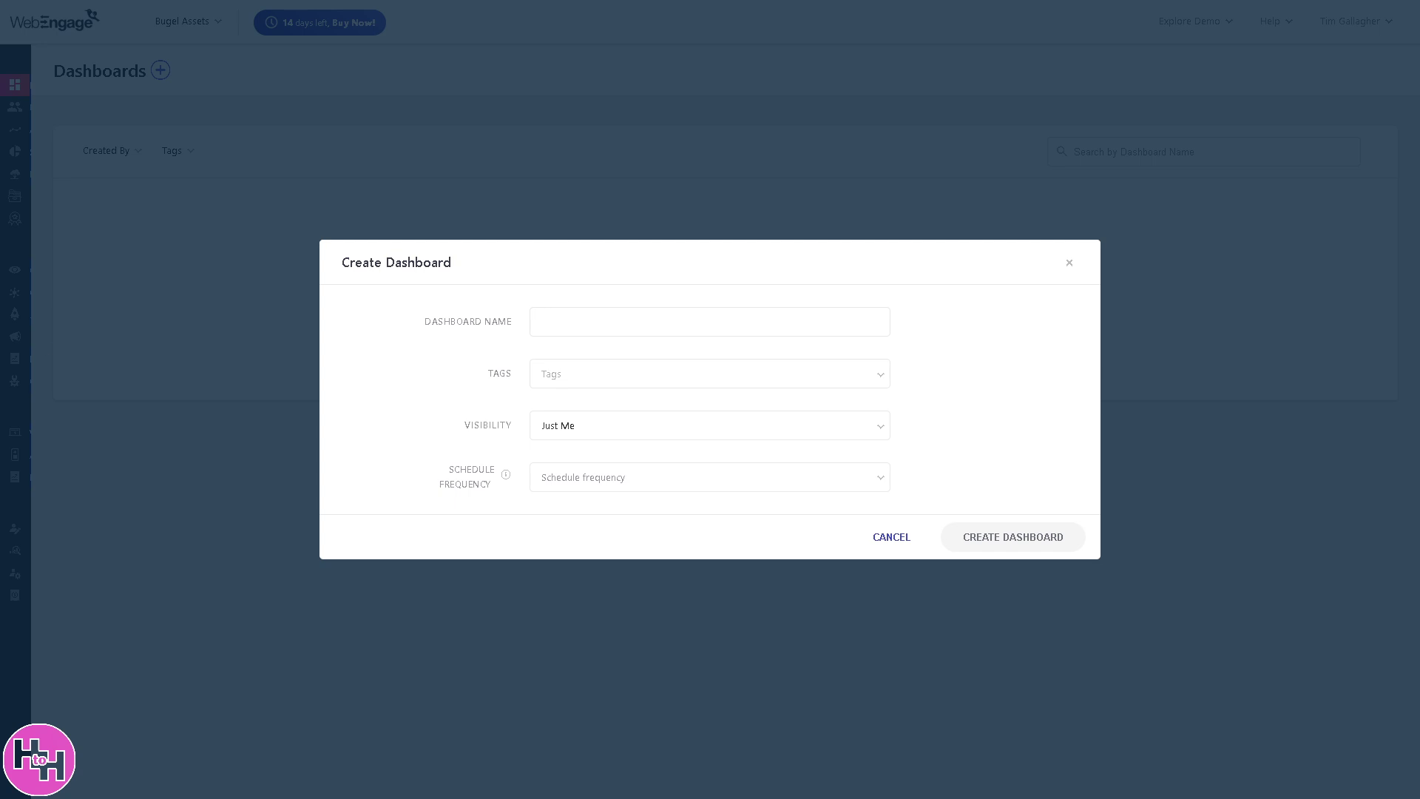
left_click(539, 317)
type("How")
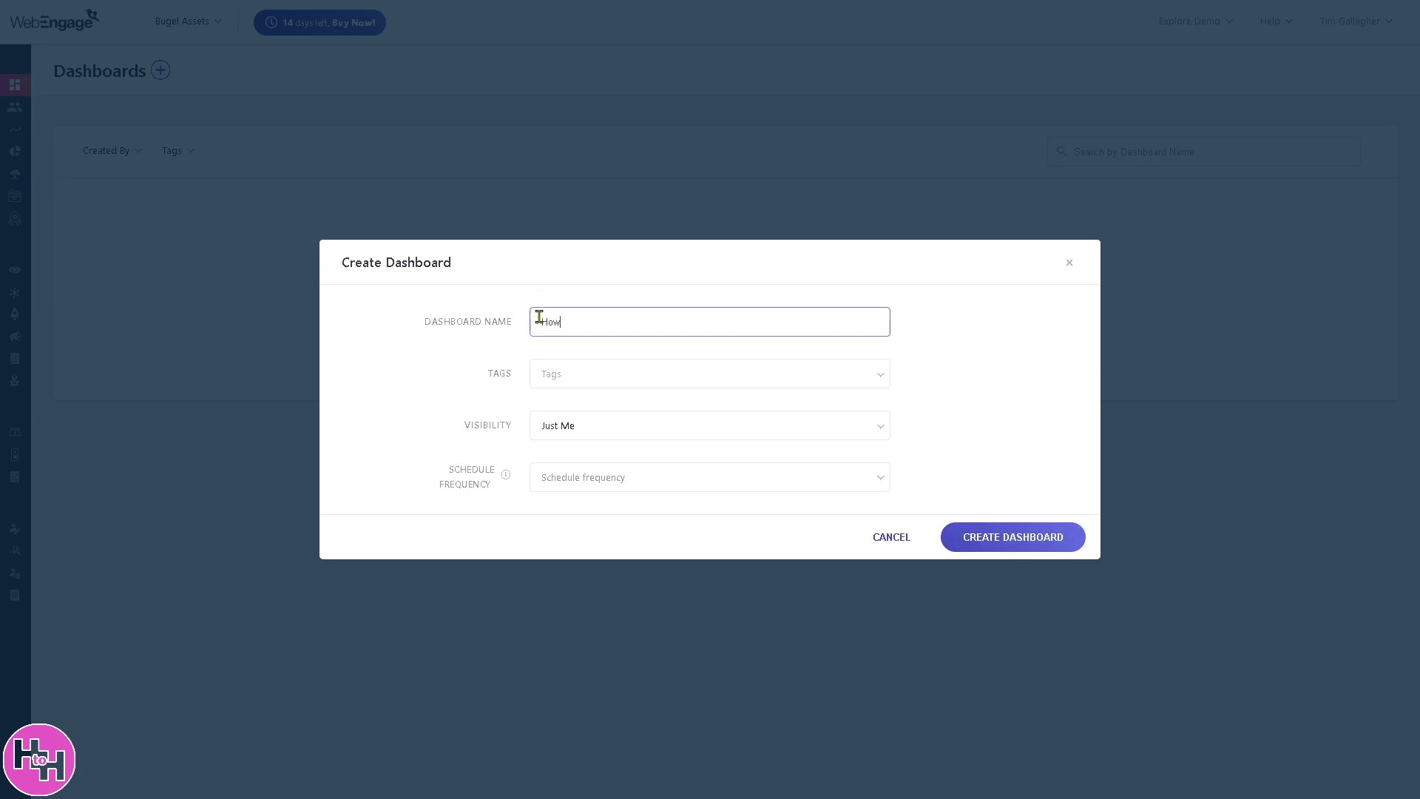
type("toHermione")
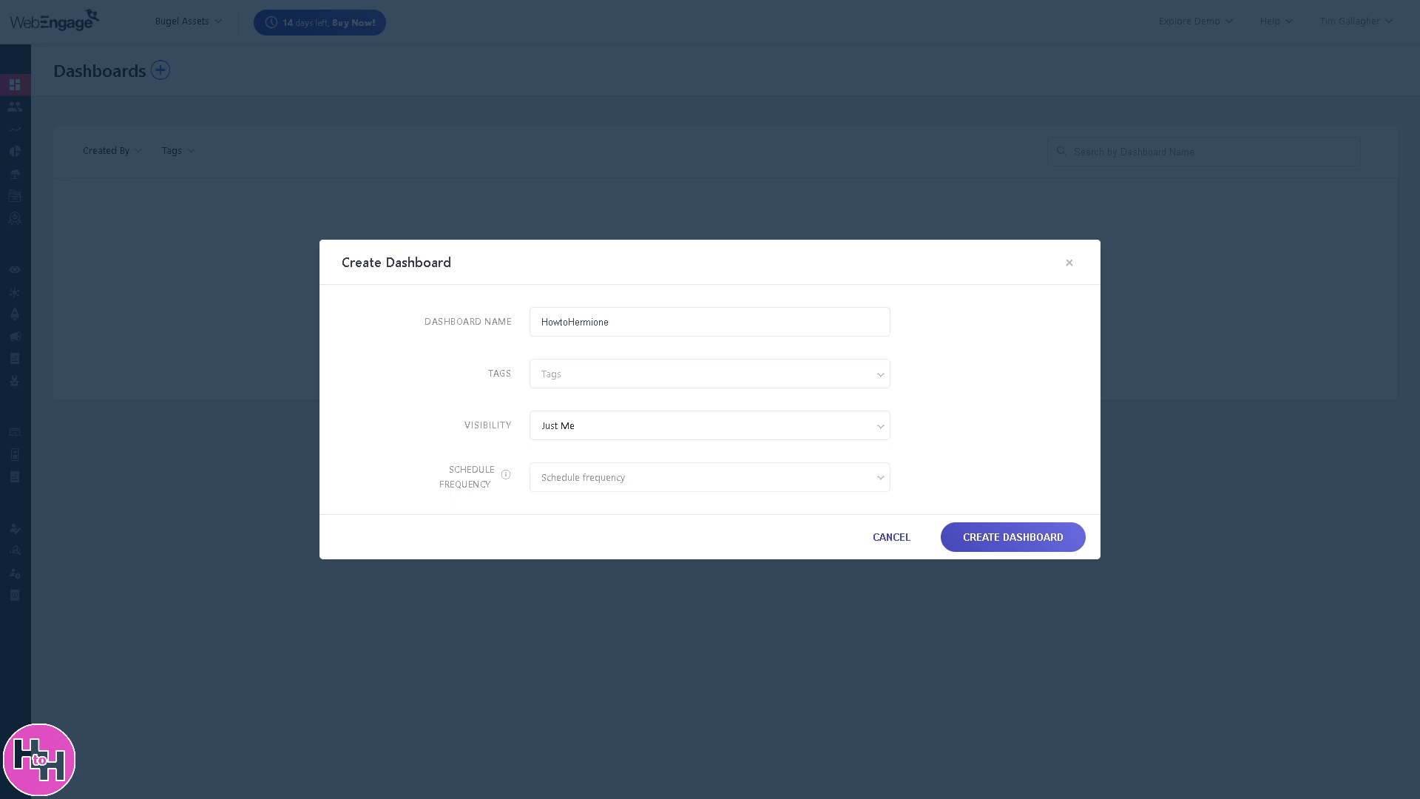
left_click(655, 375)
type("How to Use WebEngage a Customer Data & Marketing Automation Software")
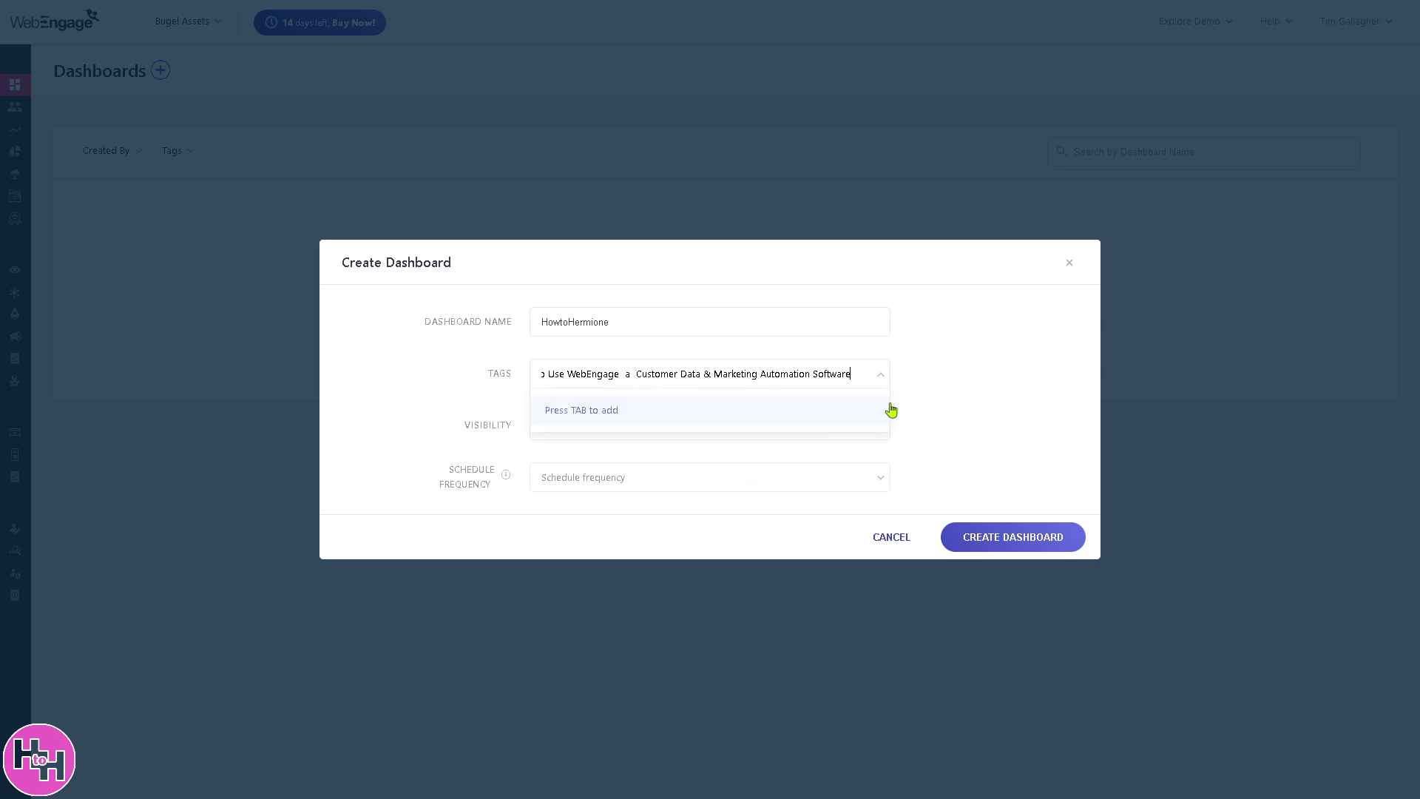
left_click(720, 406)
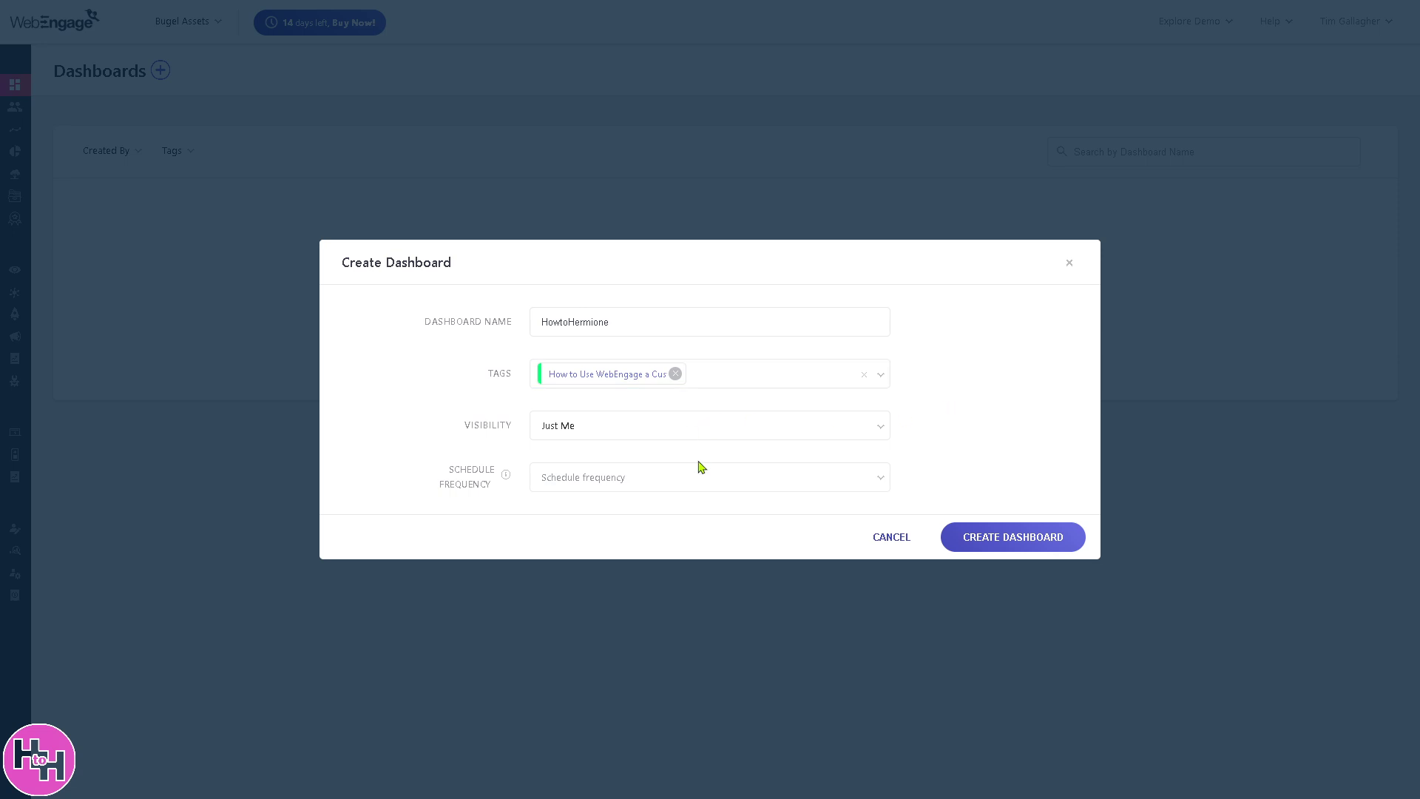
- Keep visibility as Just Me, leave it unscheduled, and create the dashboard
left_click(743, 427)
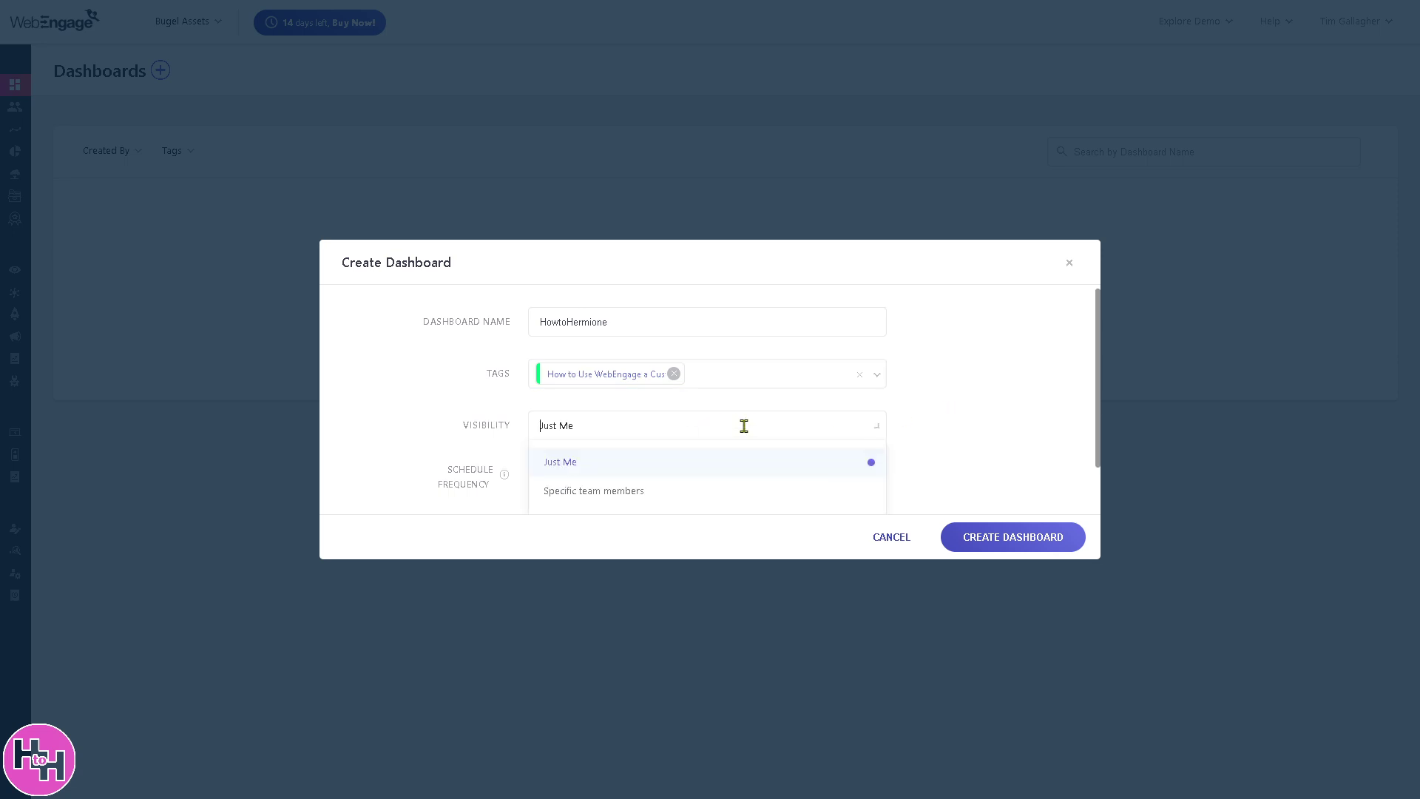
left_click(673, 492)
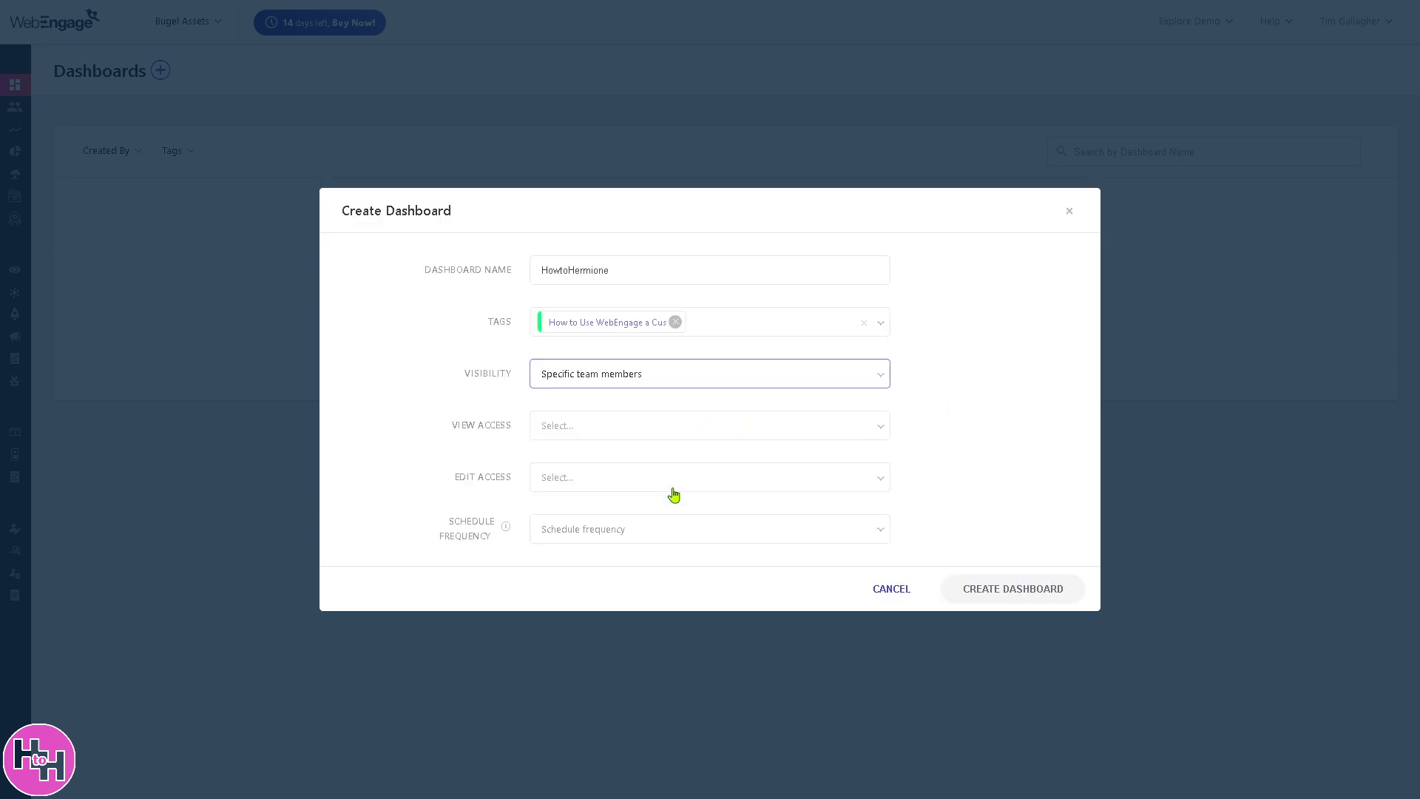
left_click(628, 428)
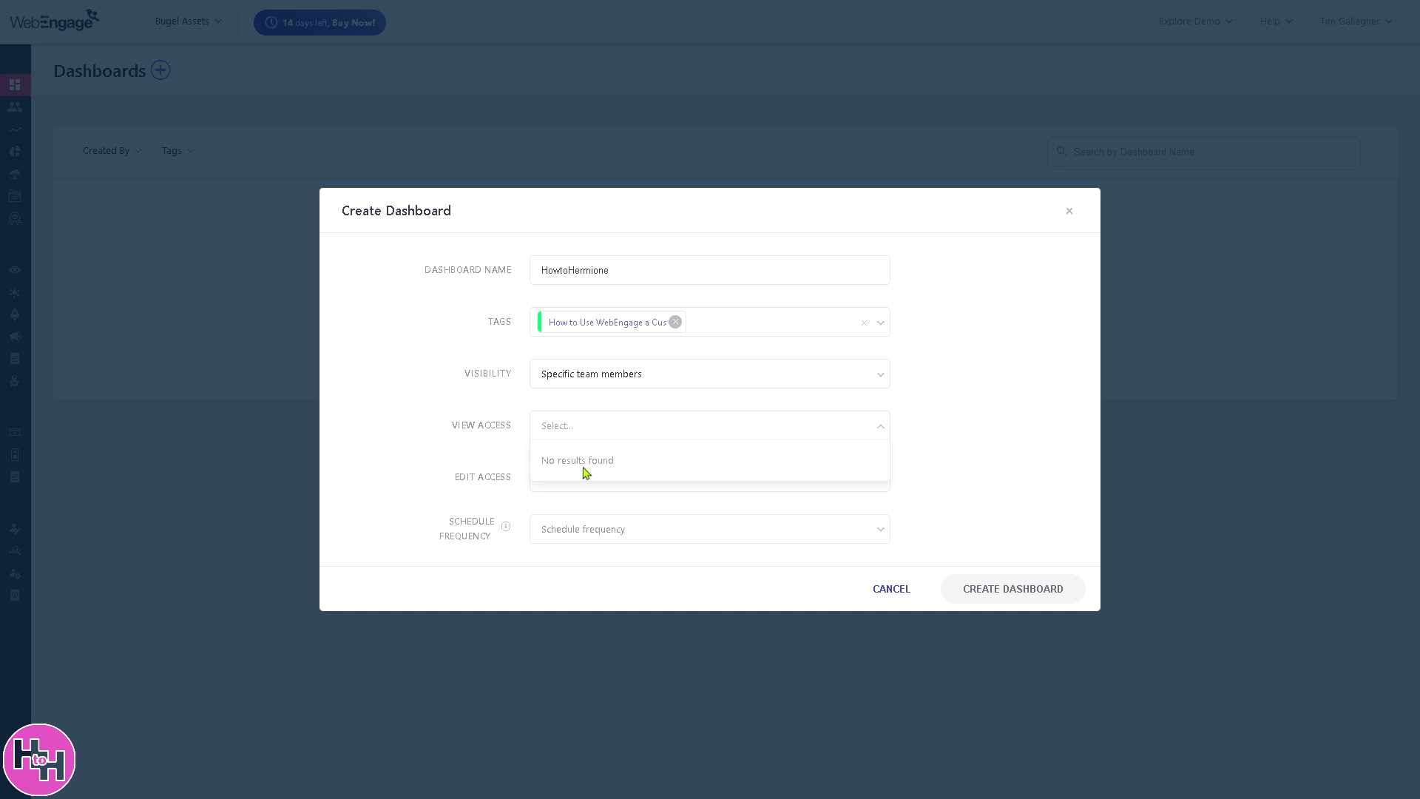
left_click(451, 470)
left_click(738, 384)
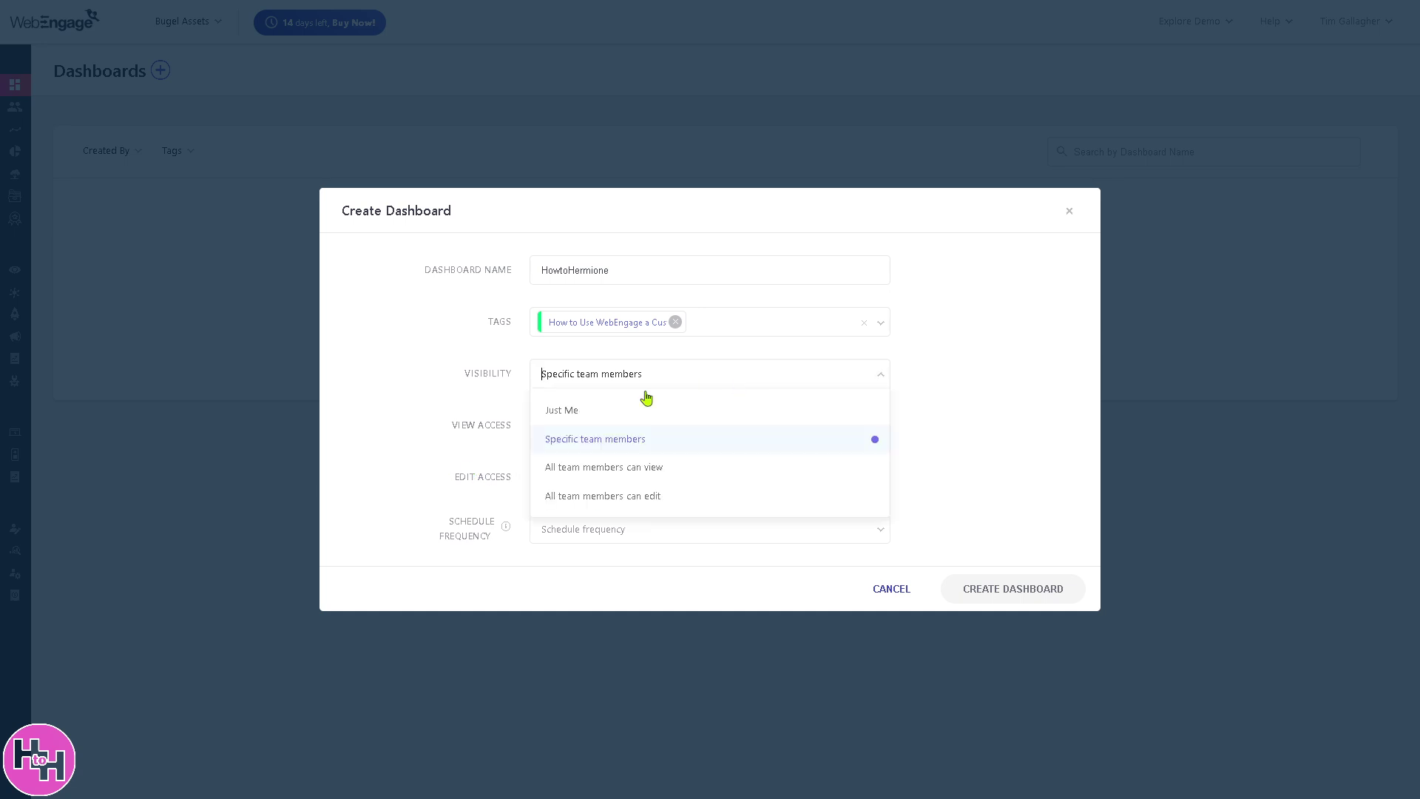
left_click(593, 412)
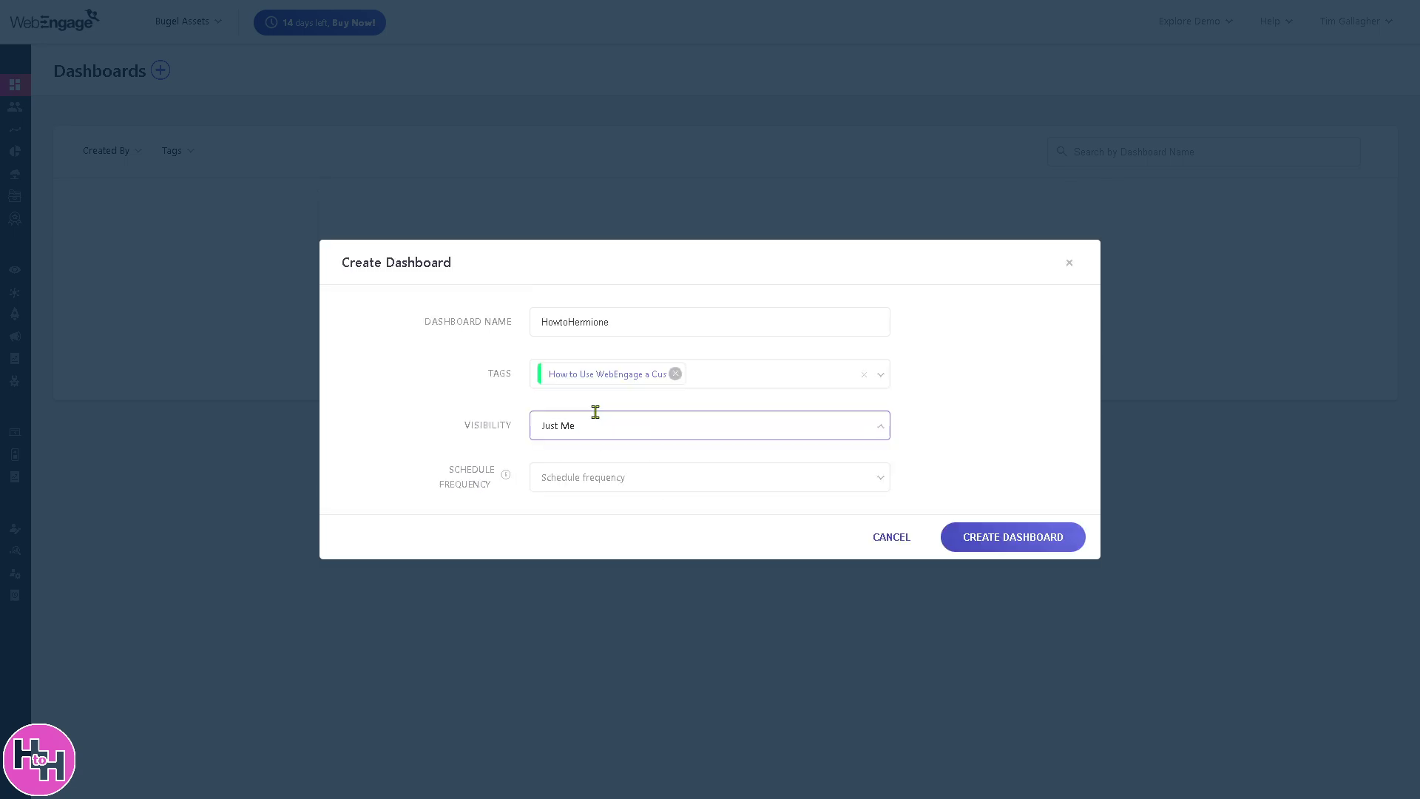
left_click(766, 482)
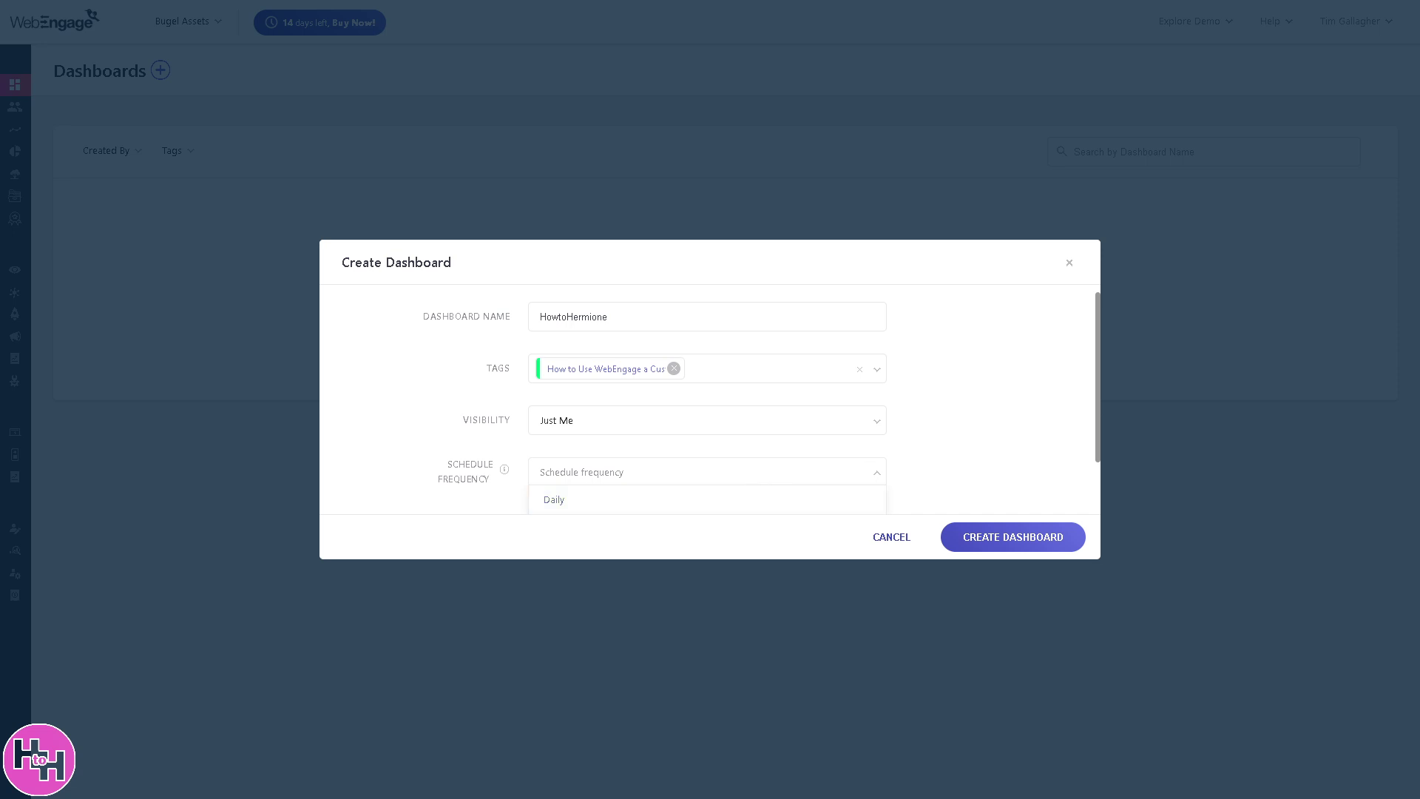
left_click(591, 503)
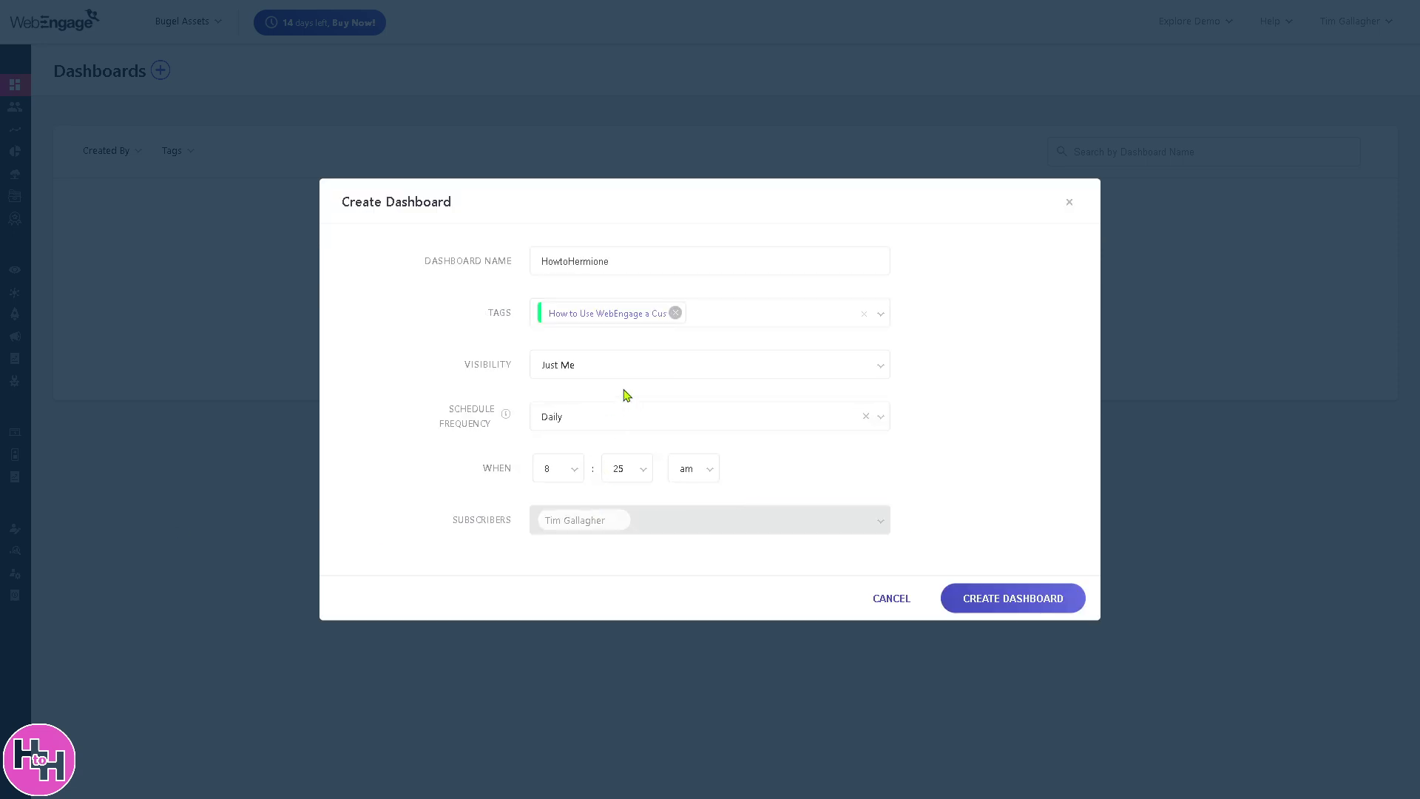
left_click(866, 416)
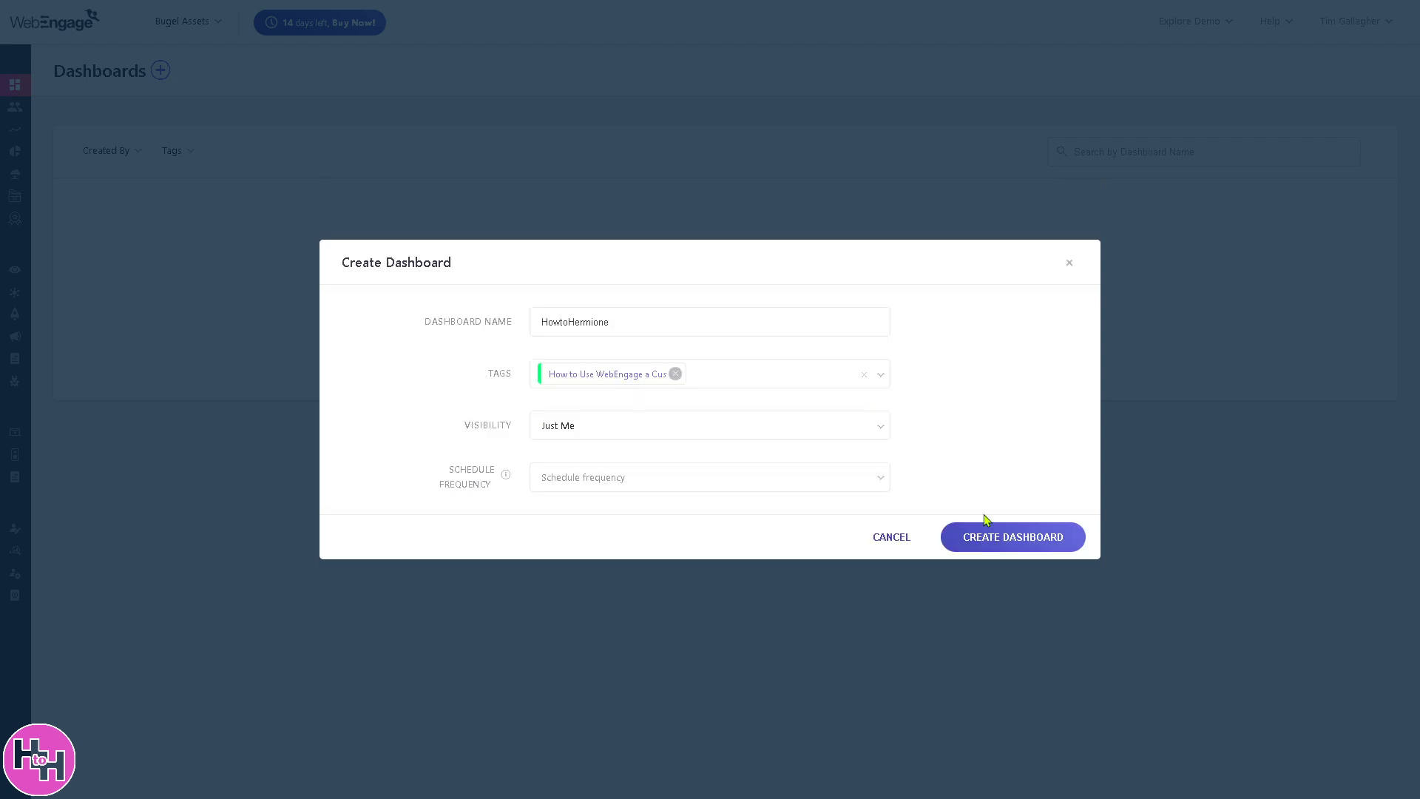
left_click(1010, 541)
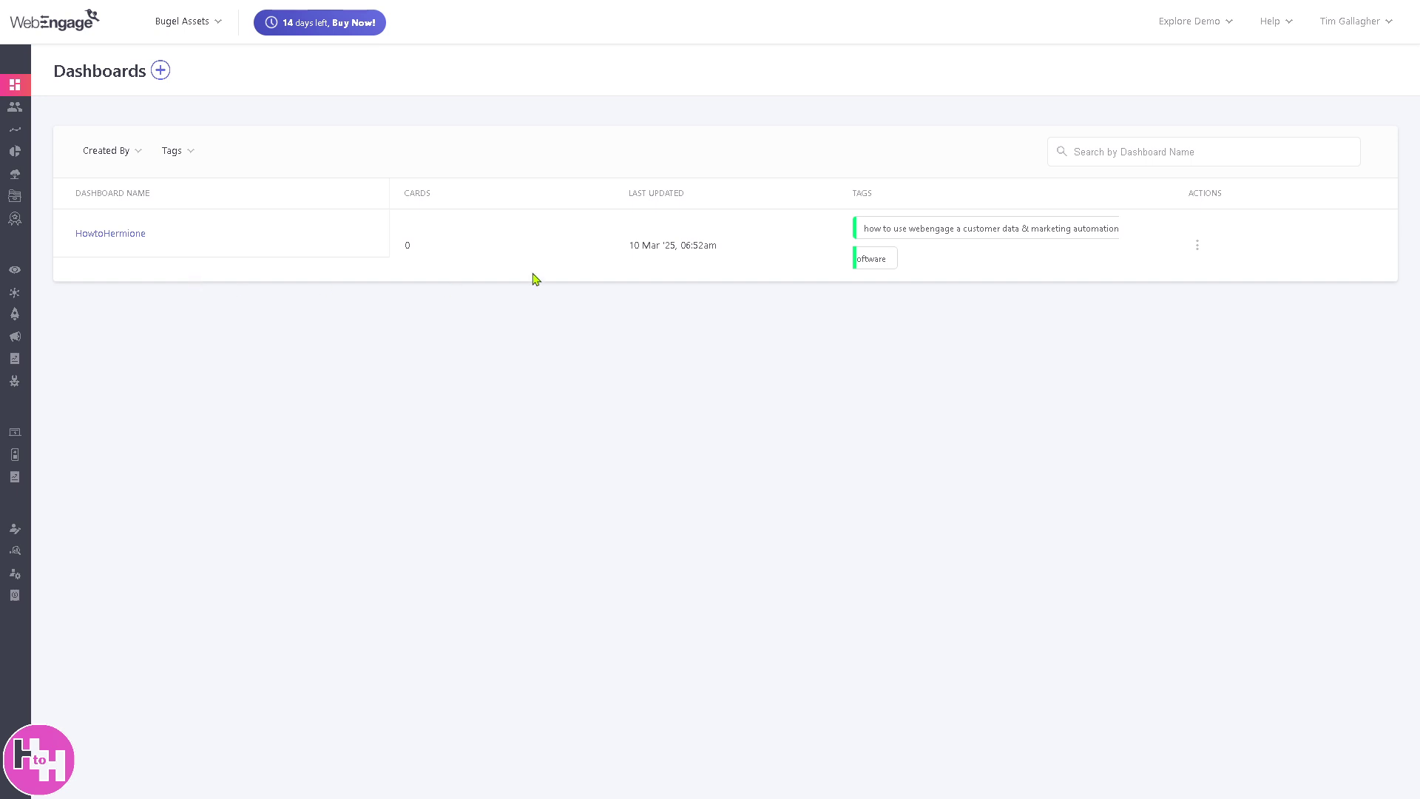
left_click(161, 72)
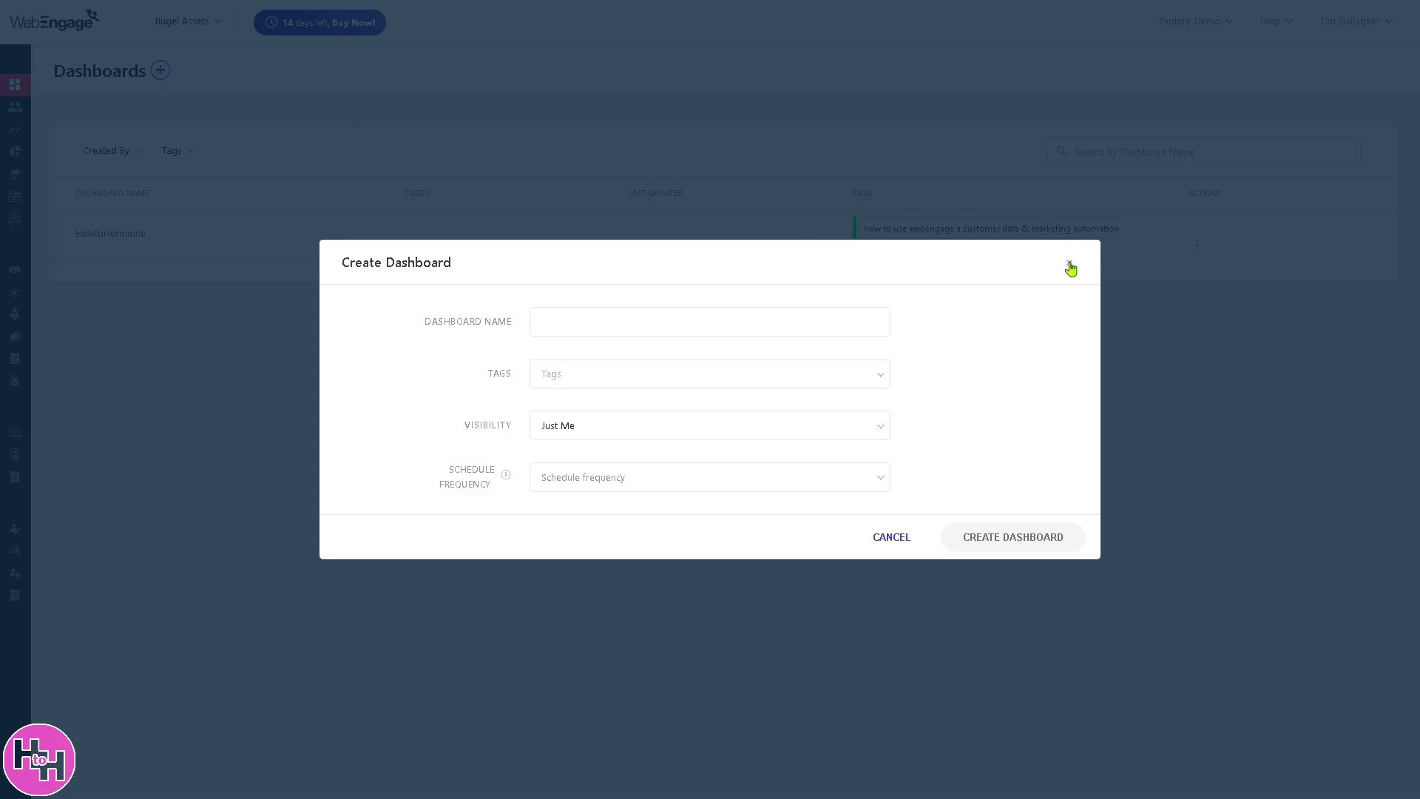
left_click(1071, 264)
mouse_move(43, 118)
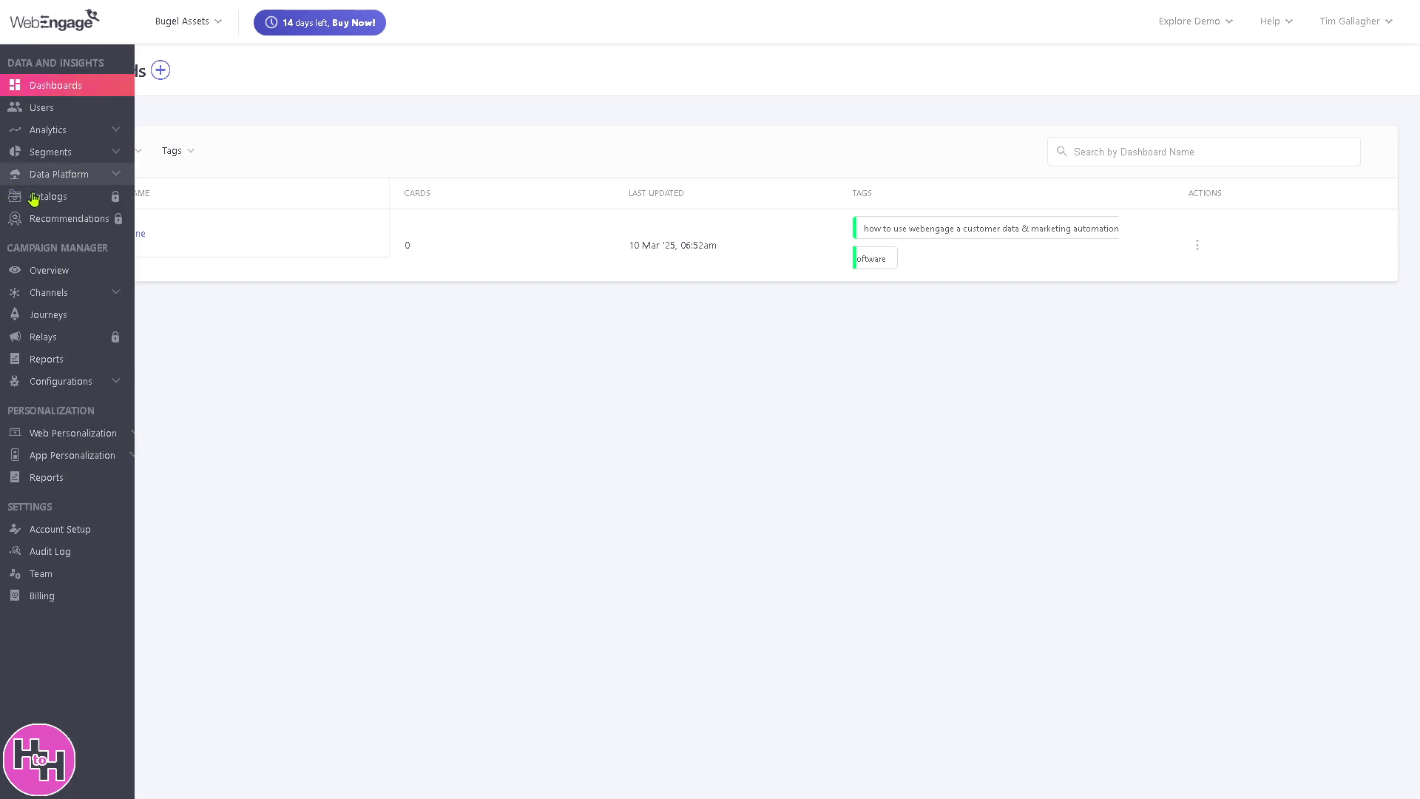
- Step through the Event Analytics tour (Filters, Split By, custom dates, chart types) and close it
left_click(43, 108)
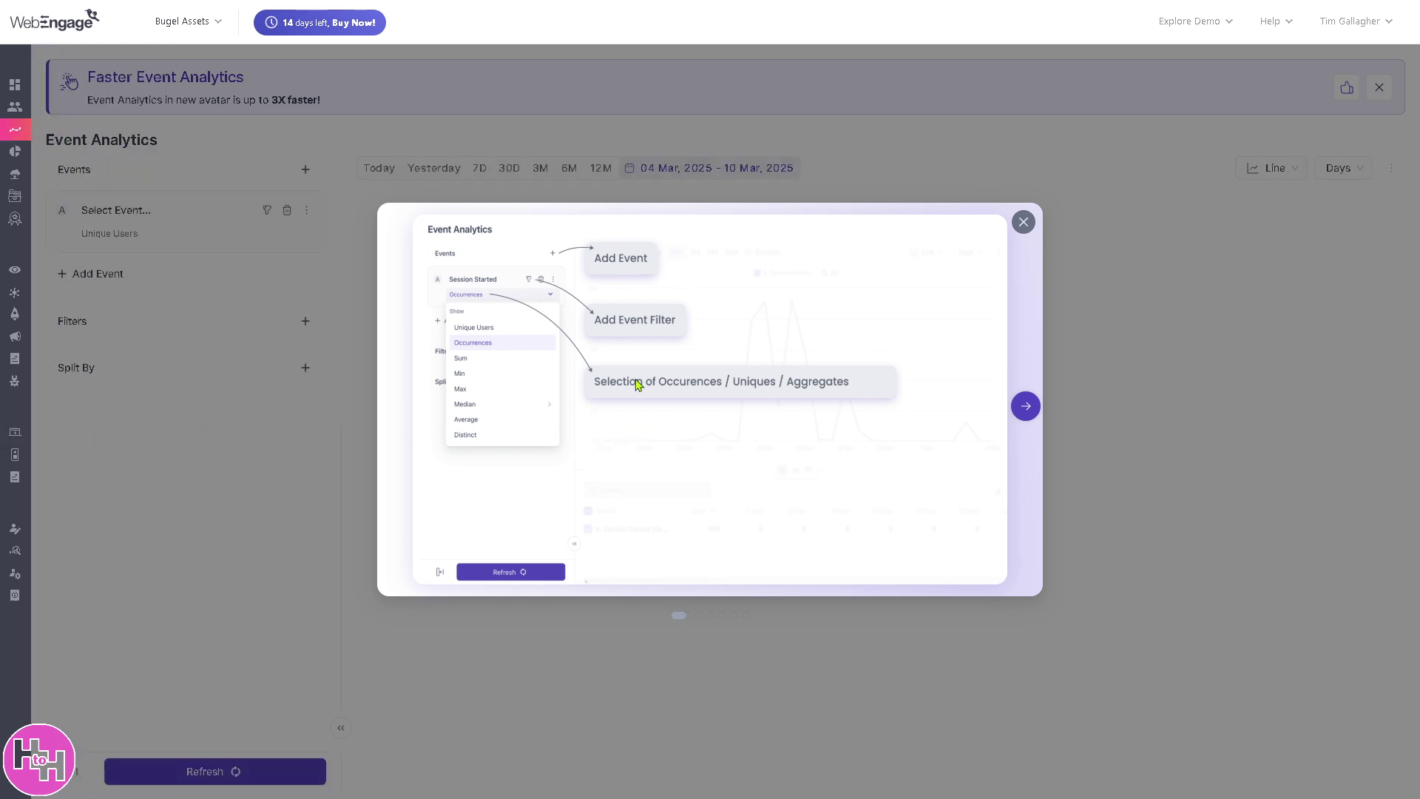
left_click(1026, 409)
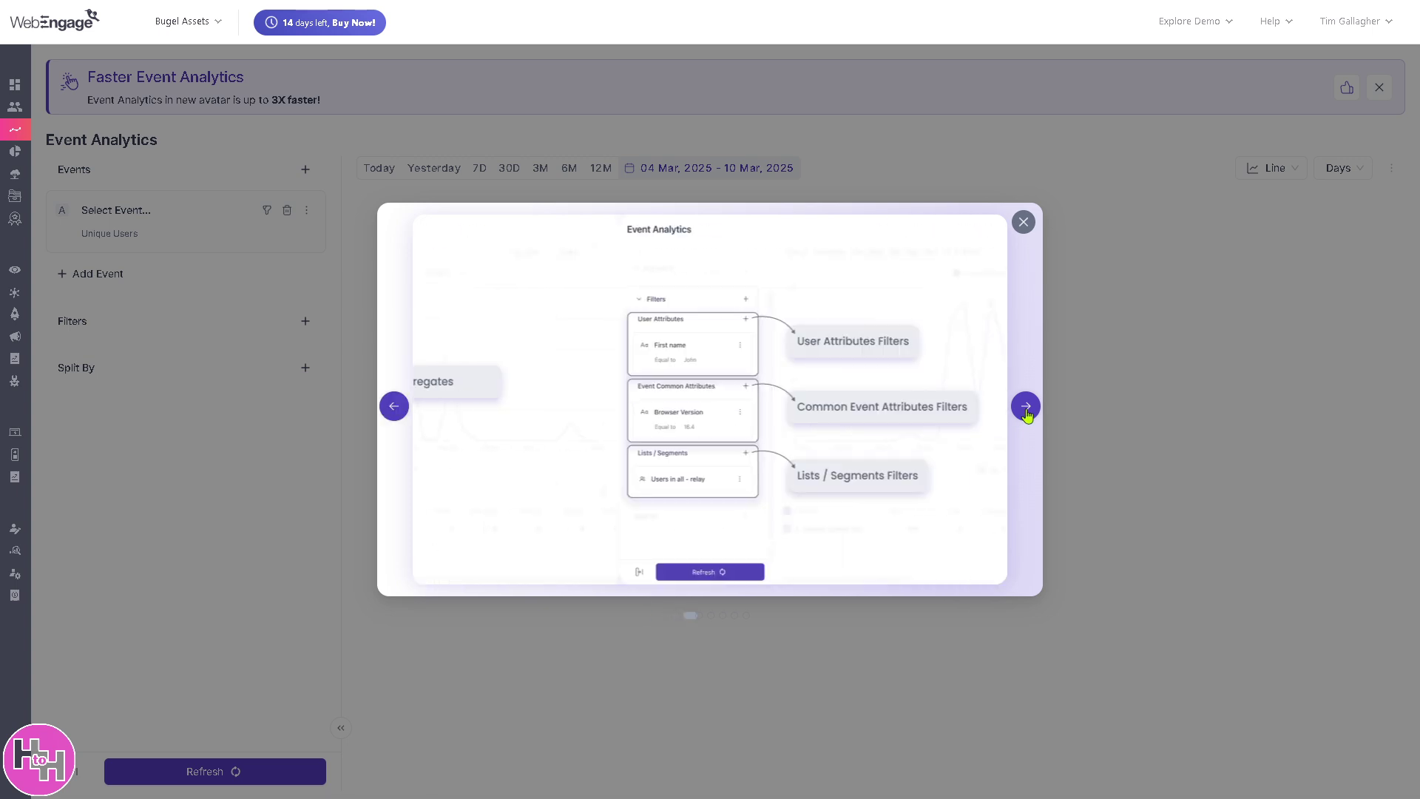
left_click(1026, 408)
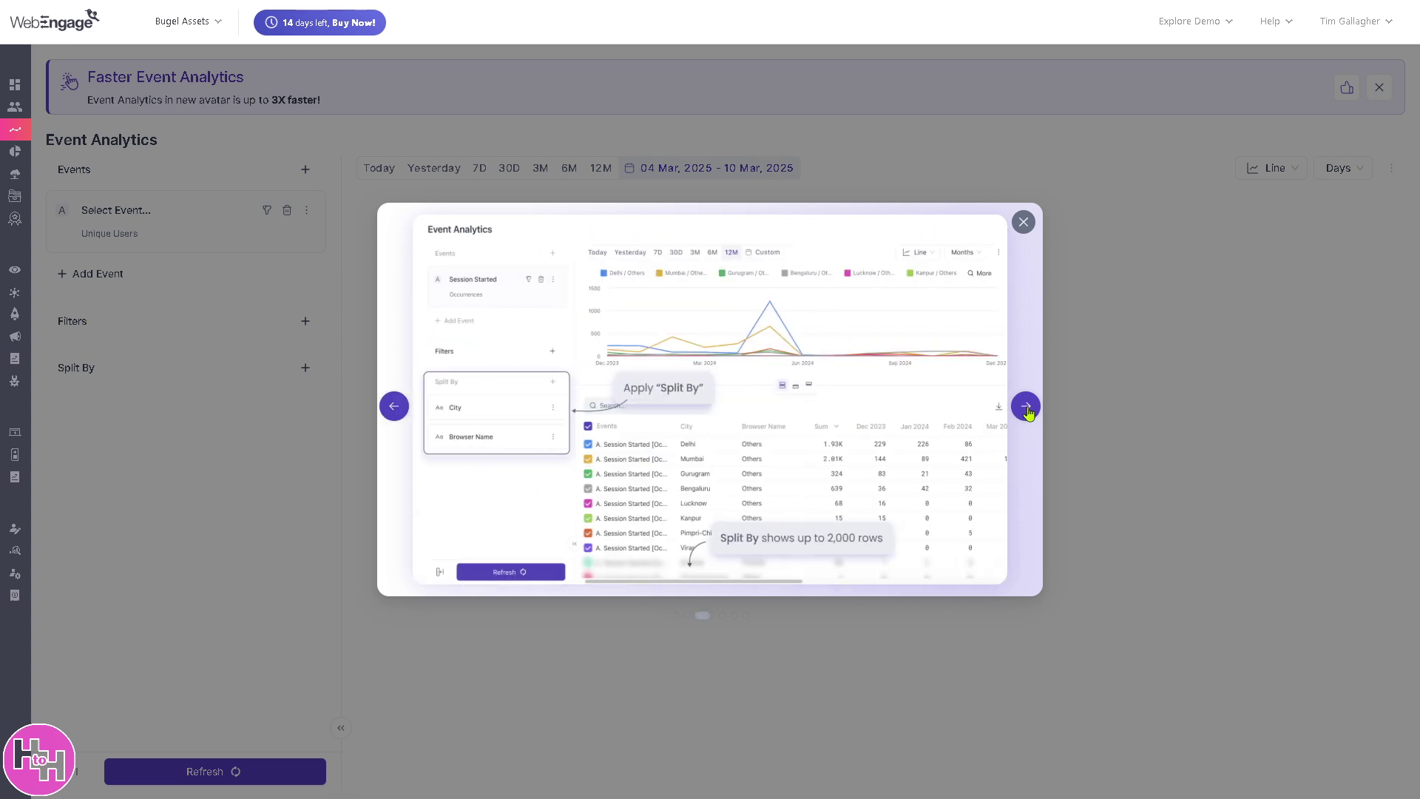
left_click(1026, 407)
left_click(1026, 407)
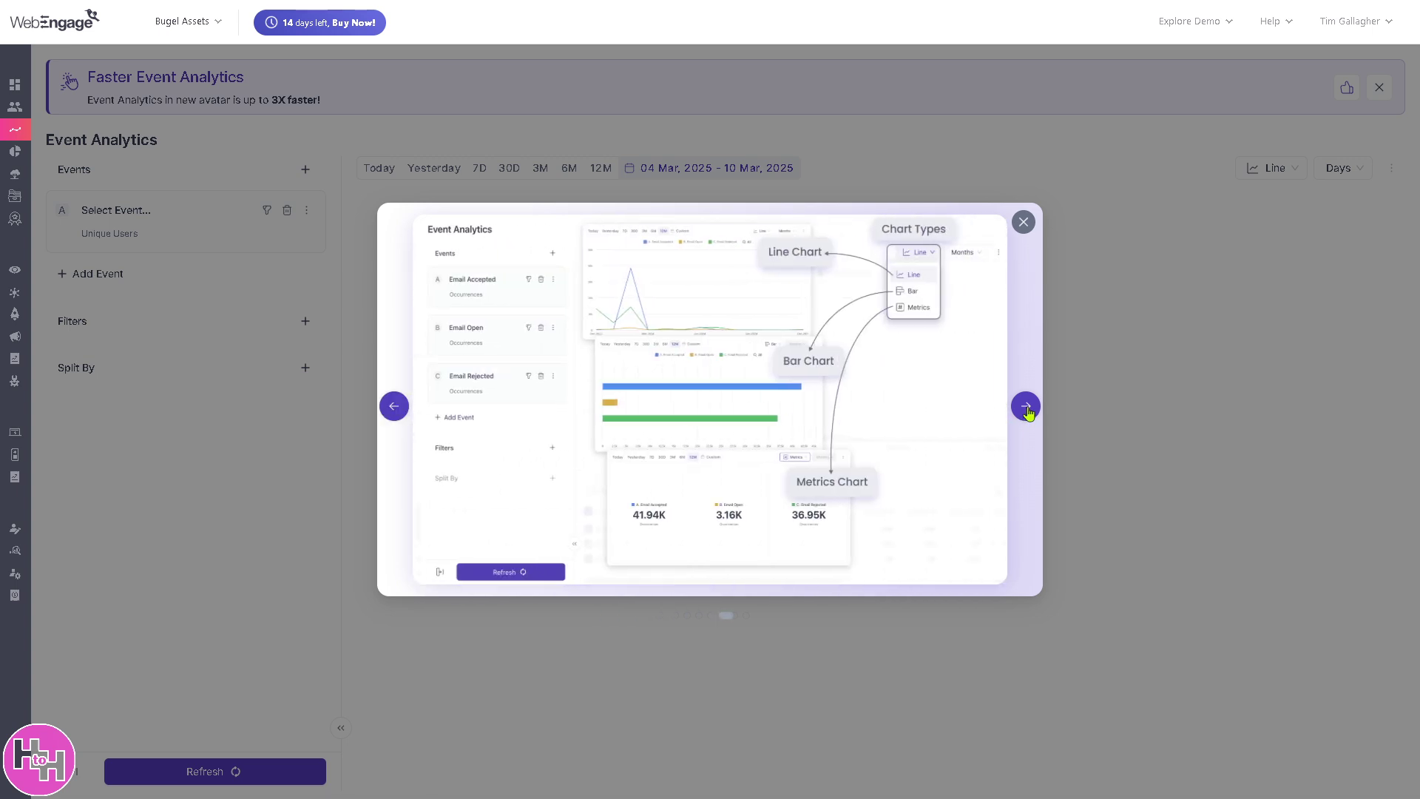
left_click(1026, 407)
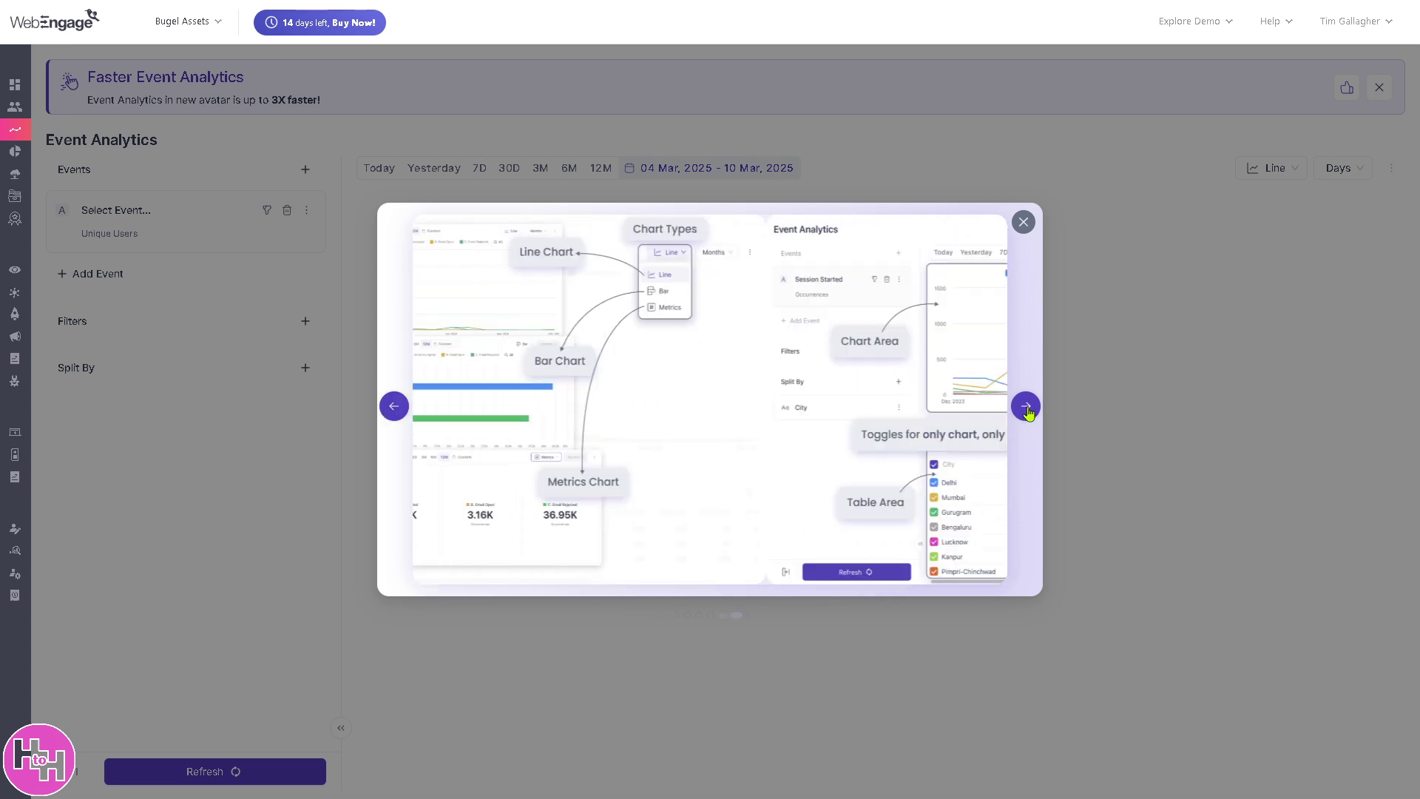
left_click(1024, 223)
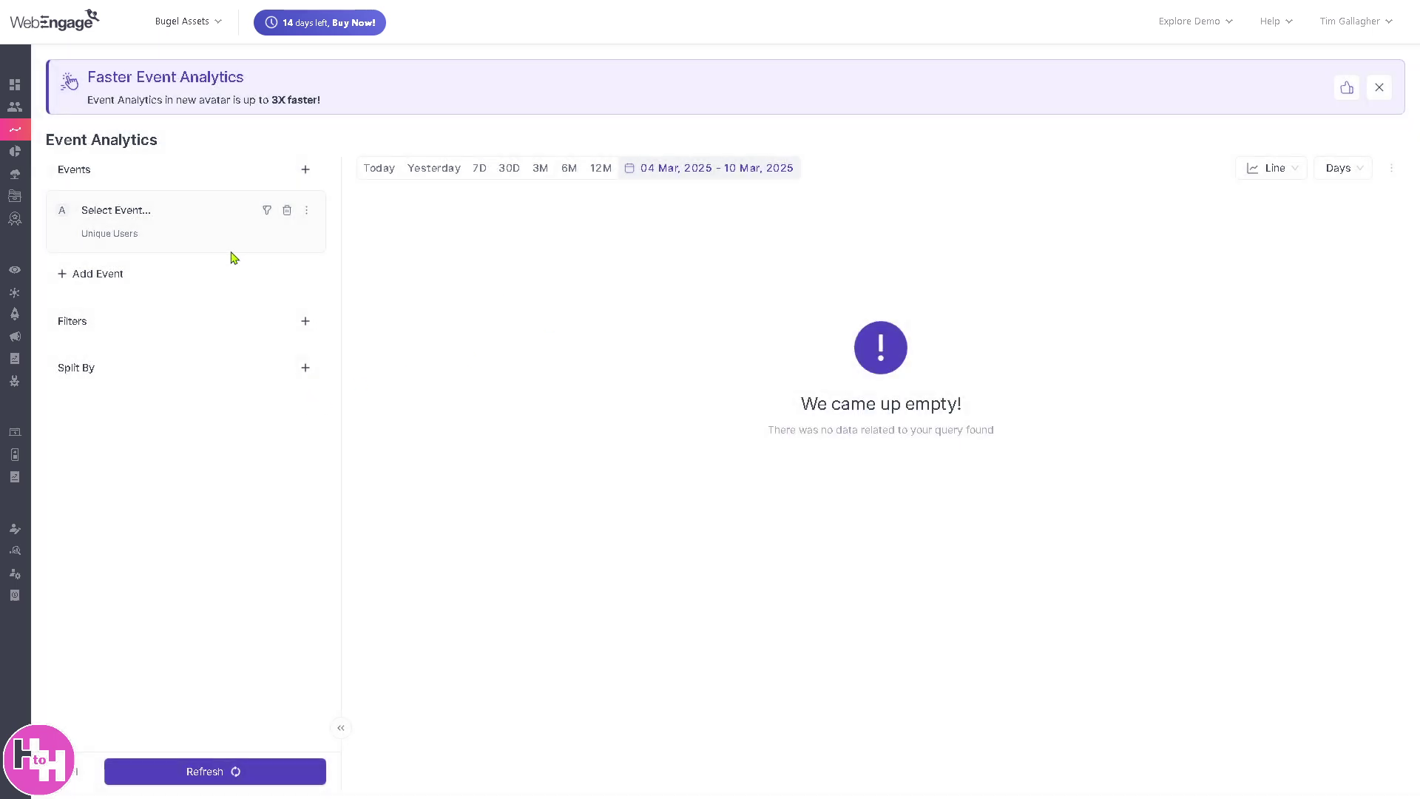
- Add a trial event B, browse system events, then delete it and clear event A
left_click(105, 275)
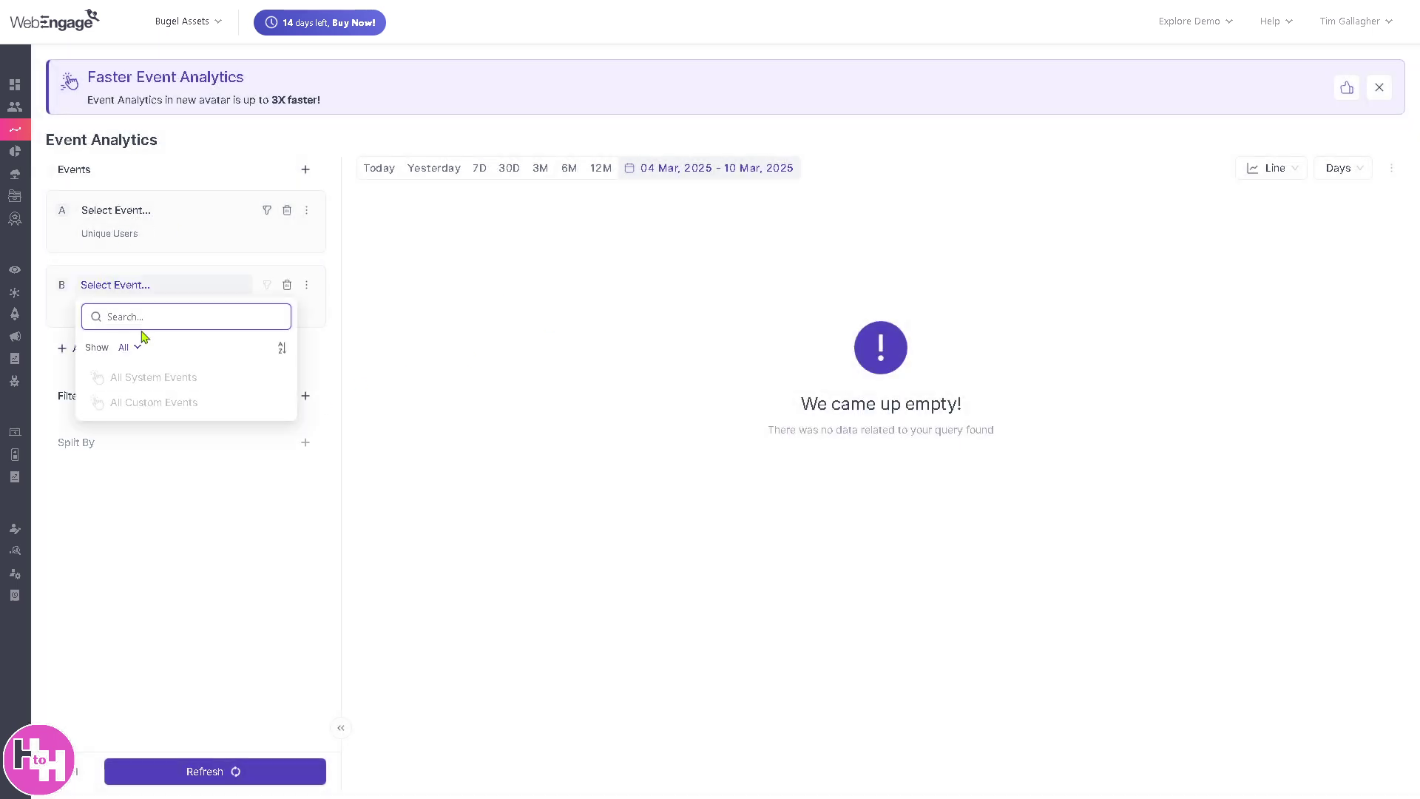
left_click(138, 356)
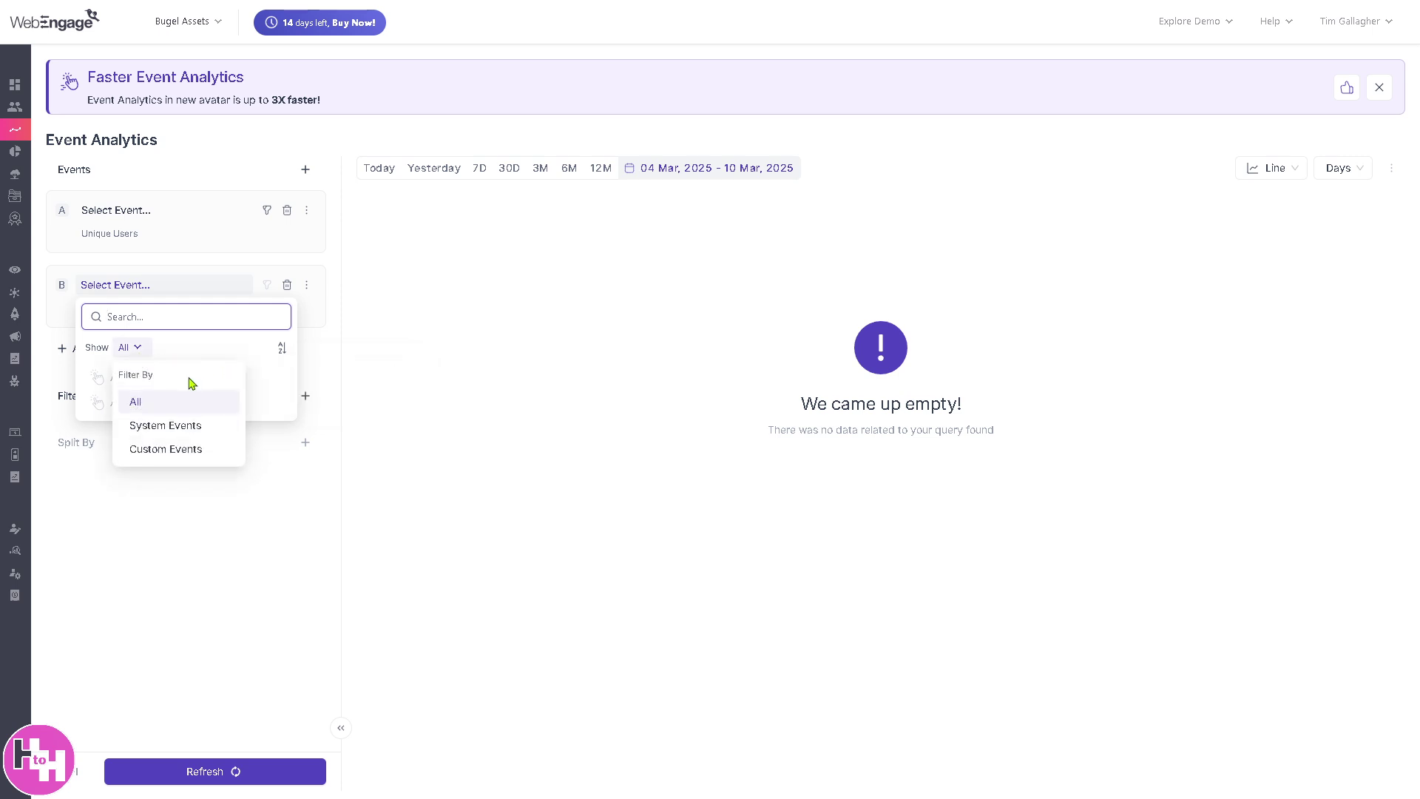
left_click(156, 423)
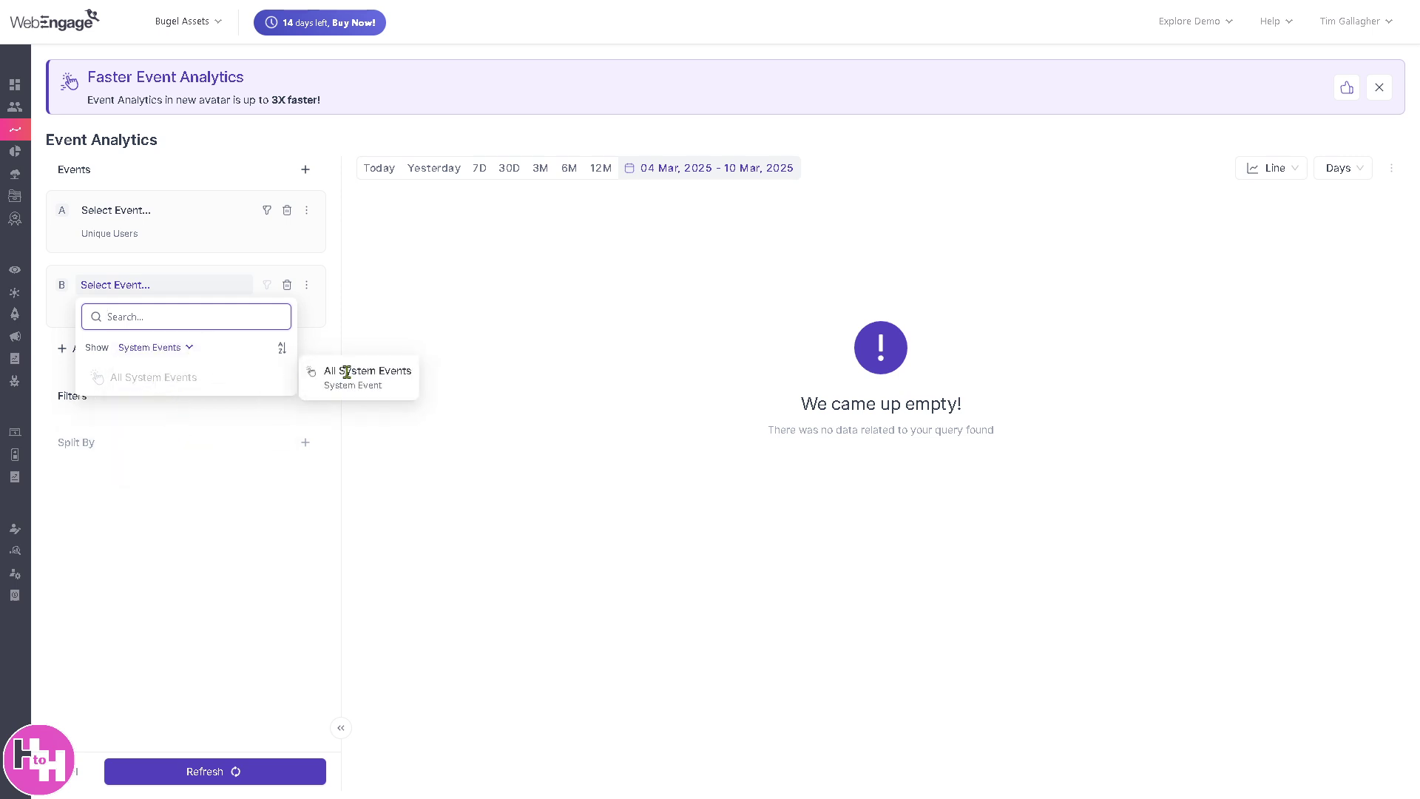
left_click(358, 327)
left_click(288, 287)
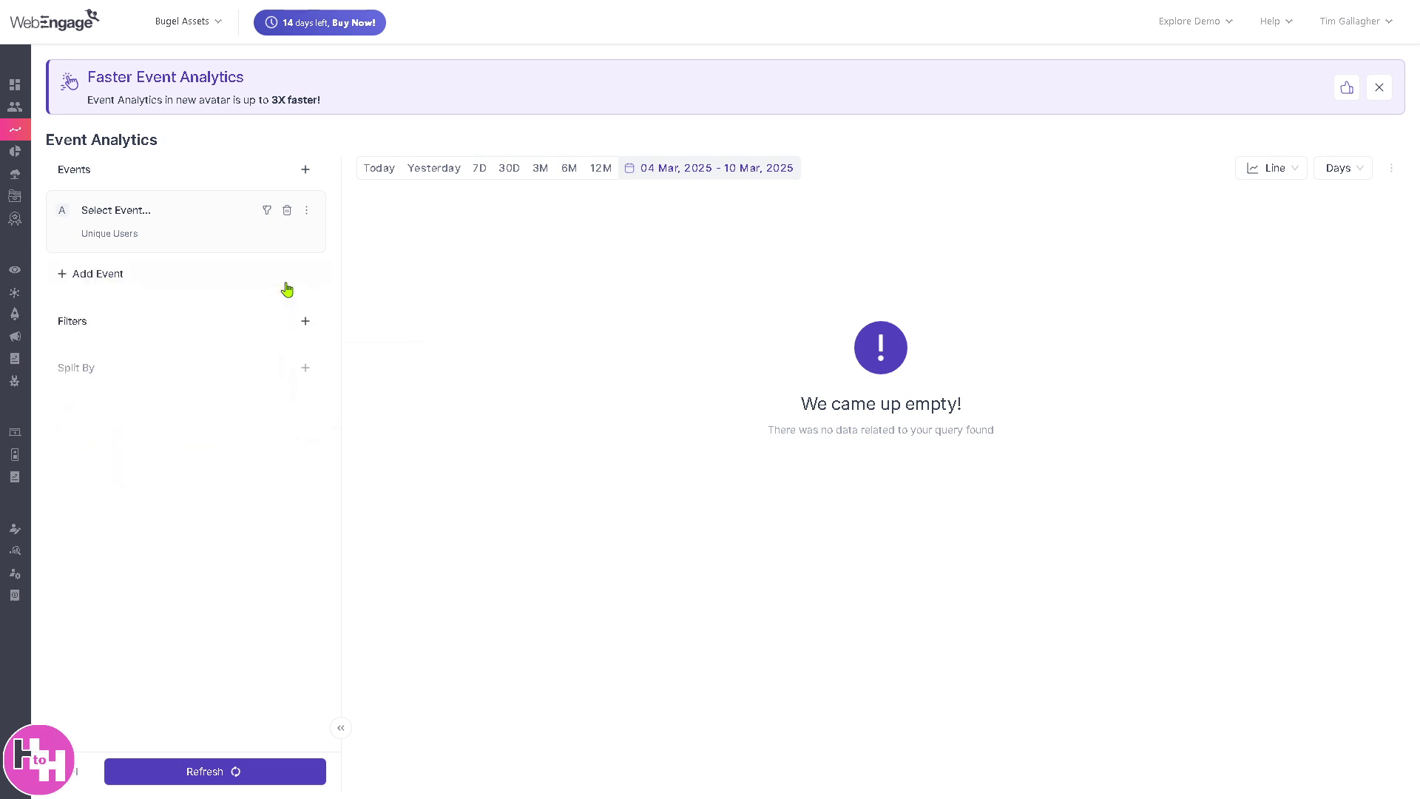
left_click(286, 214)
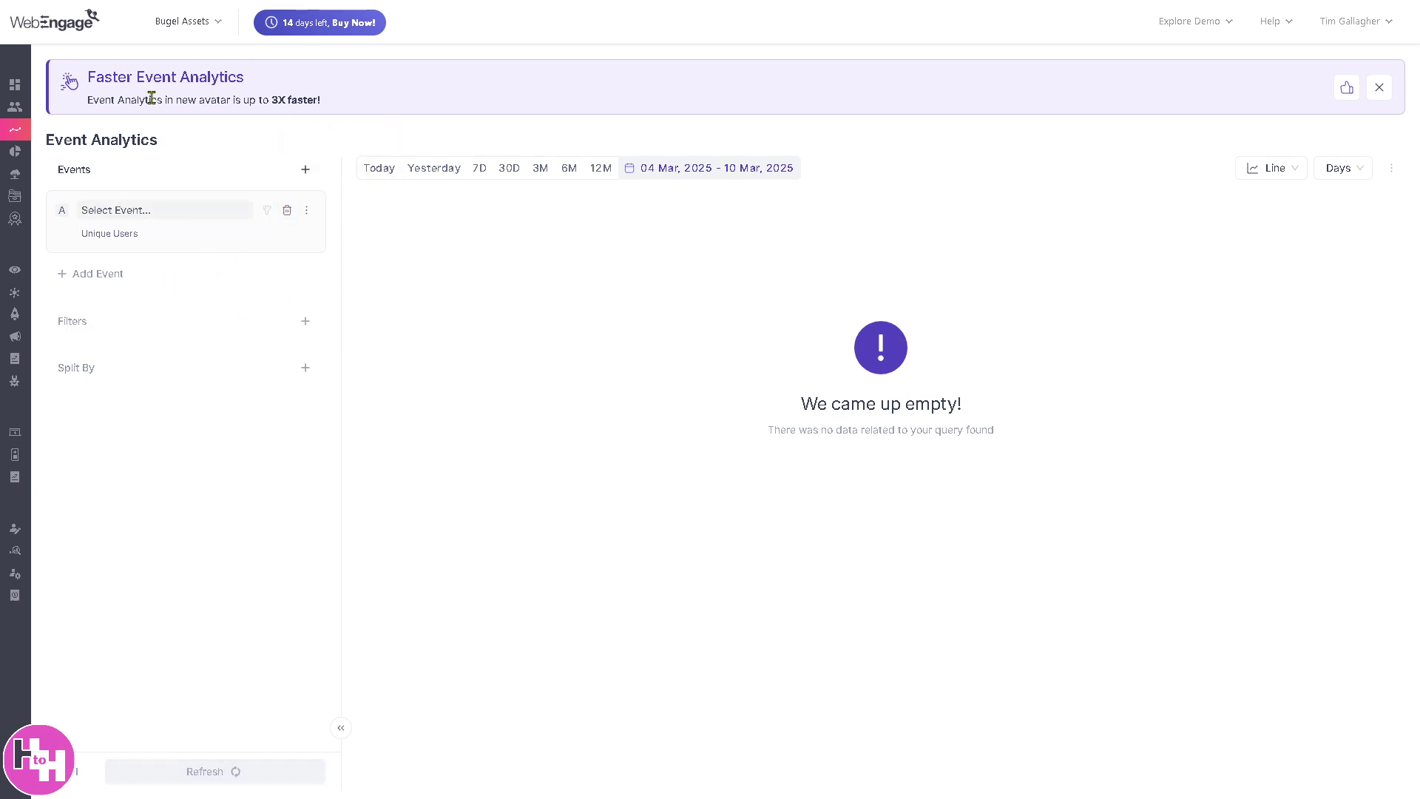
- Dismiss the Faster Event Analytics announcement and reload Event Analytics from the Analytics menu
left_click(1379, 88)
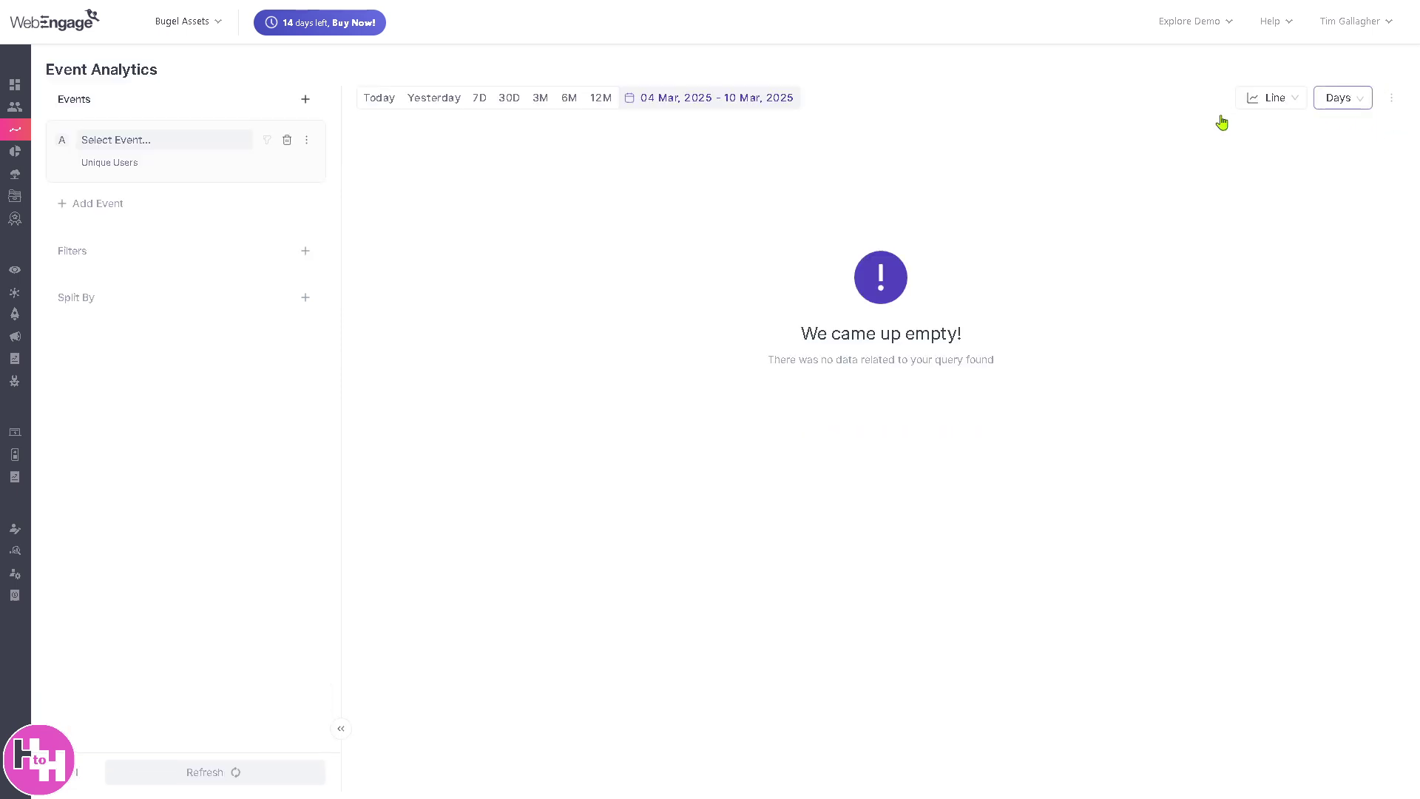
left_click(306, 99)
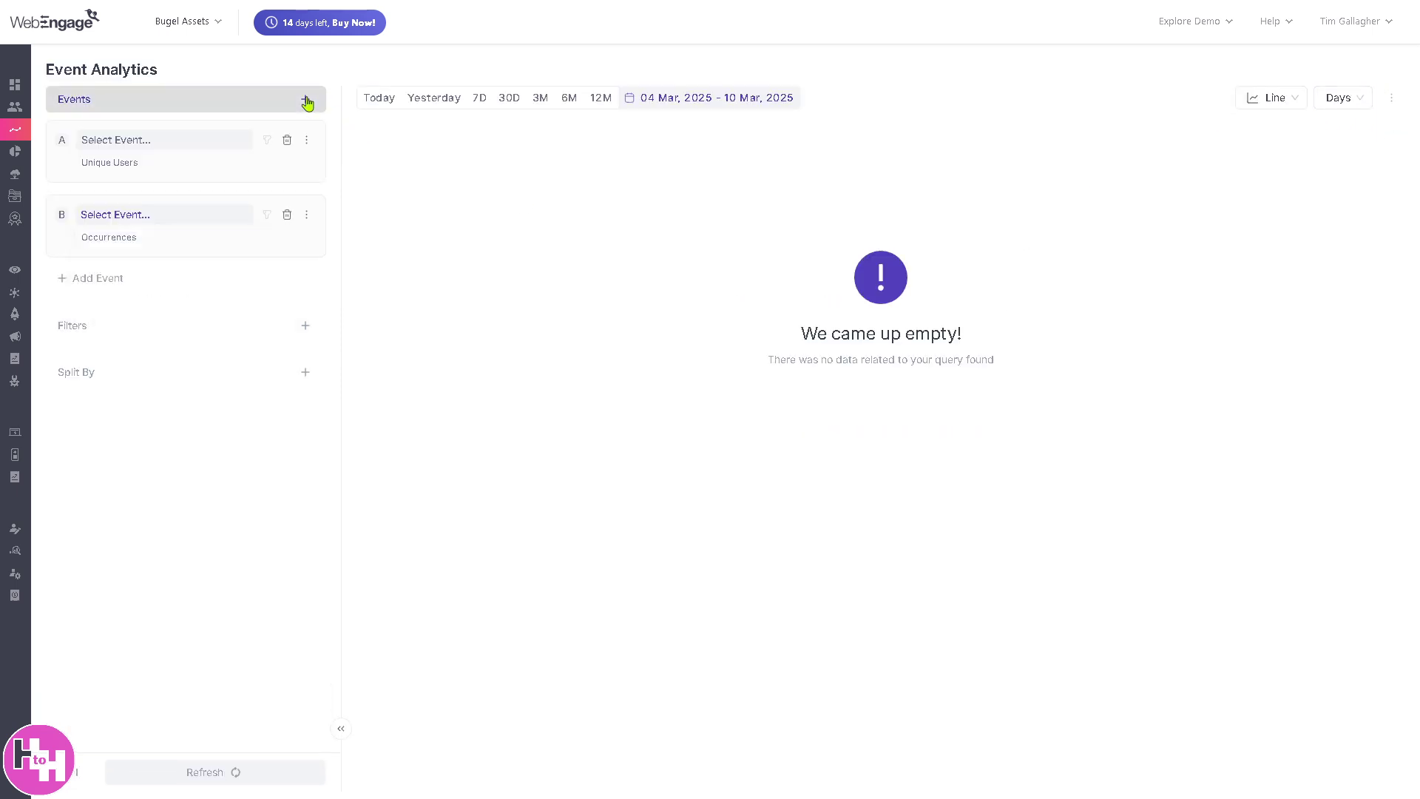
left_click(519, 273)
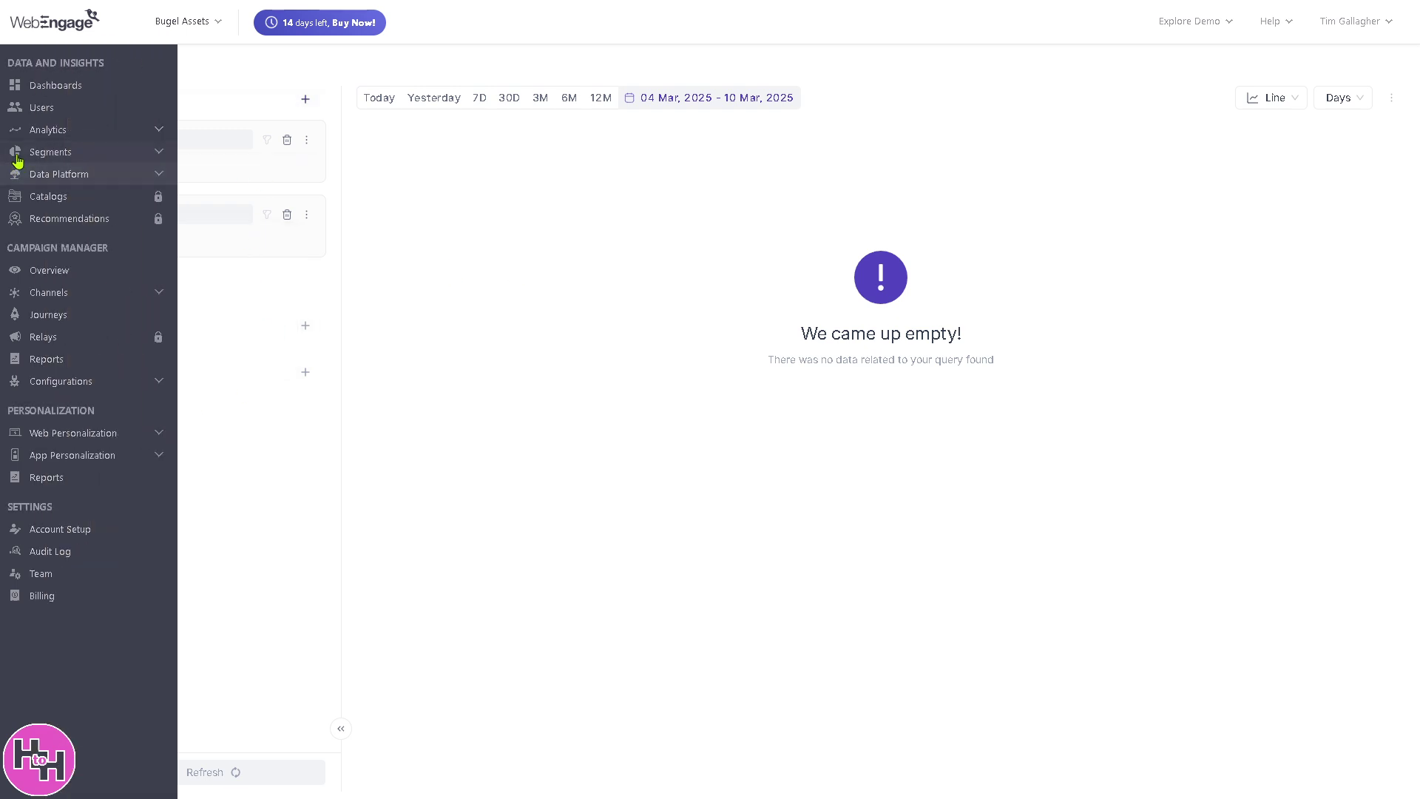
left_click(52, 132)
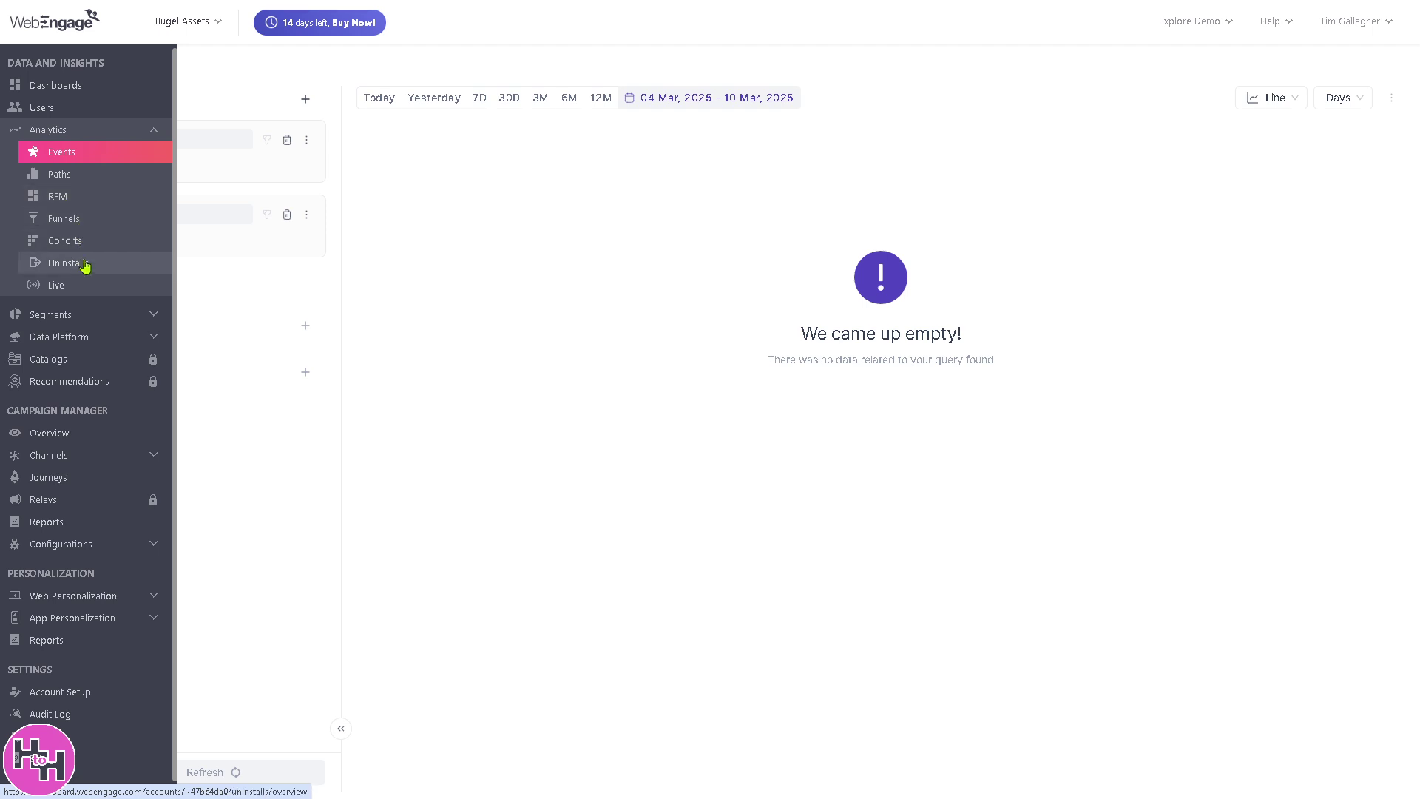
left_click(83, 153)
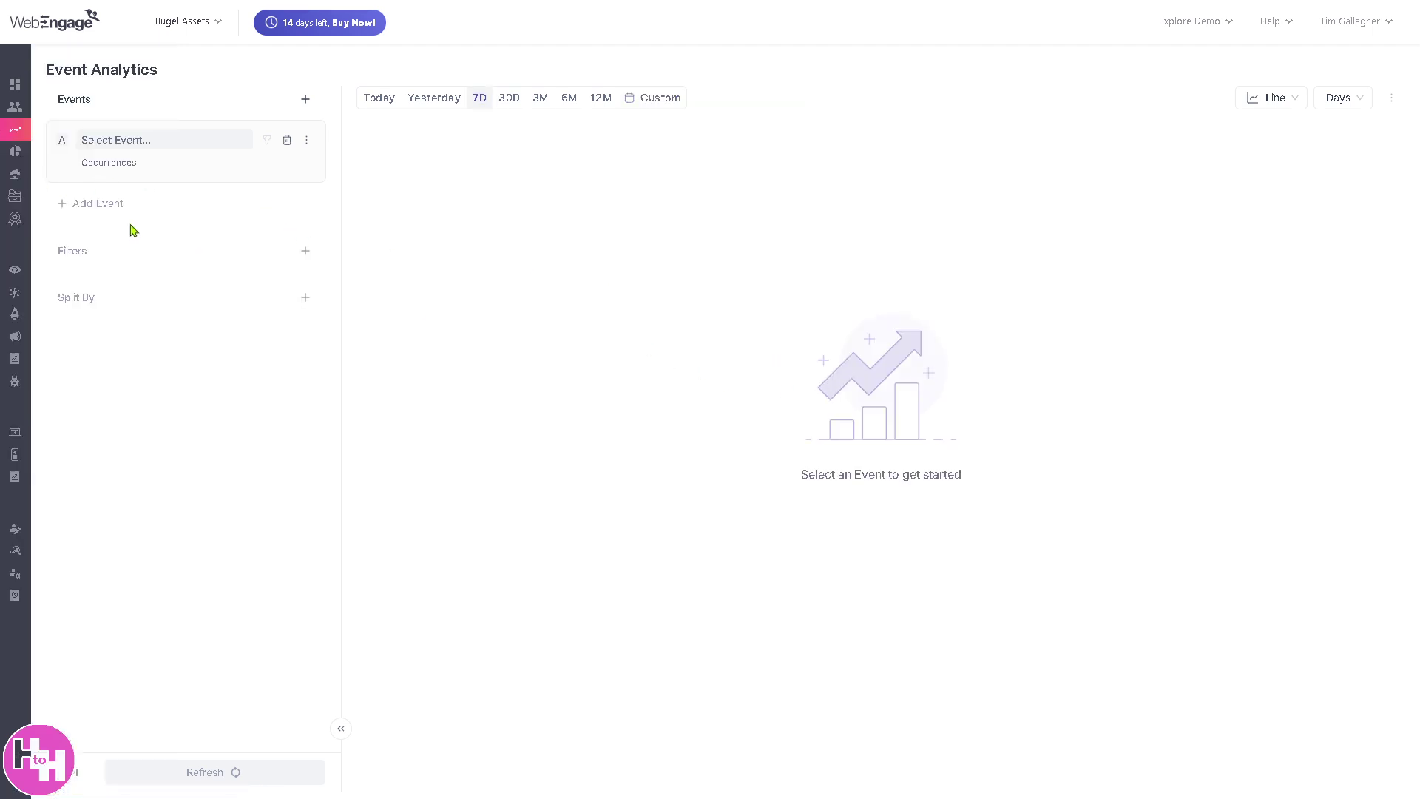
- On Paths, keep the direction as paths starting with the chosen event
left_click(60, 176)
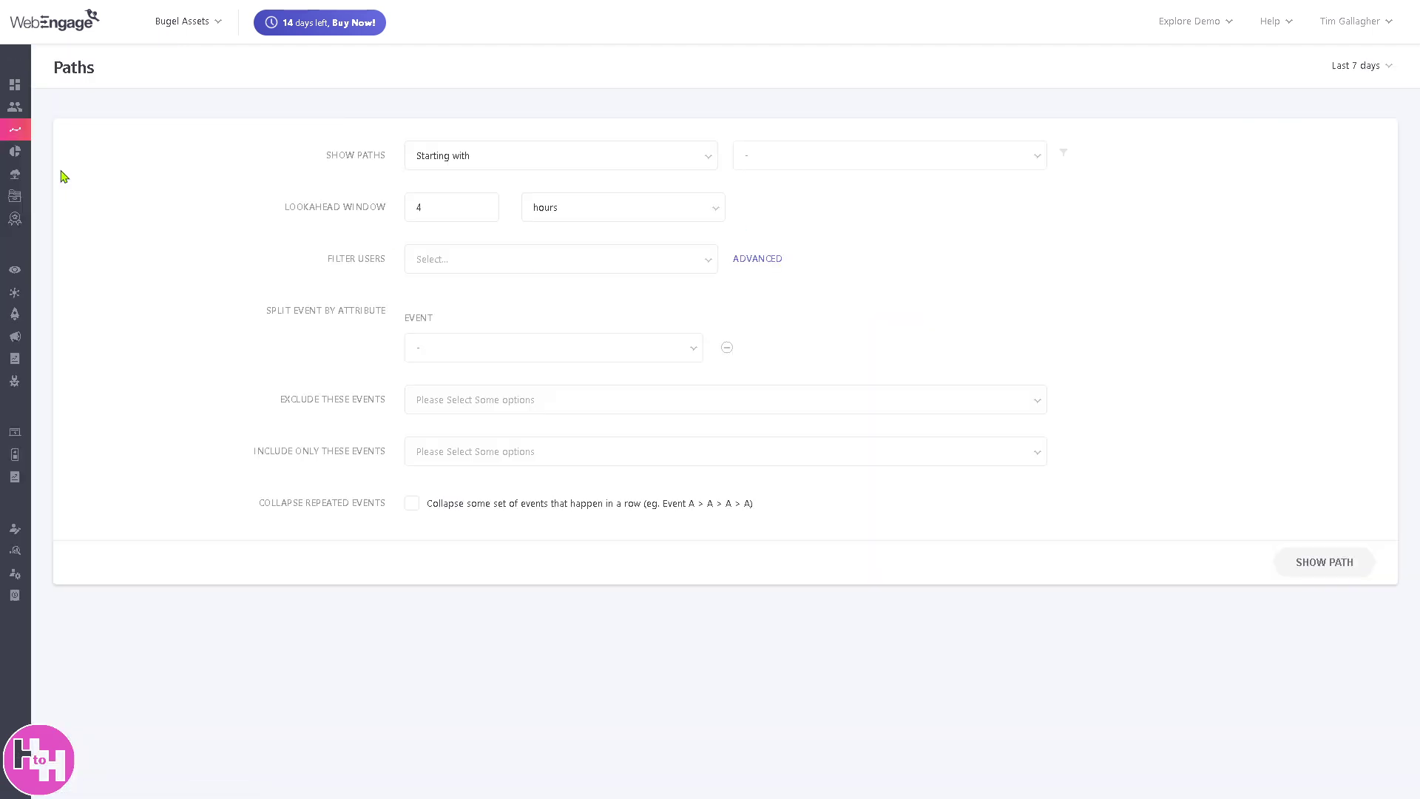
left_click(550, 161)
left_click(240, 236)
- Look over RFM's recency, frequency, monetary and user choices, then move to Funnels
mouse_move(70, 168)
left_click(96, 197)
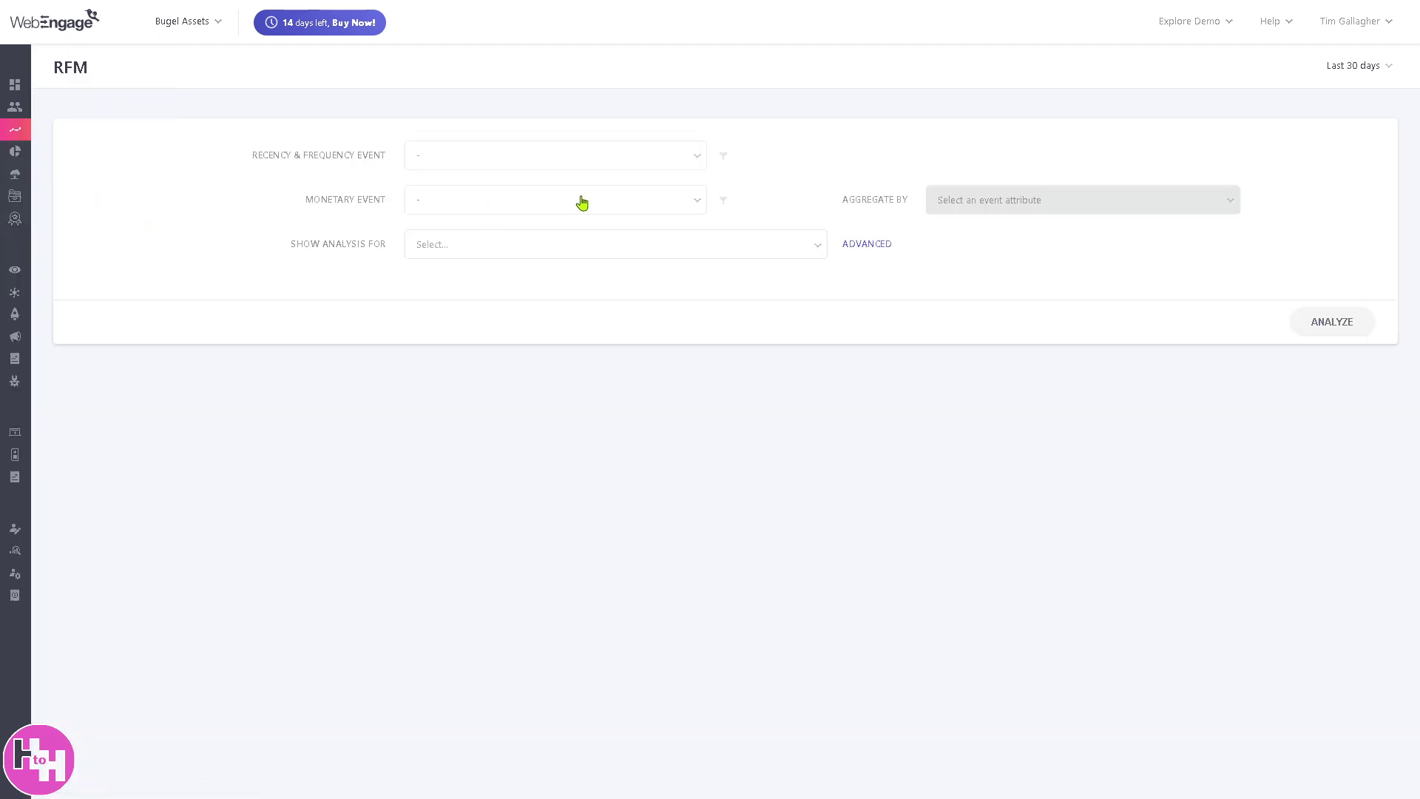
left_click(597, 158)
left_click(630, 201)
left_click(625, 244)
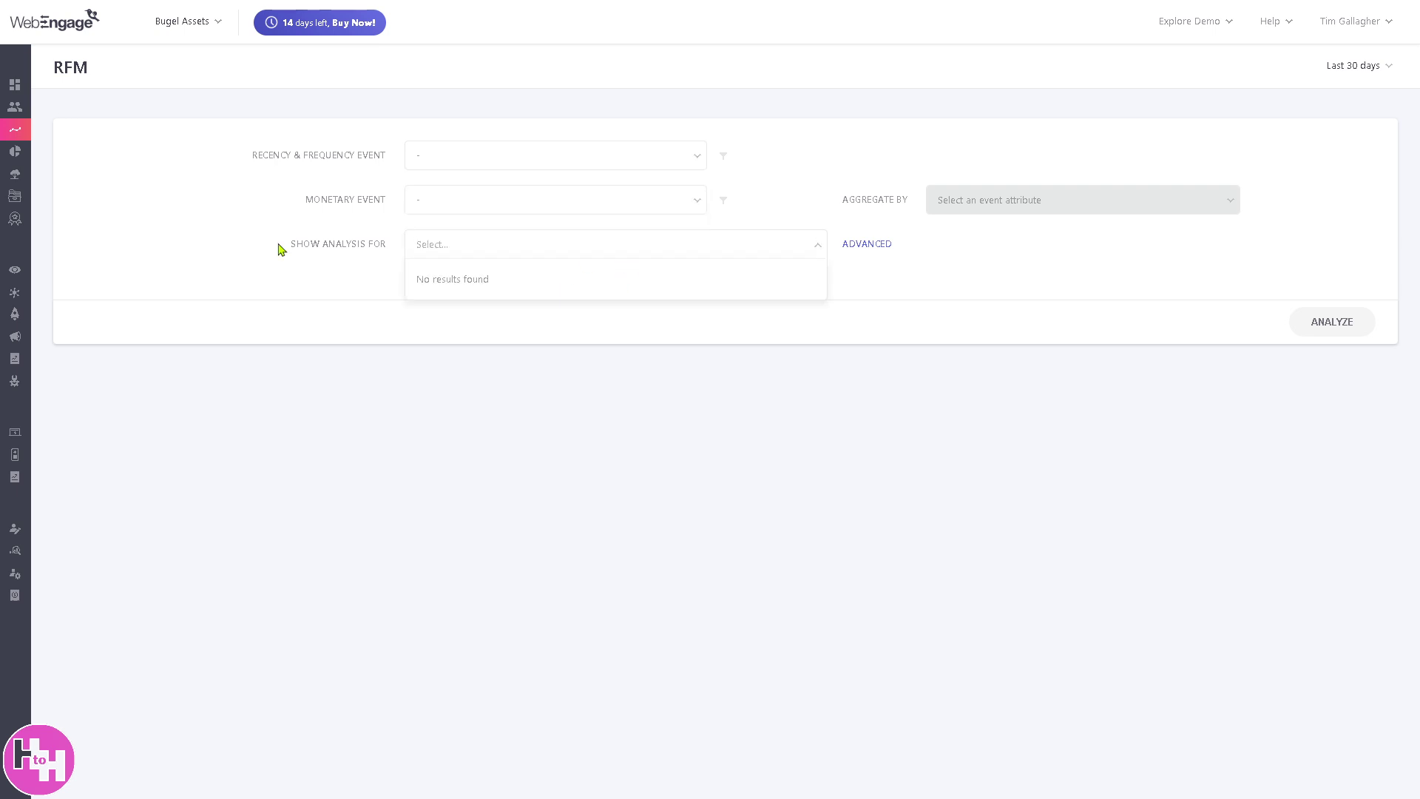
mouse_move(30, 207)
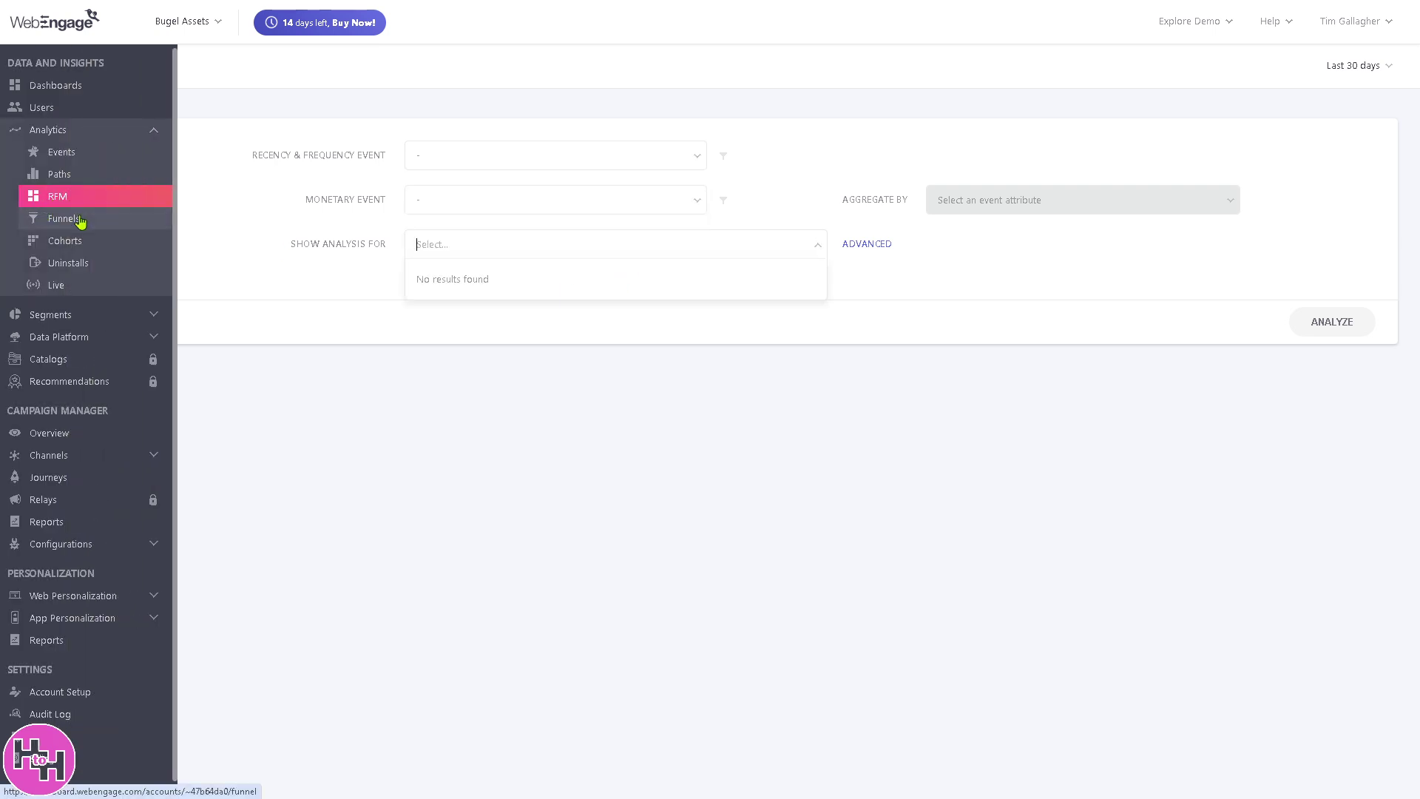
left_click(87, 222)
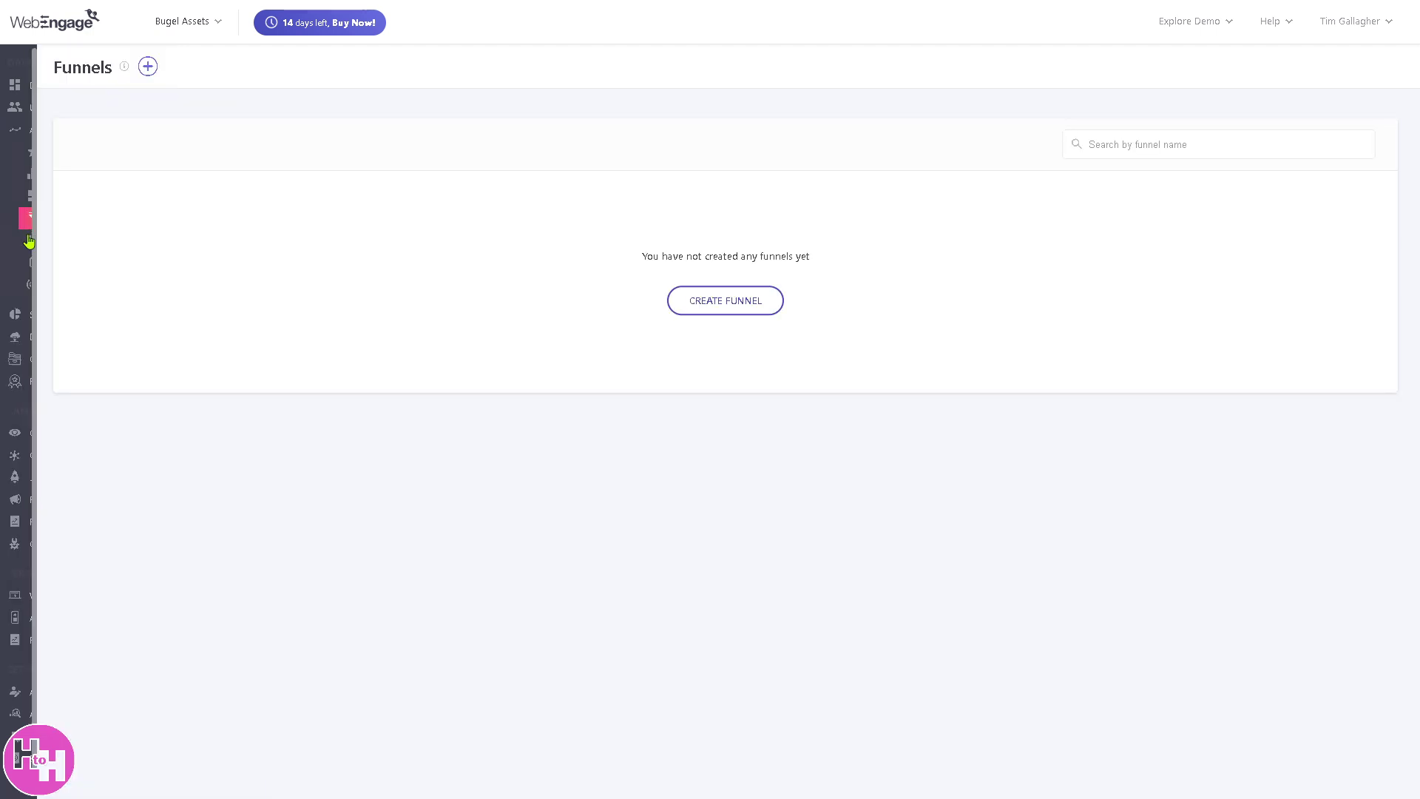
- Create a new funnel, paste in its name, then switch to Cohorts without saving
mouse_move(23, 227)
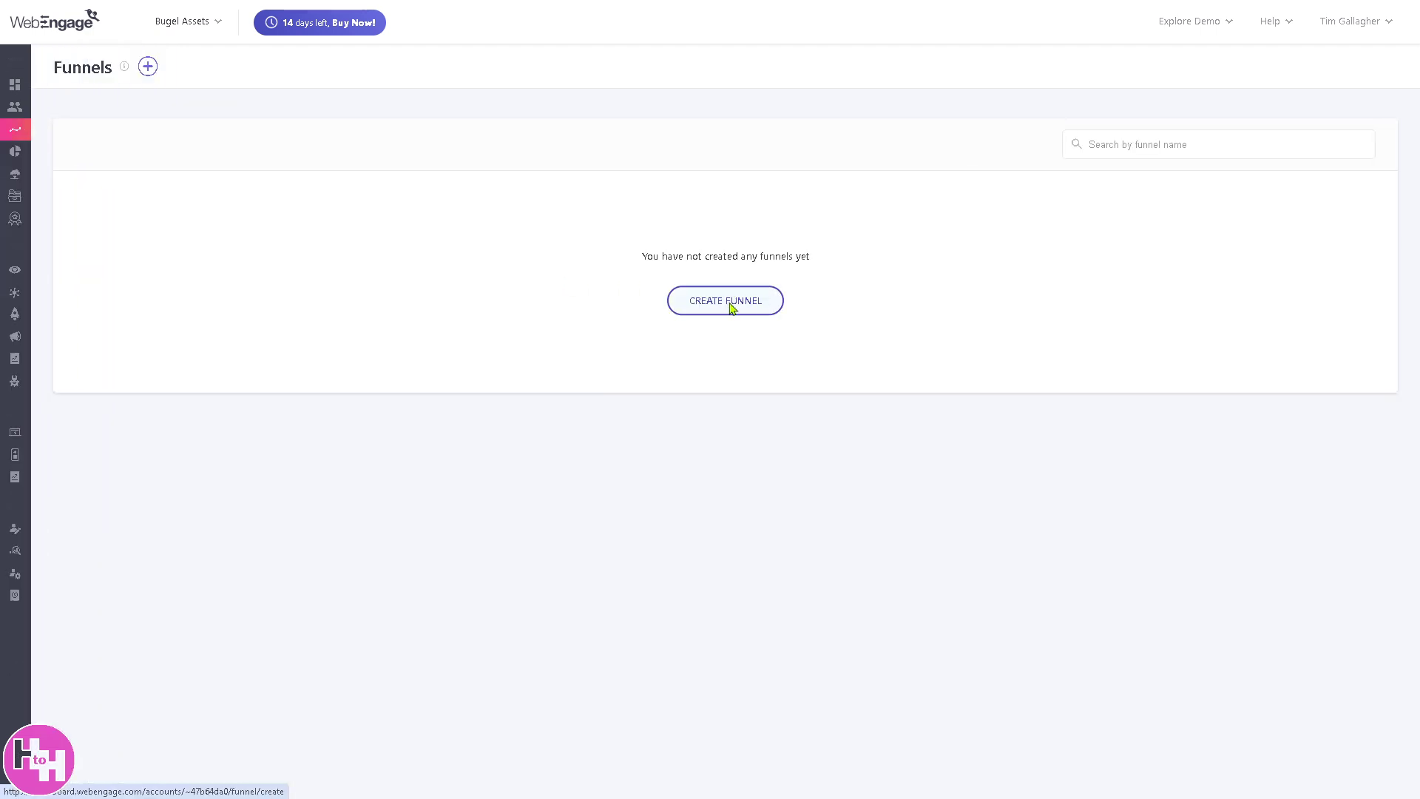
left_click(732, 307)
left_click(392, 154)
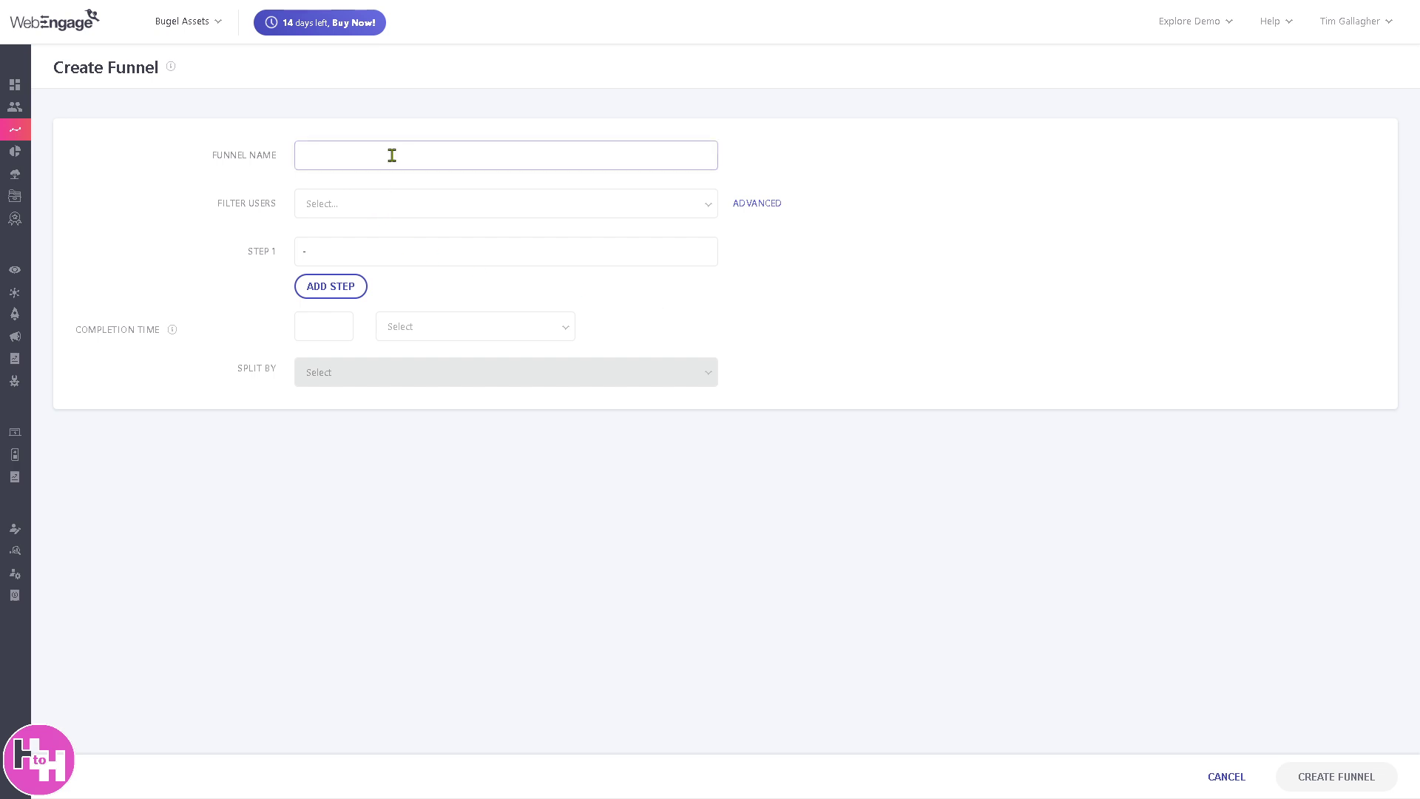
type("How to Use WebEngage  a Customer Data & Marketing Automation Software")
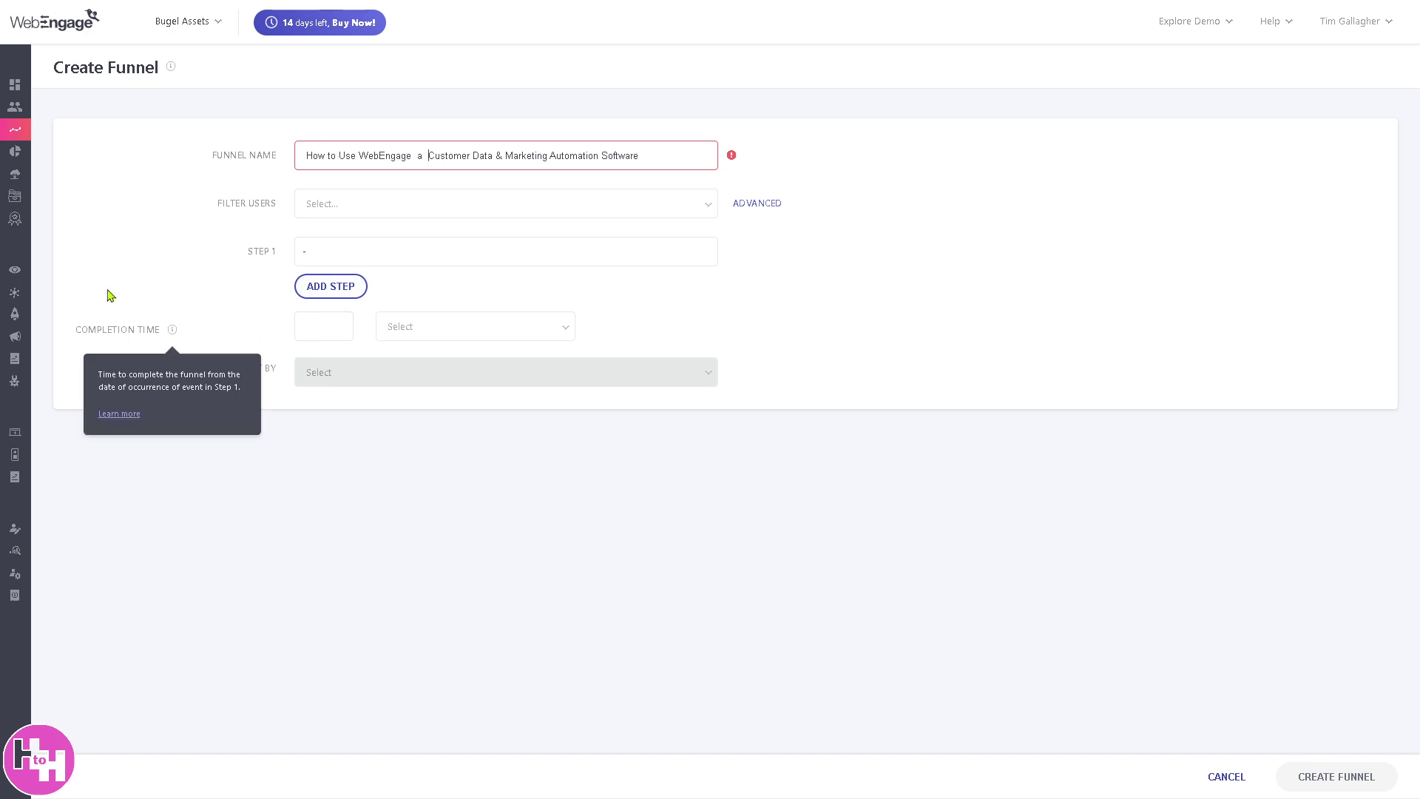
mouse_move(18, 170)
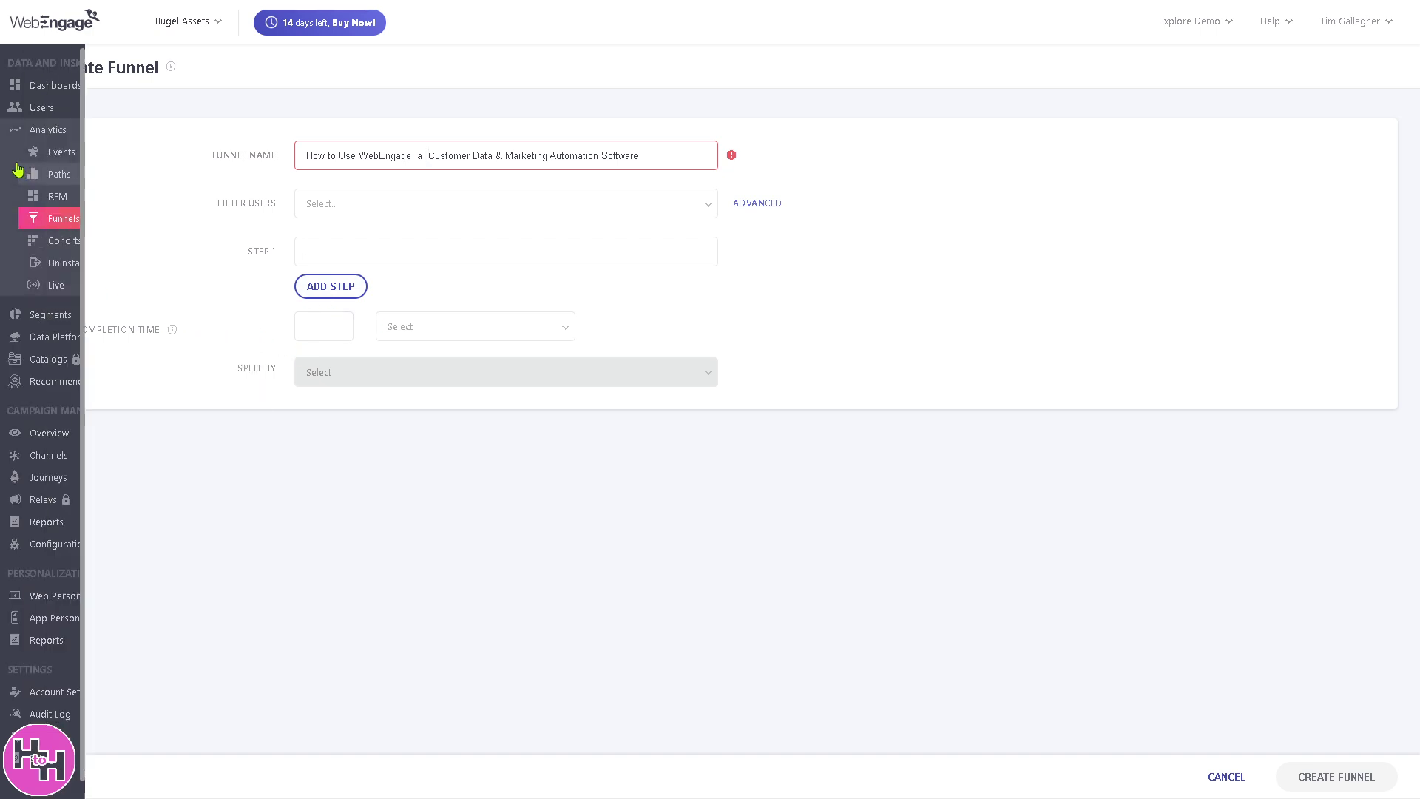
left_click(66, 242)
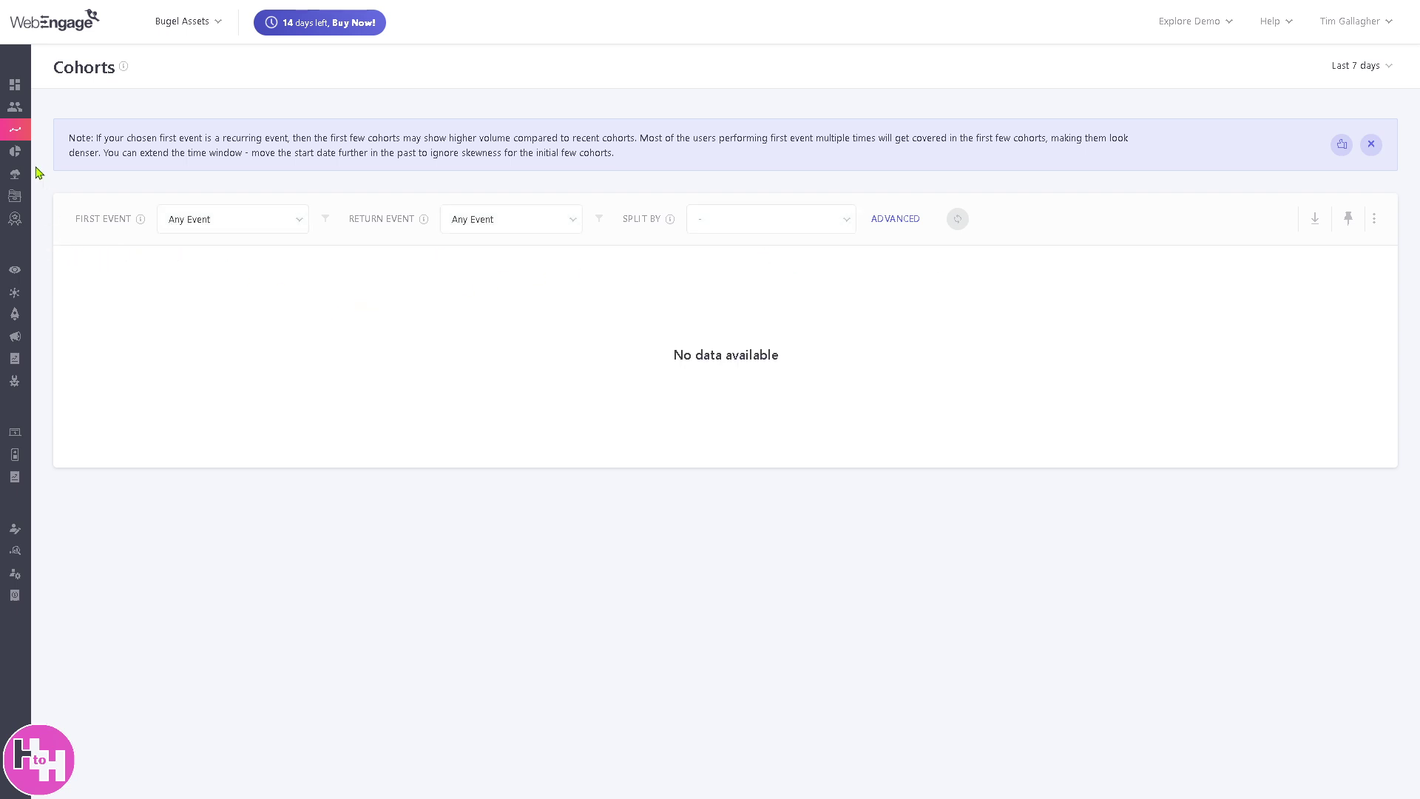
- Open Segments > Live Segments and start a new segment
mouse_move(22, 185)
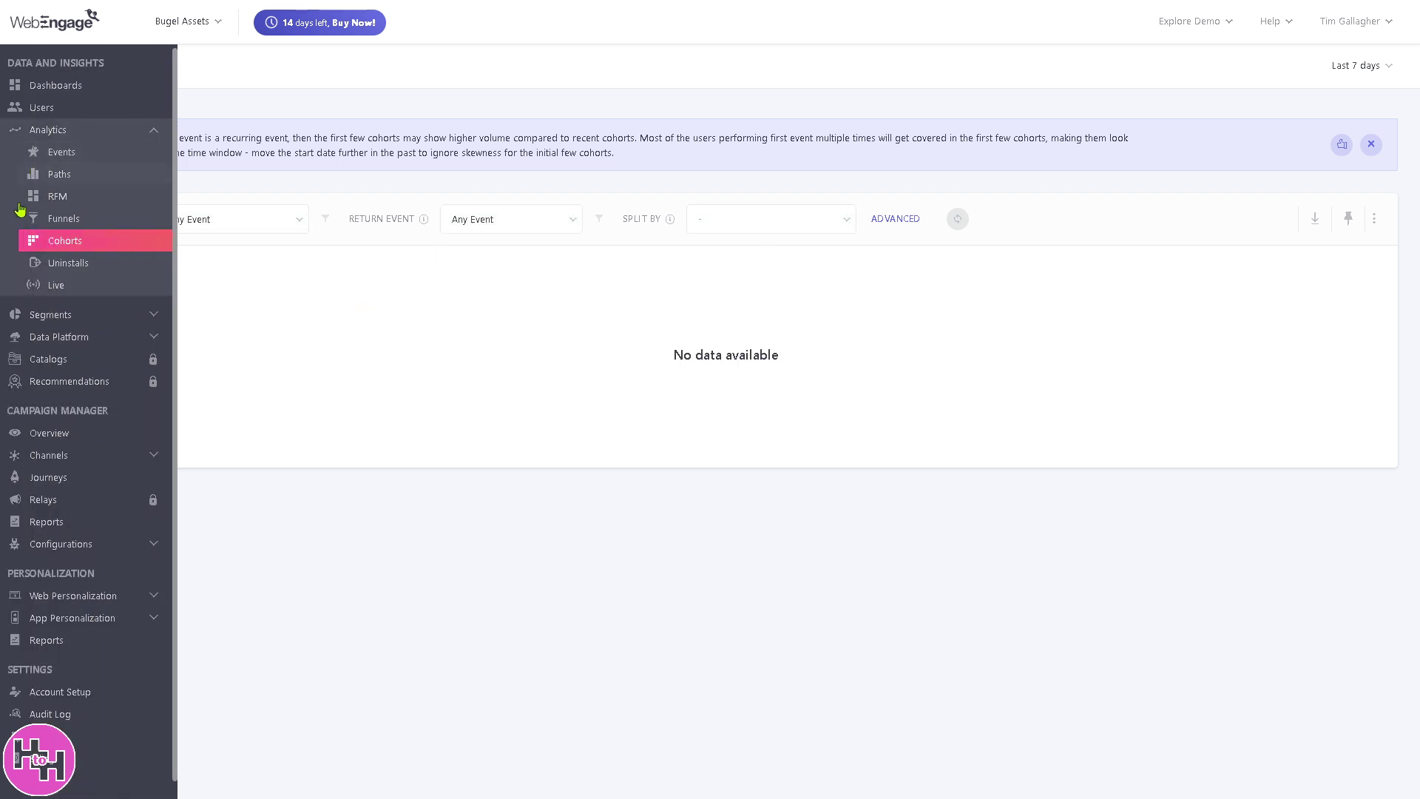
left_click(68, 316)
left_click(80, 339)
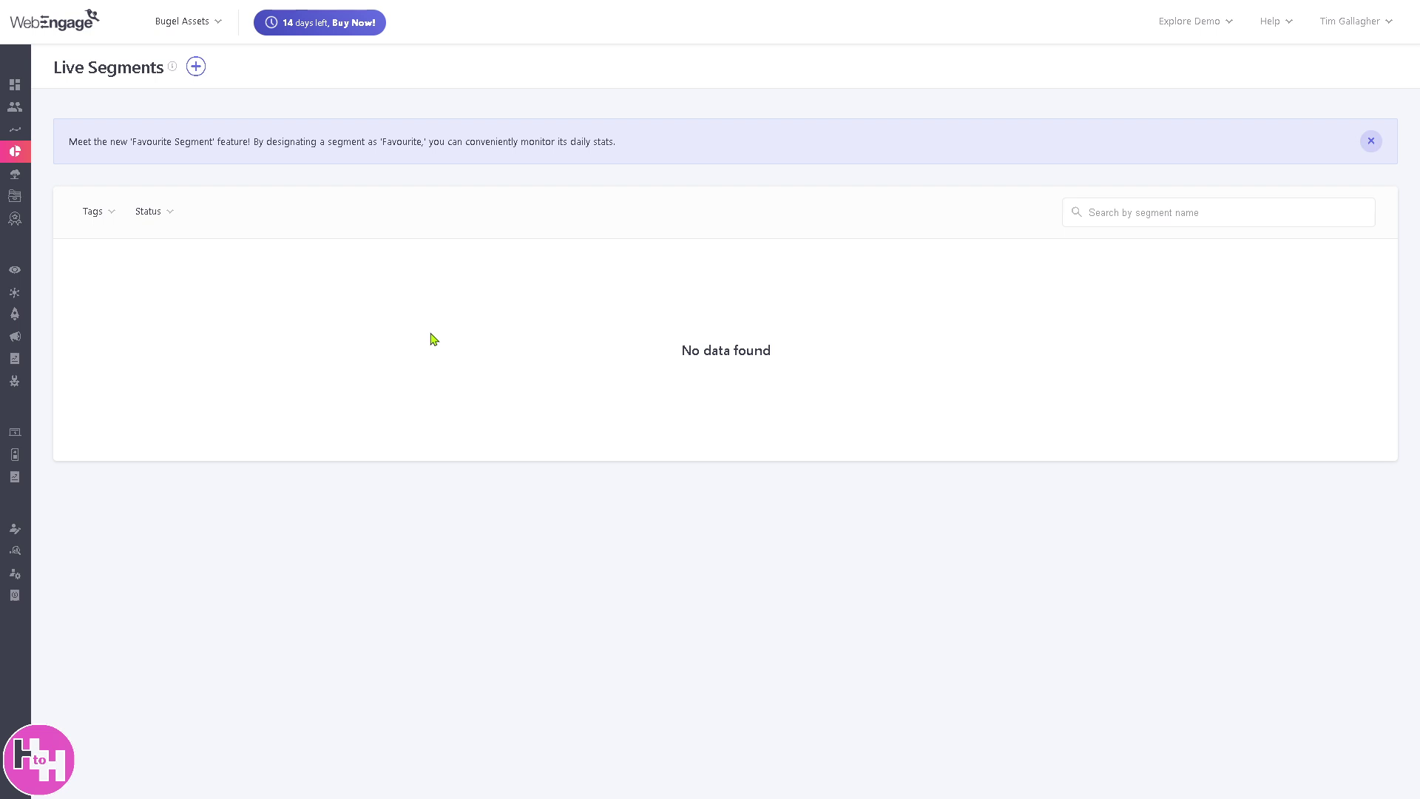
left_click(196, 68)
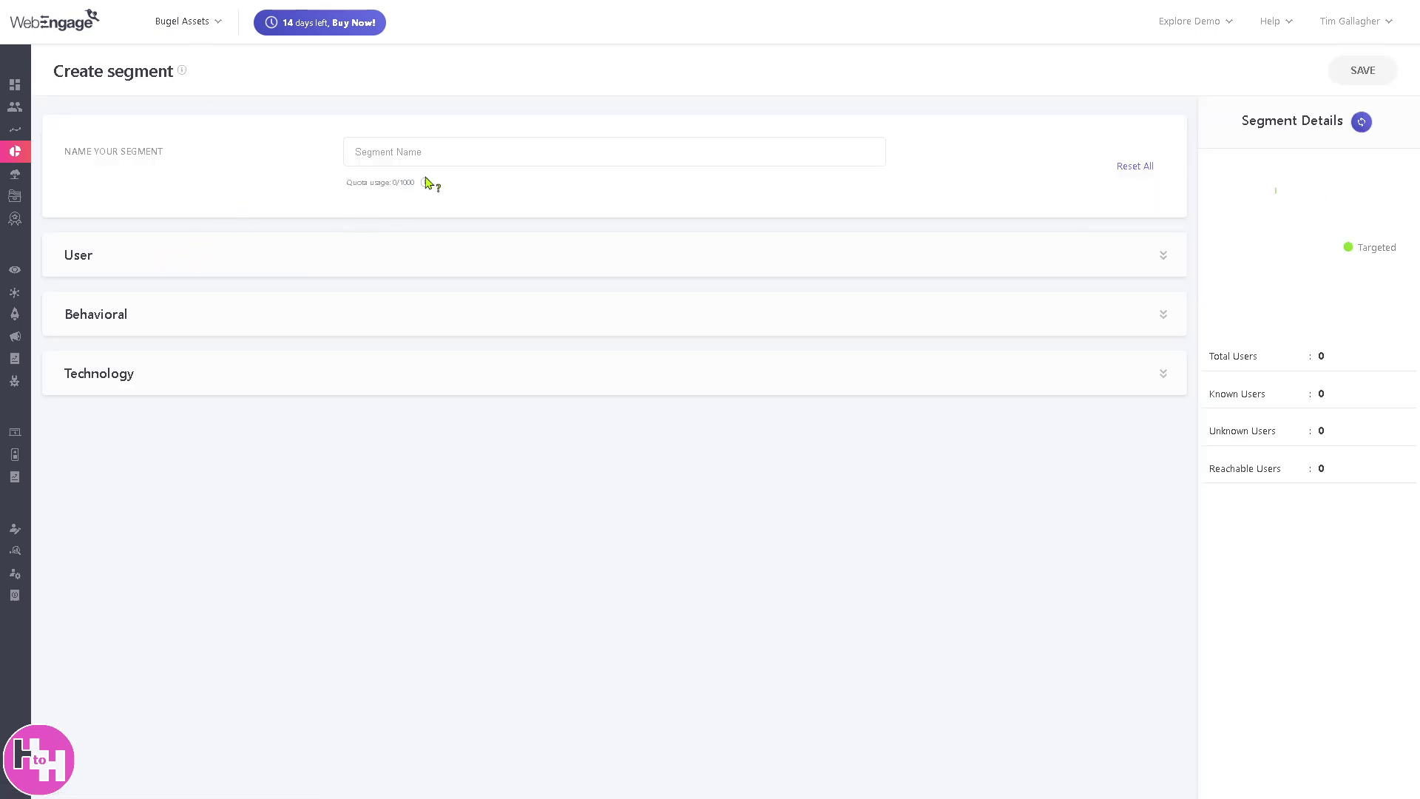
- Name the segment, set Visitor Type to Returning Users, and save it
left_click(429, 150)
type("How to Use WebEngage  a  Customer Data & Marketing Automation Software")
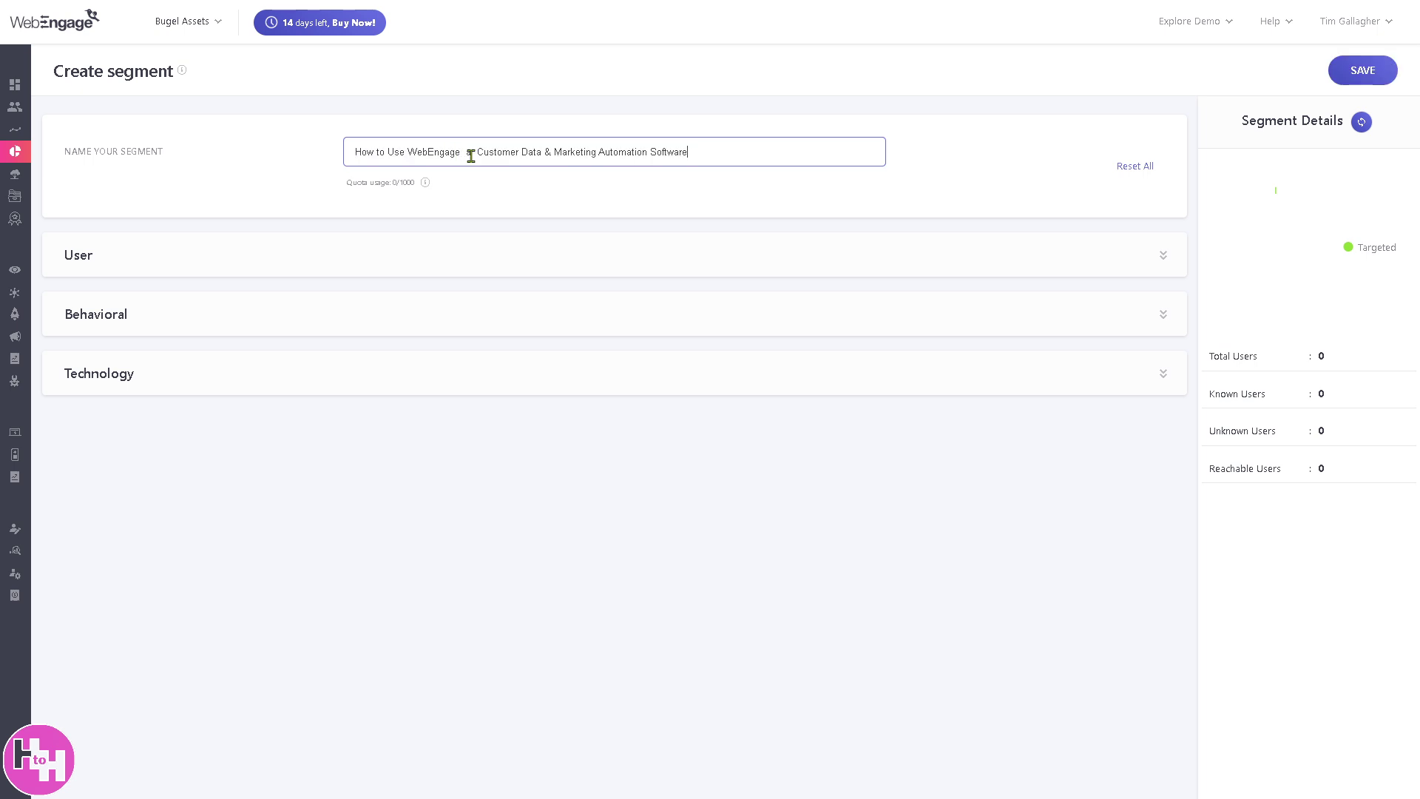
left_click(137, 264)
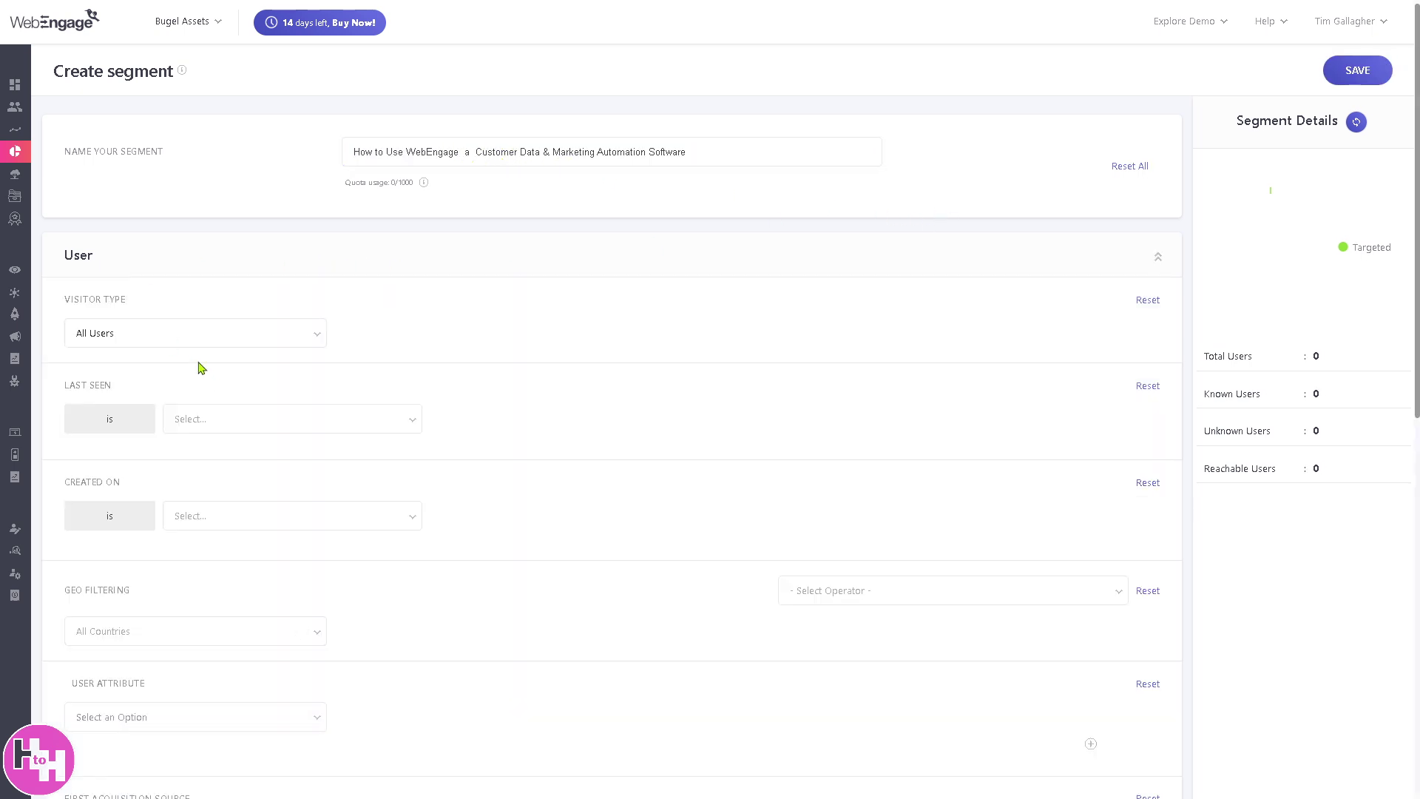
left_click(274, 344)
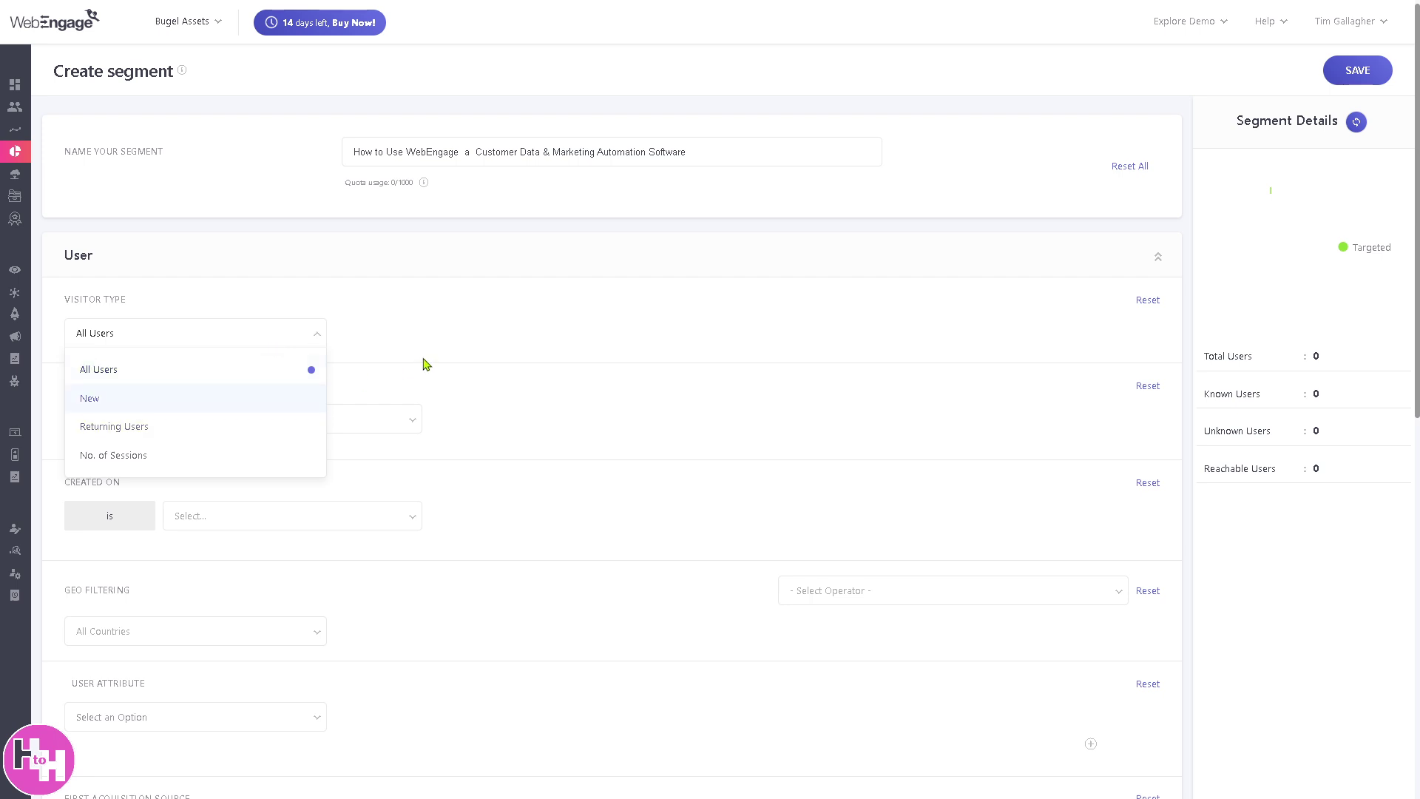
left_click(219, 434)
scroll(365, 420, "down", 3)
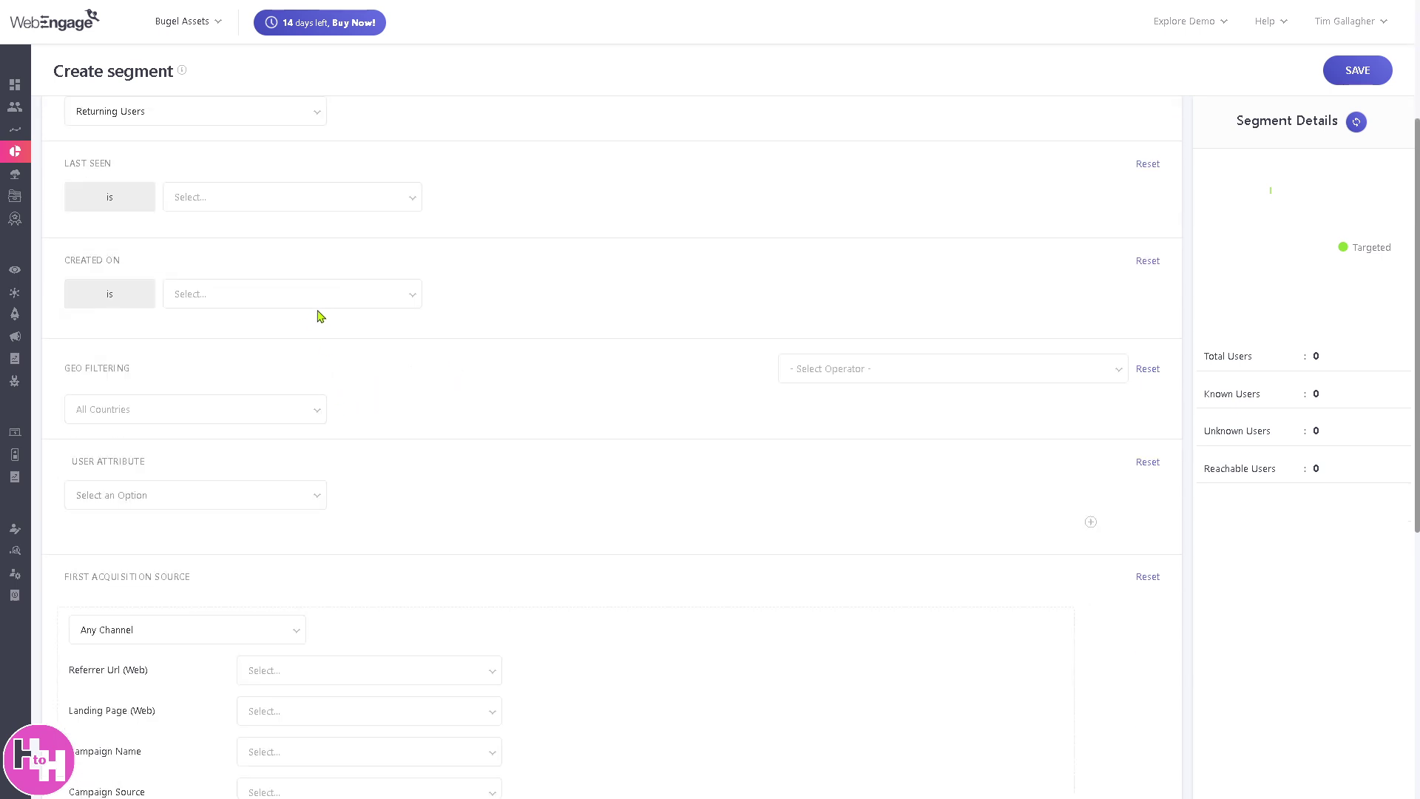
scroll(369, 469, "up", 1)
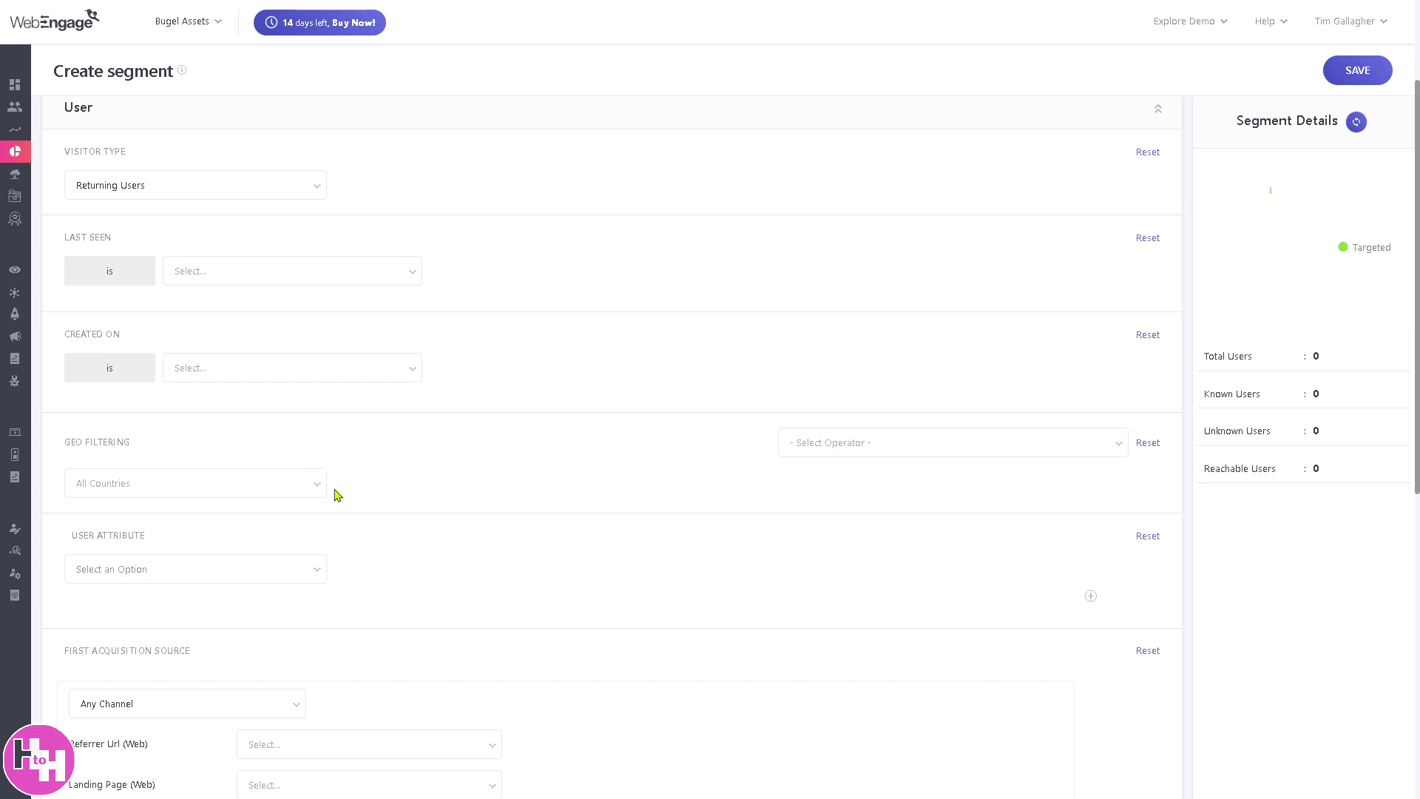
scroll(336, 492, "down", 1)
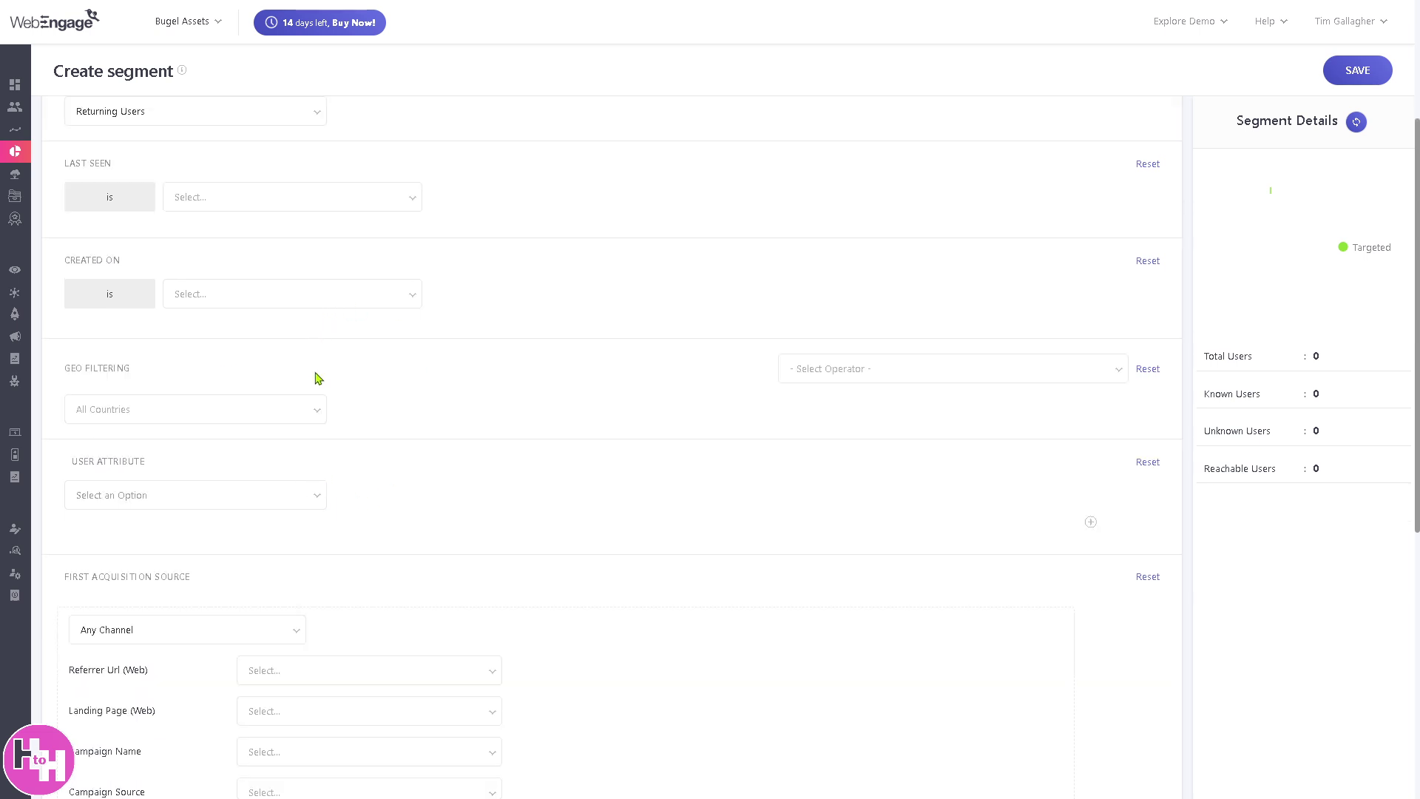
scroll(355, 406, "down", 3)
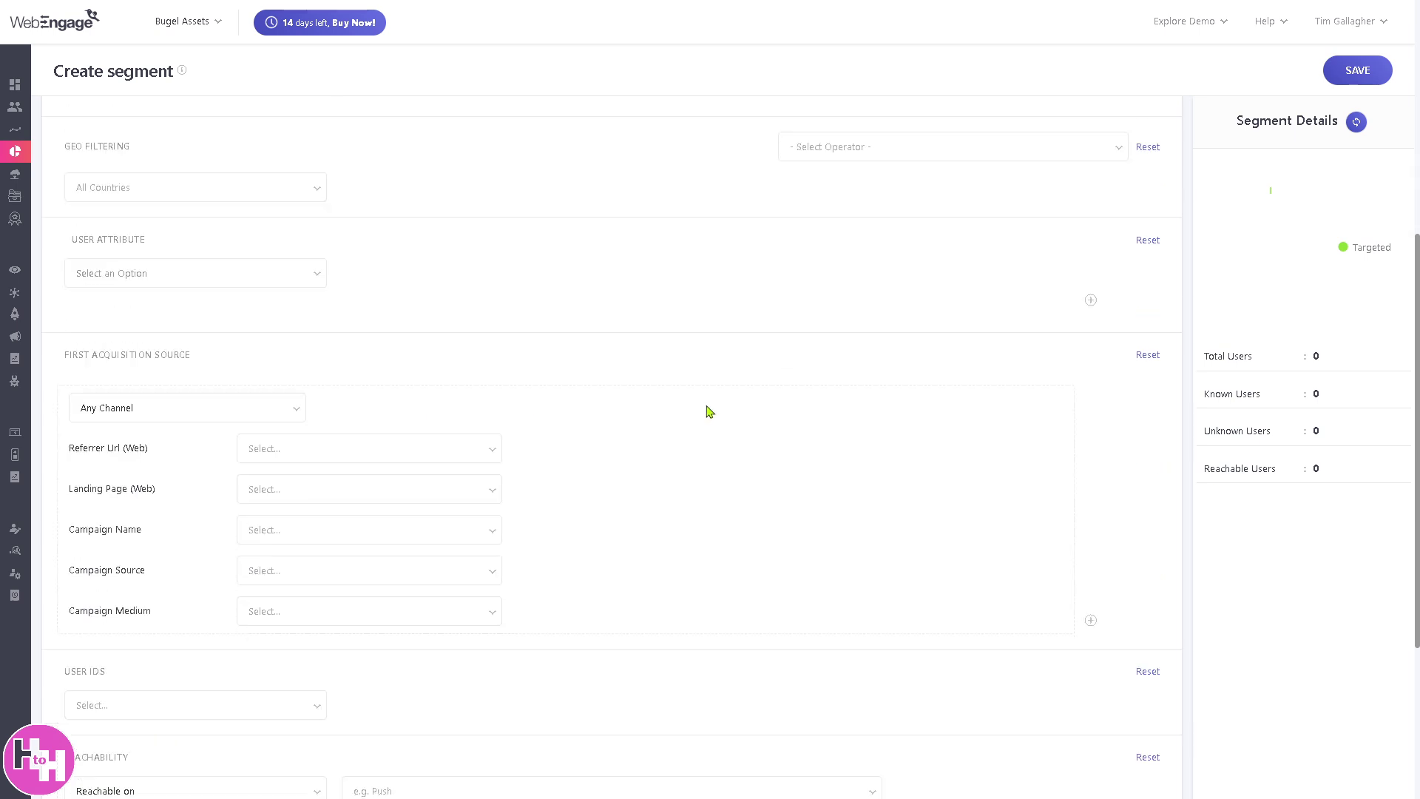
left_click(1355, 71)
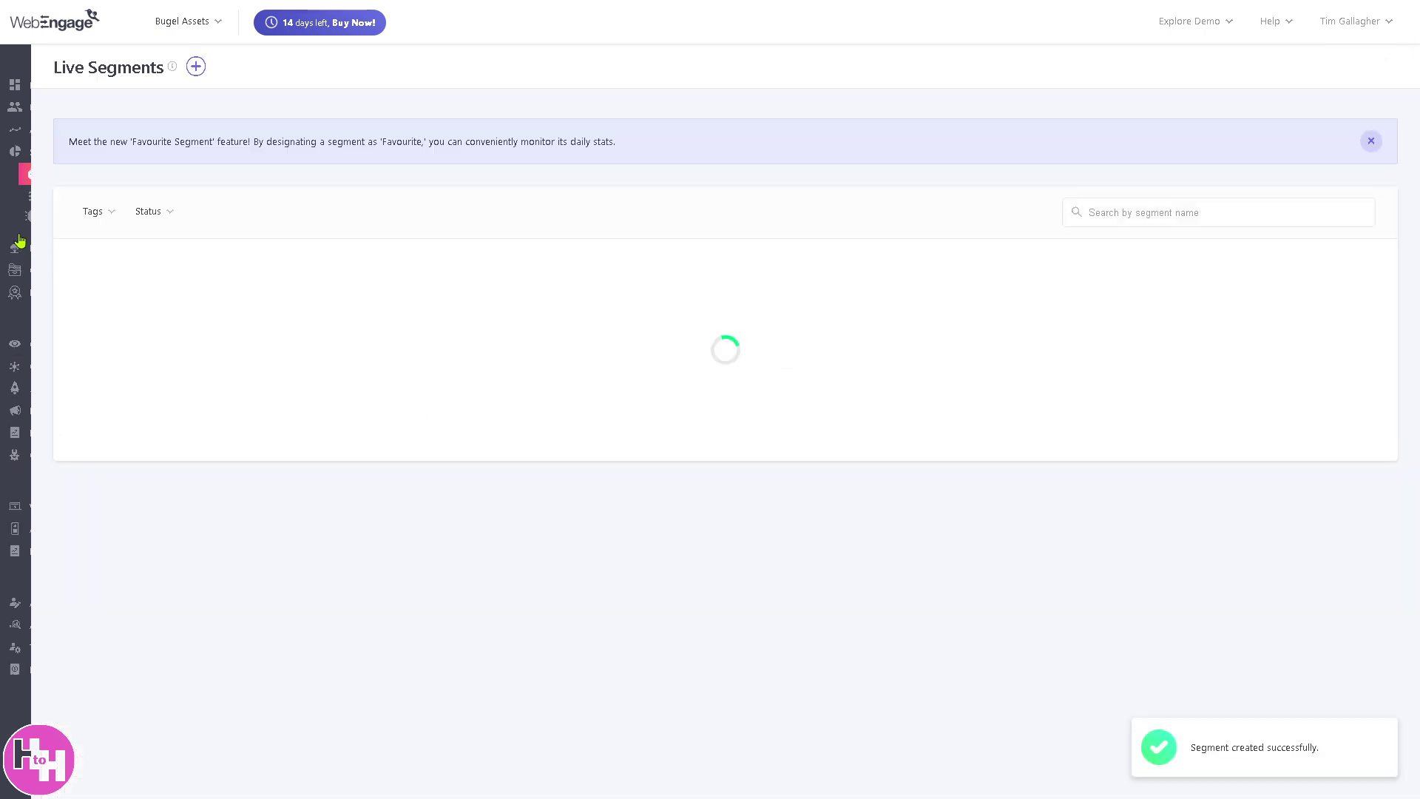
mouse_move(42, 191)
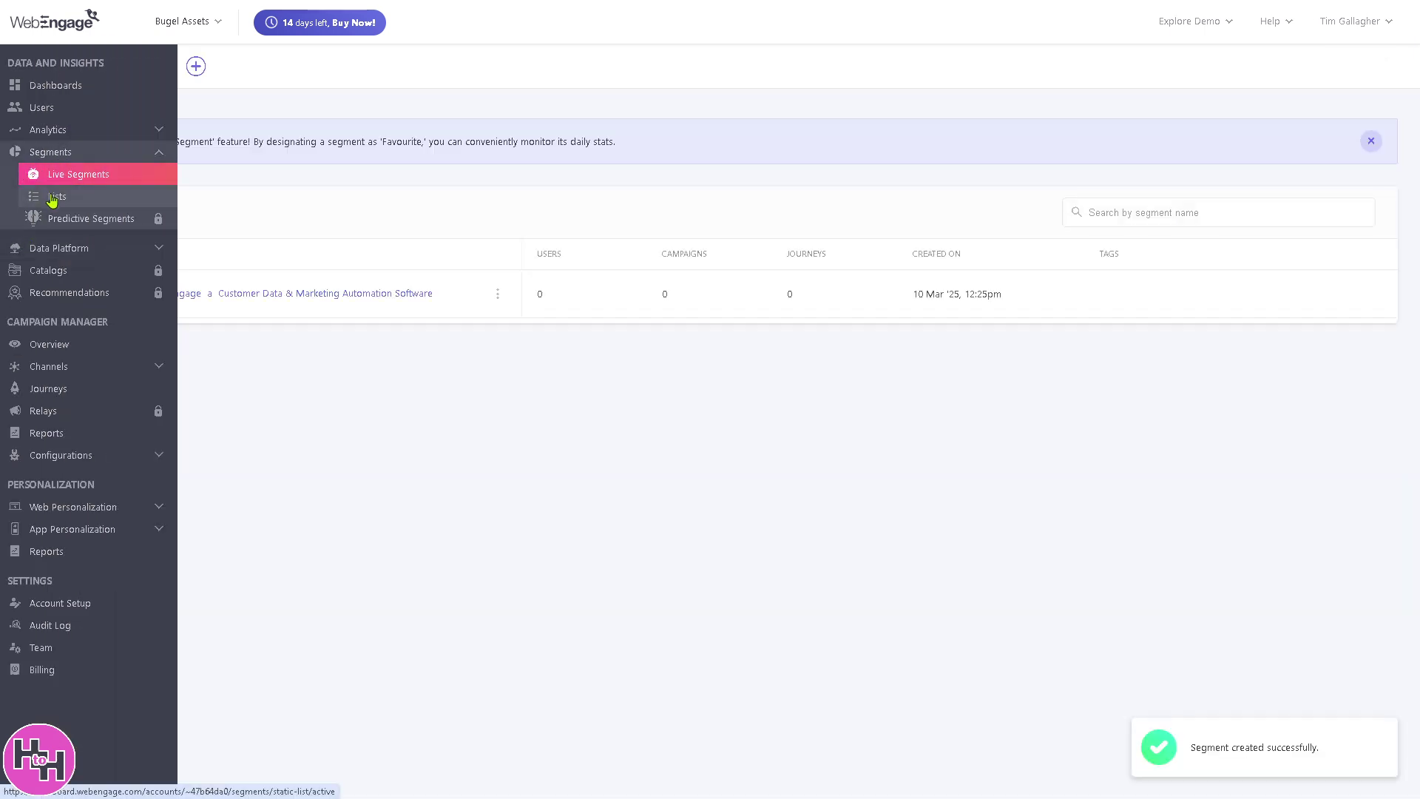
- Go to the Lists page and start a new list
left_click(53, 196)
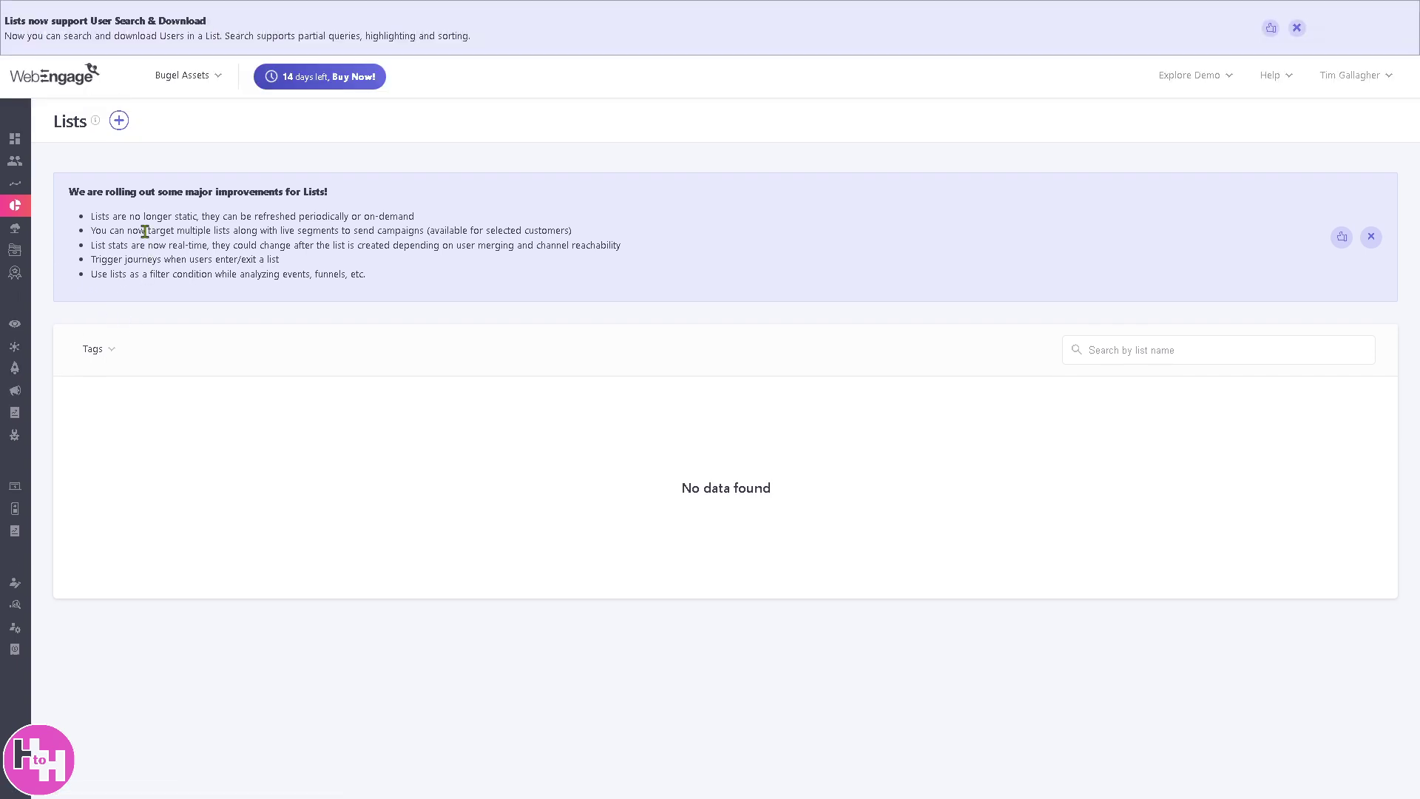
left_click(118, 121)
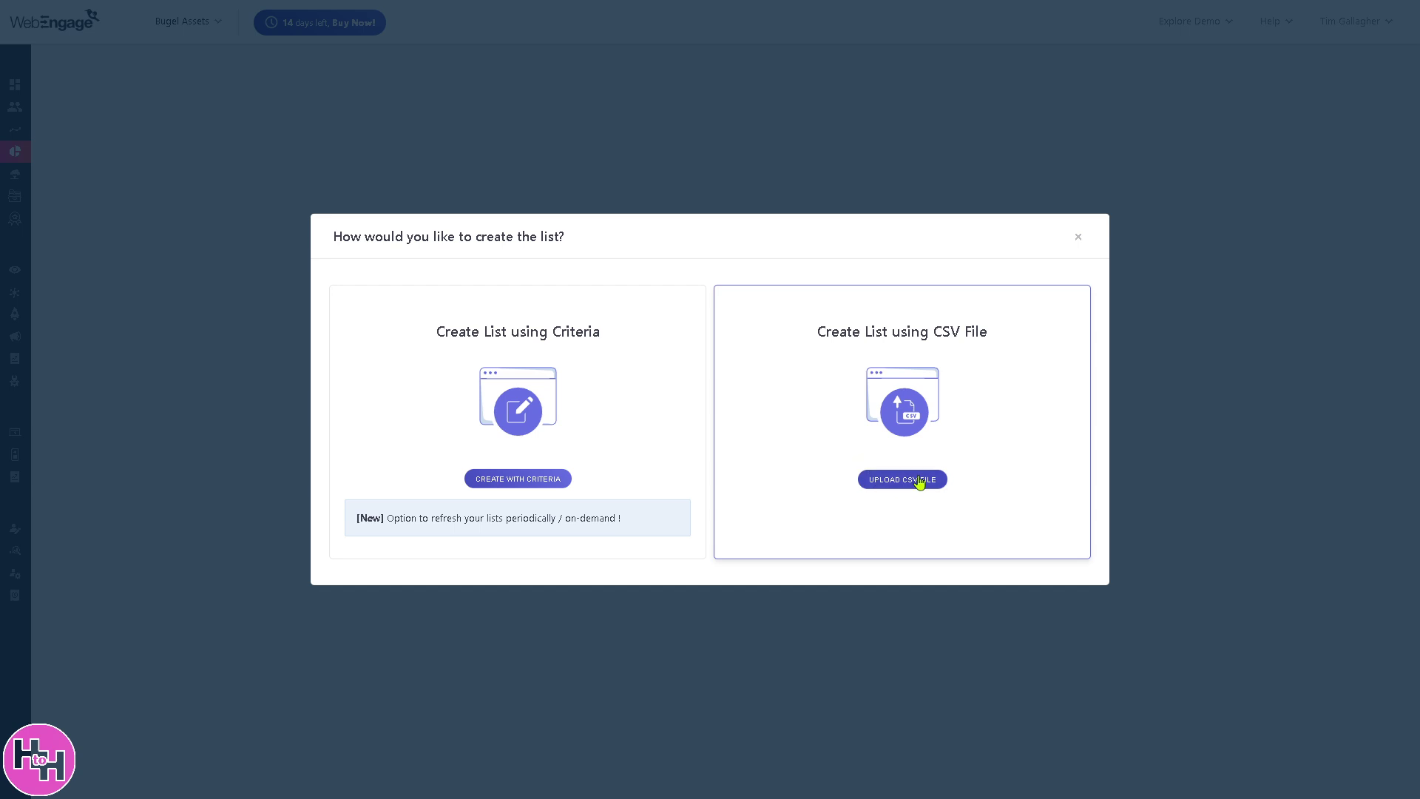
- Build the list from criteria, named 'How to Use WebEngage a Customer Data & Marketing Automation Software'
left_click(543, 485)
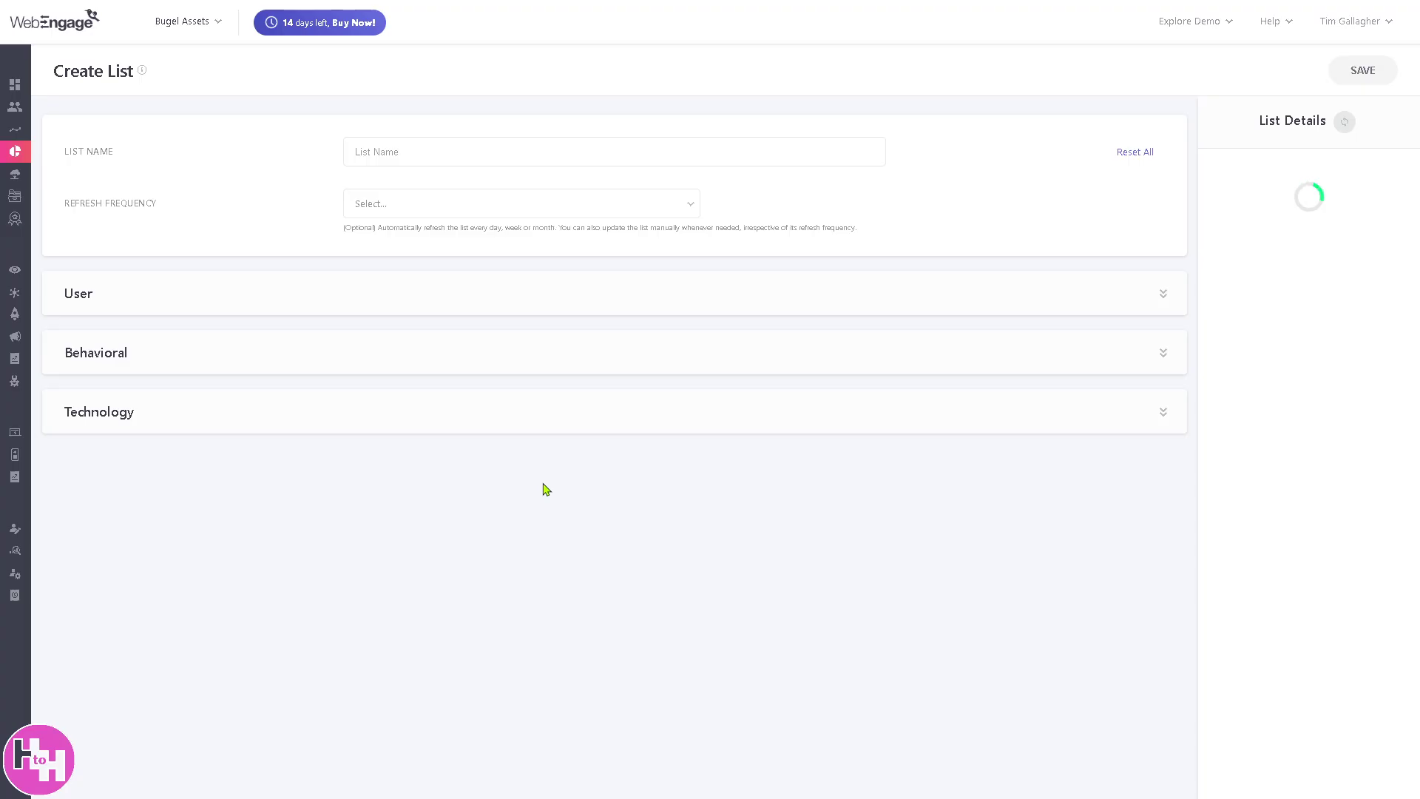
left_click(464, 157)
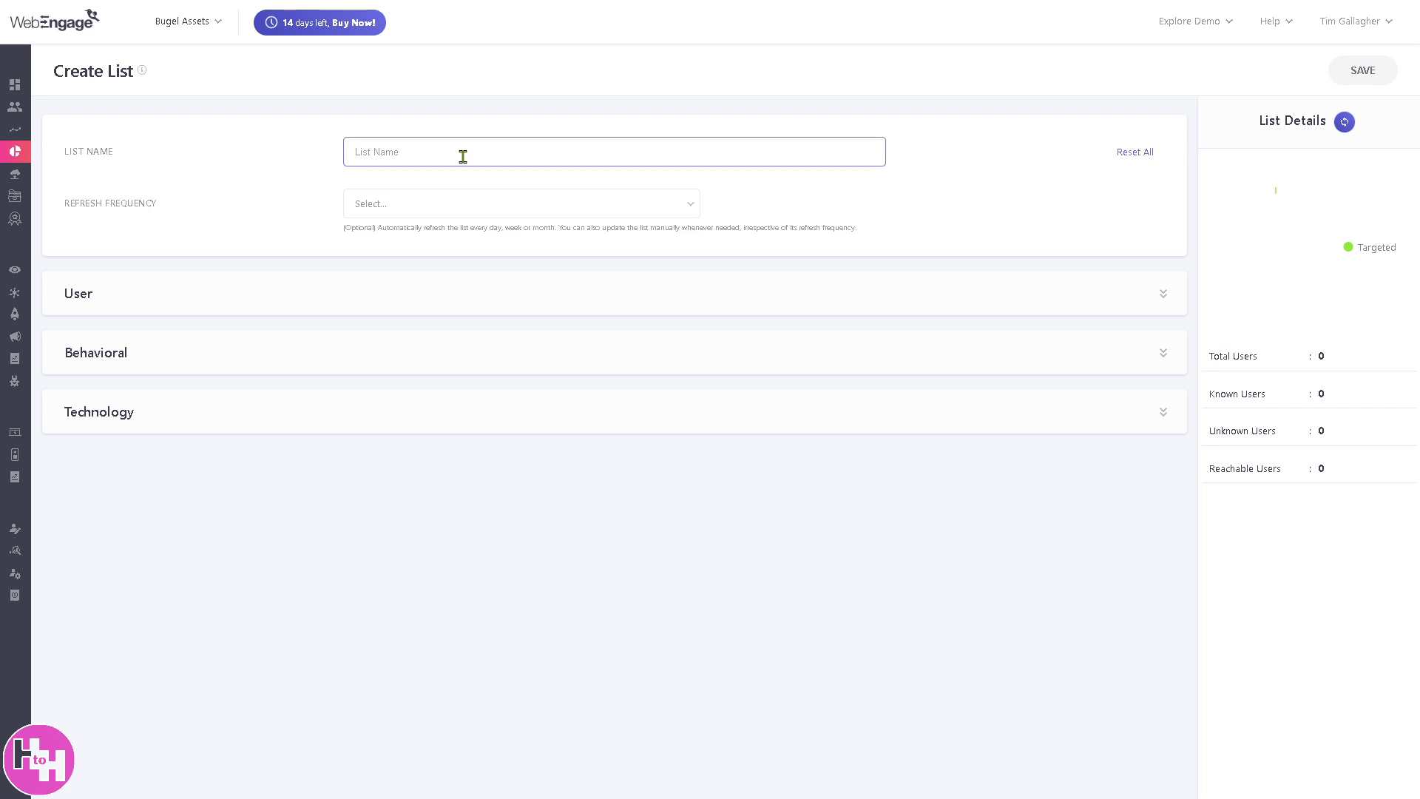
type("How to Use WebEngage  a  Customer Data & Marketing Automation Software")
- Check Refresh Frequency, attempt to save the list, and expand Data Platform in the sidebar
left_click(448, 212)
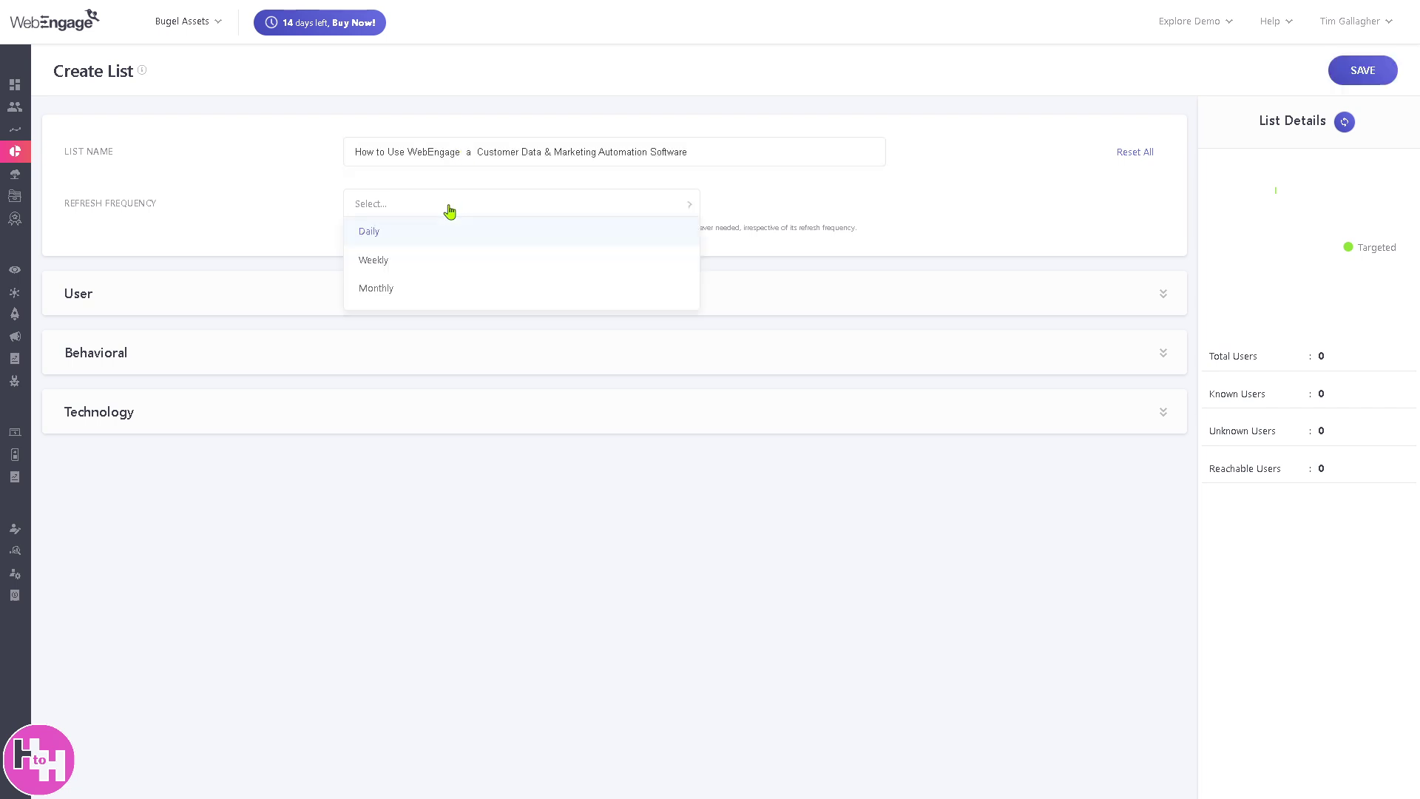
left_click(495, 489)
left_click(1383, 71)
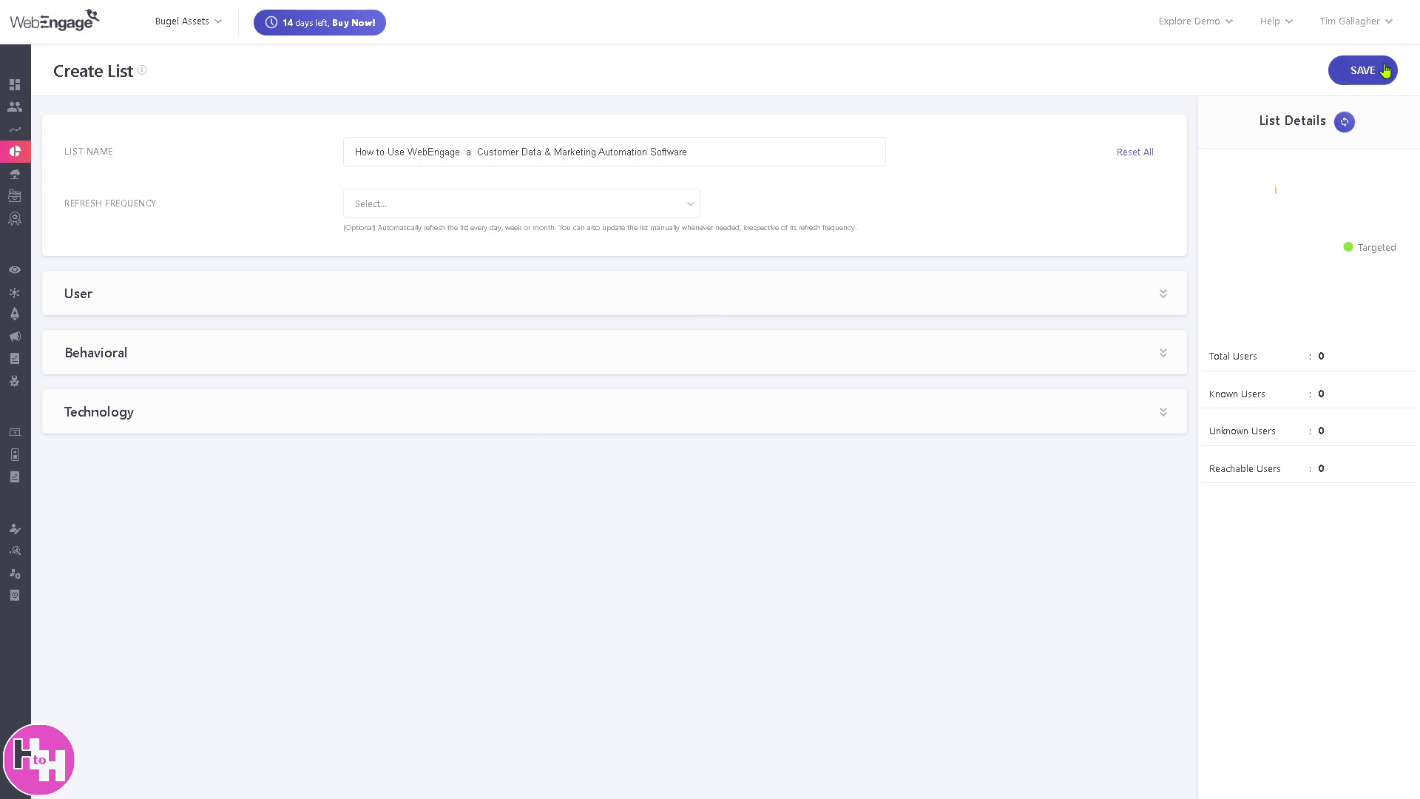
mouse_move(28, 203)
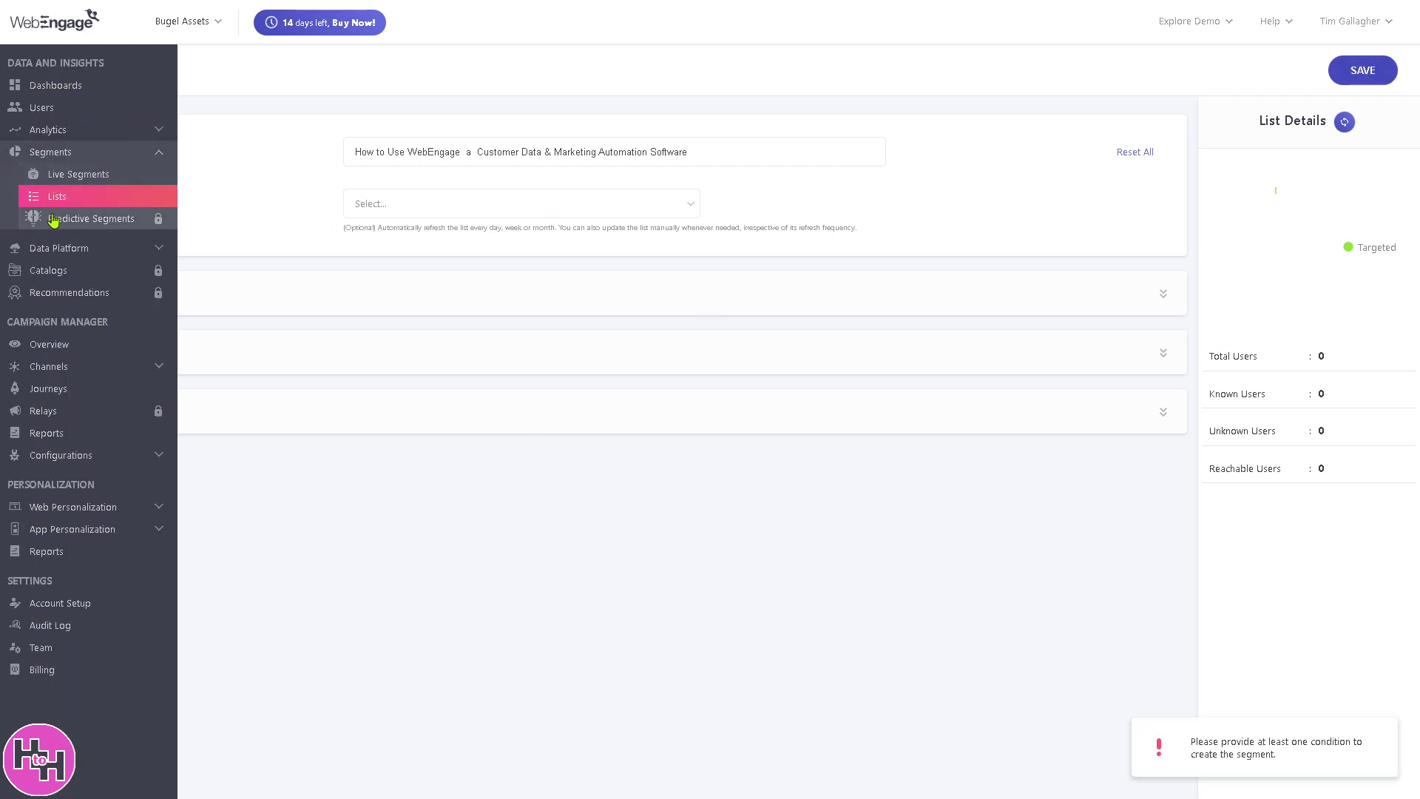
left_click(55, 252)
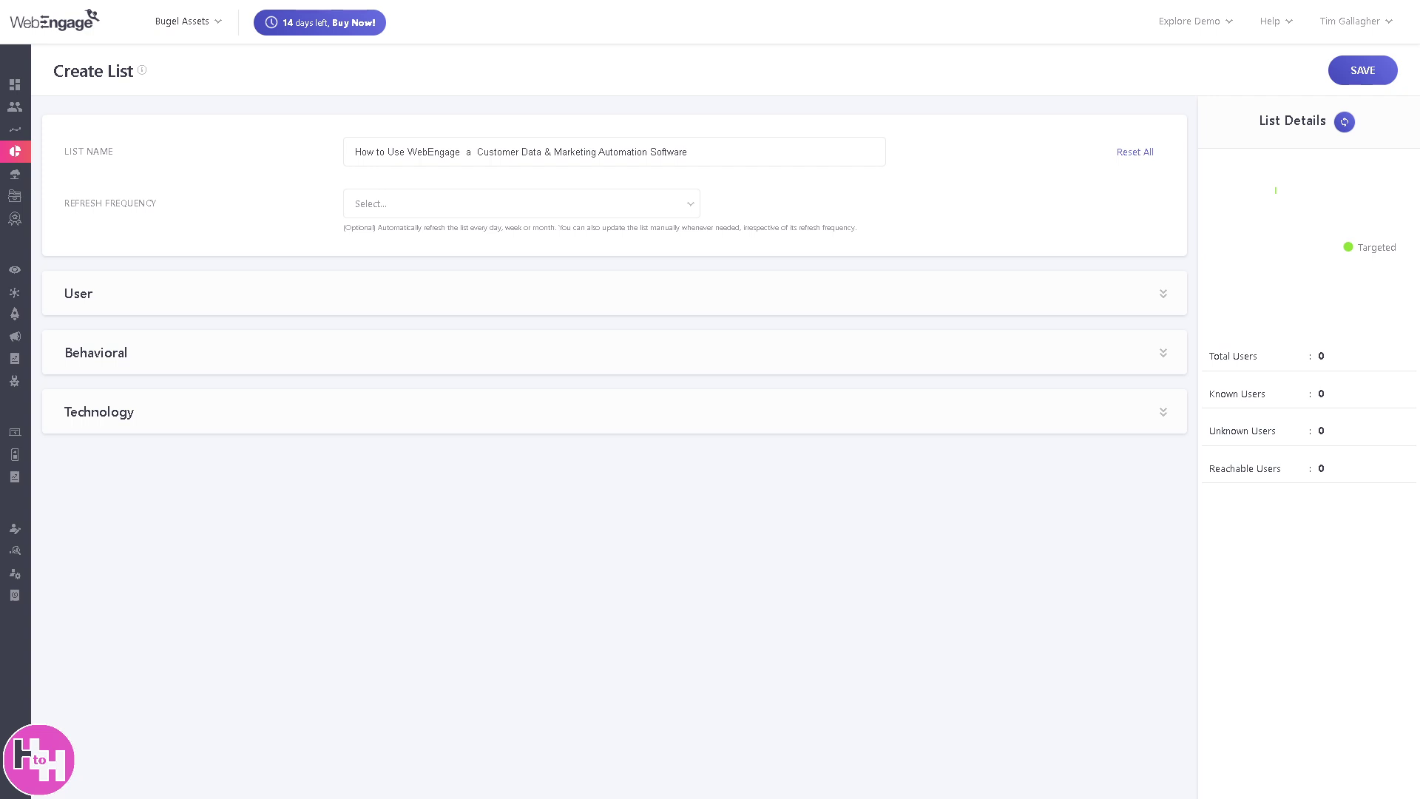
mouse_move(71, 244)
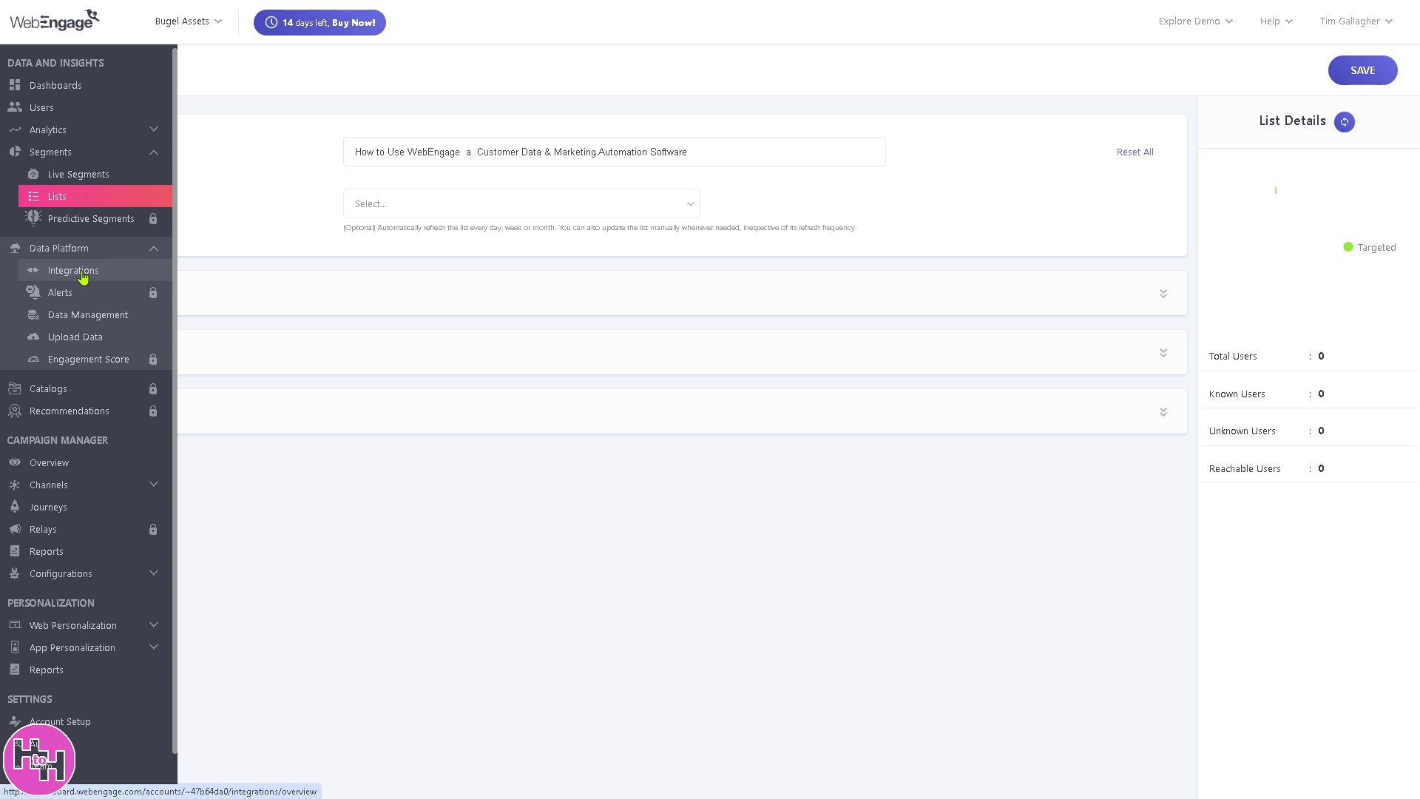
- Scroll through the integrations page to review the pending channel integration statuses
left_click(82, 277)
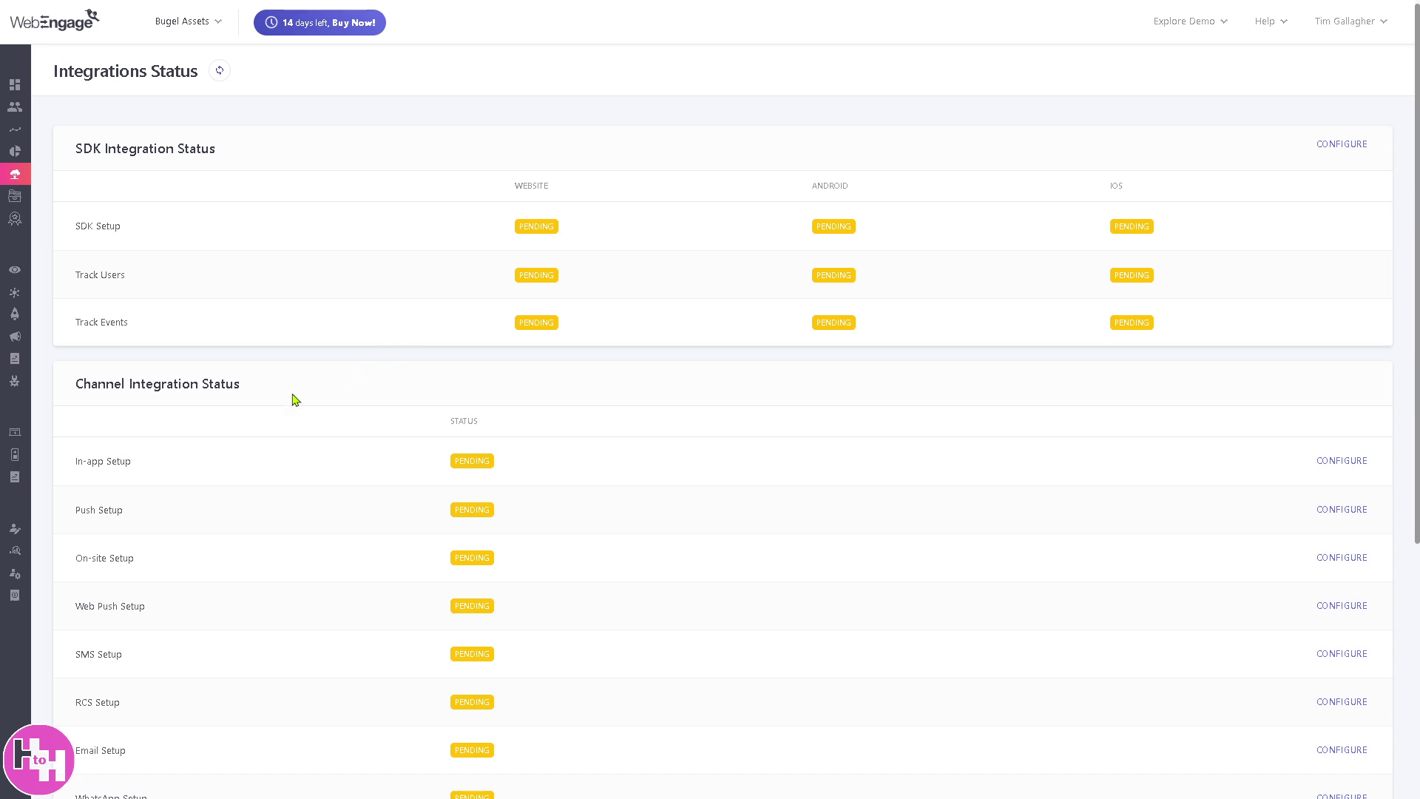
scroll(295, 400, "down", 1)
scroll(294, 402, "down", 4)
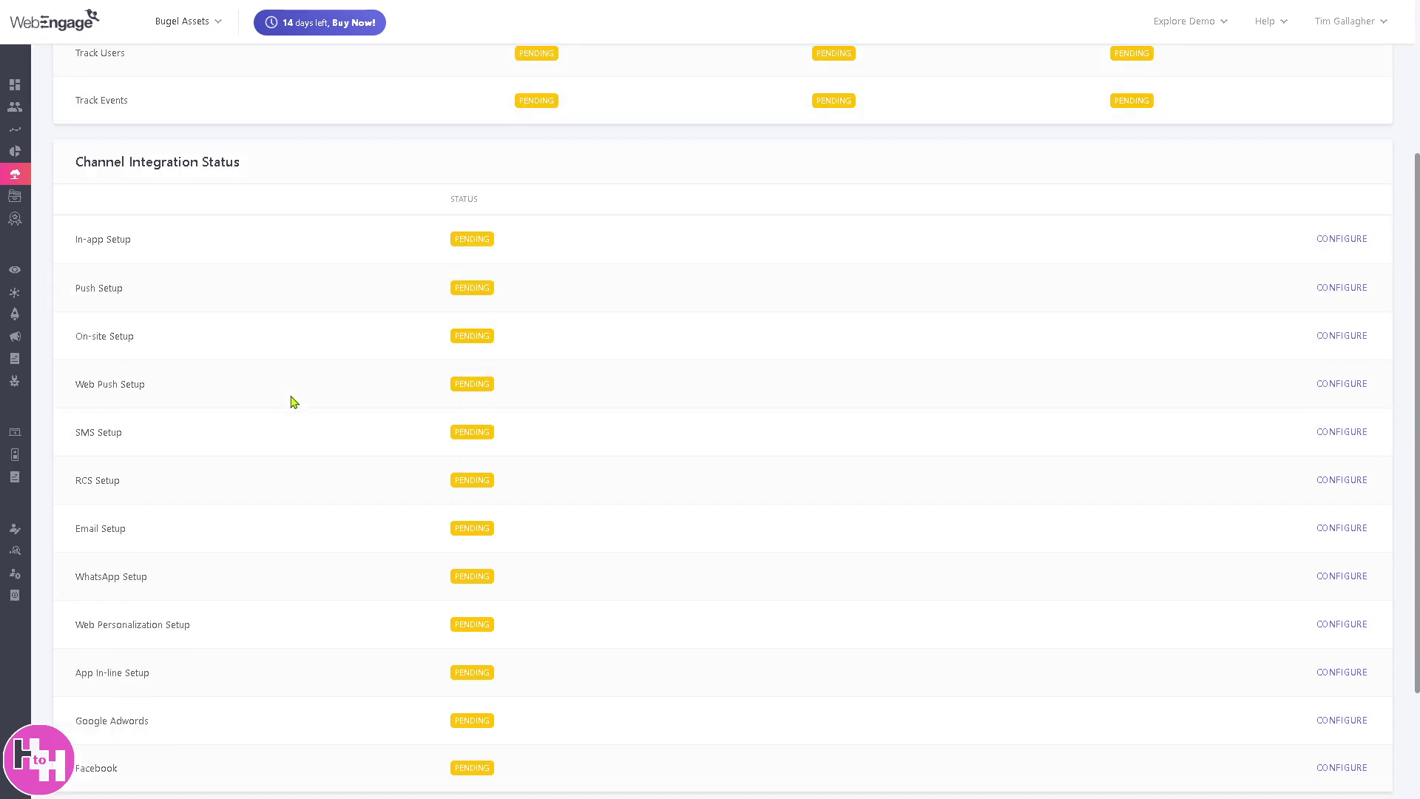
scroll(1102, 470, "up", 2)
scroll(1147, 628, "down", 1)
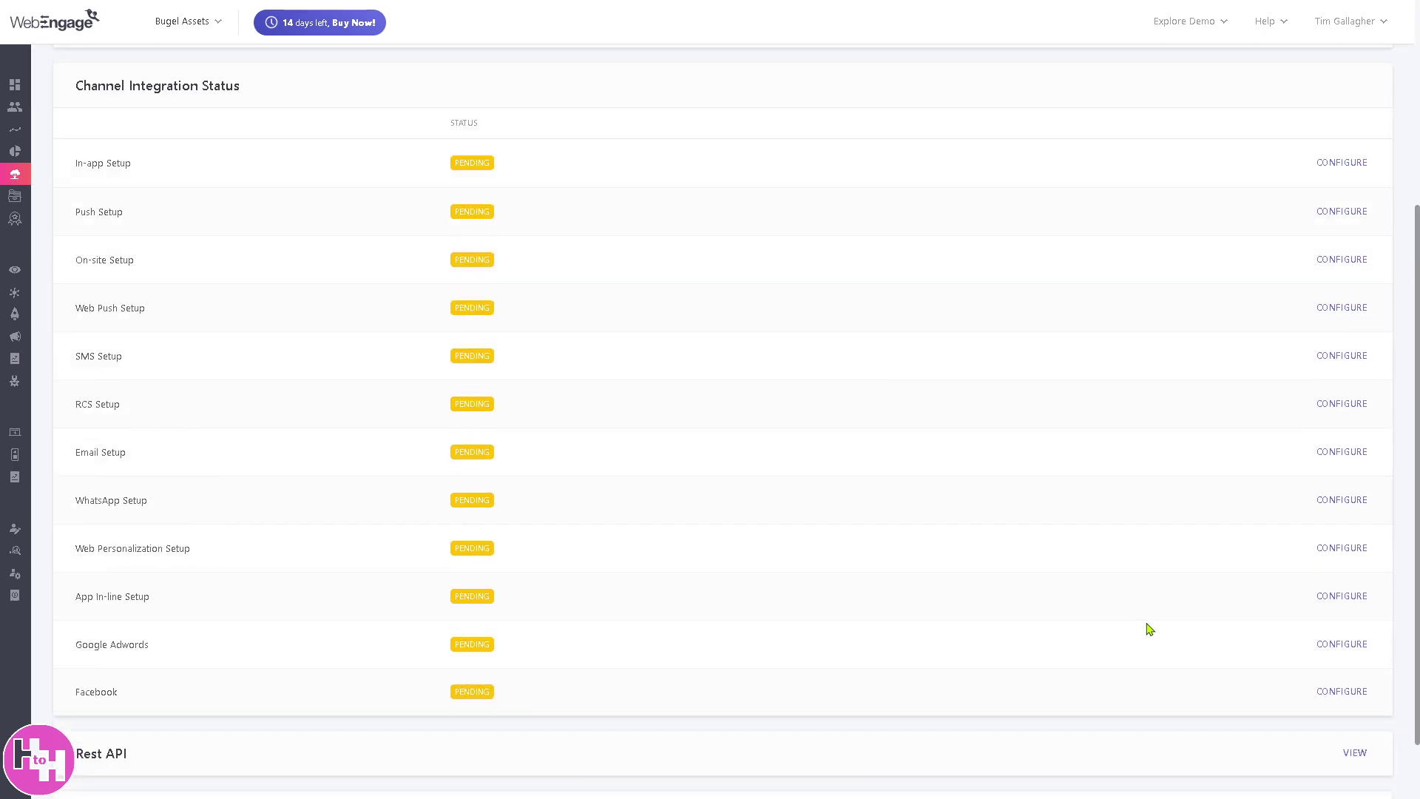
scroll(1189, 656, "up", 2)
scroll(1195, 656, "down", 2)
scroll(1219, 669, "down", 1)
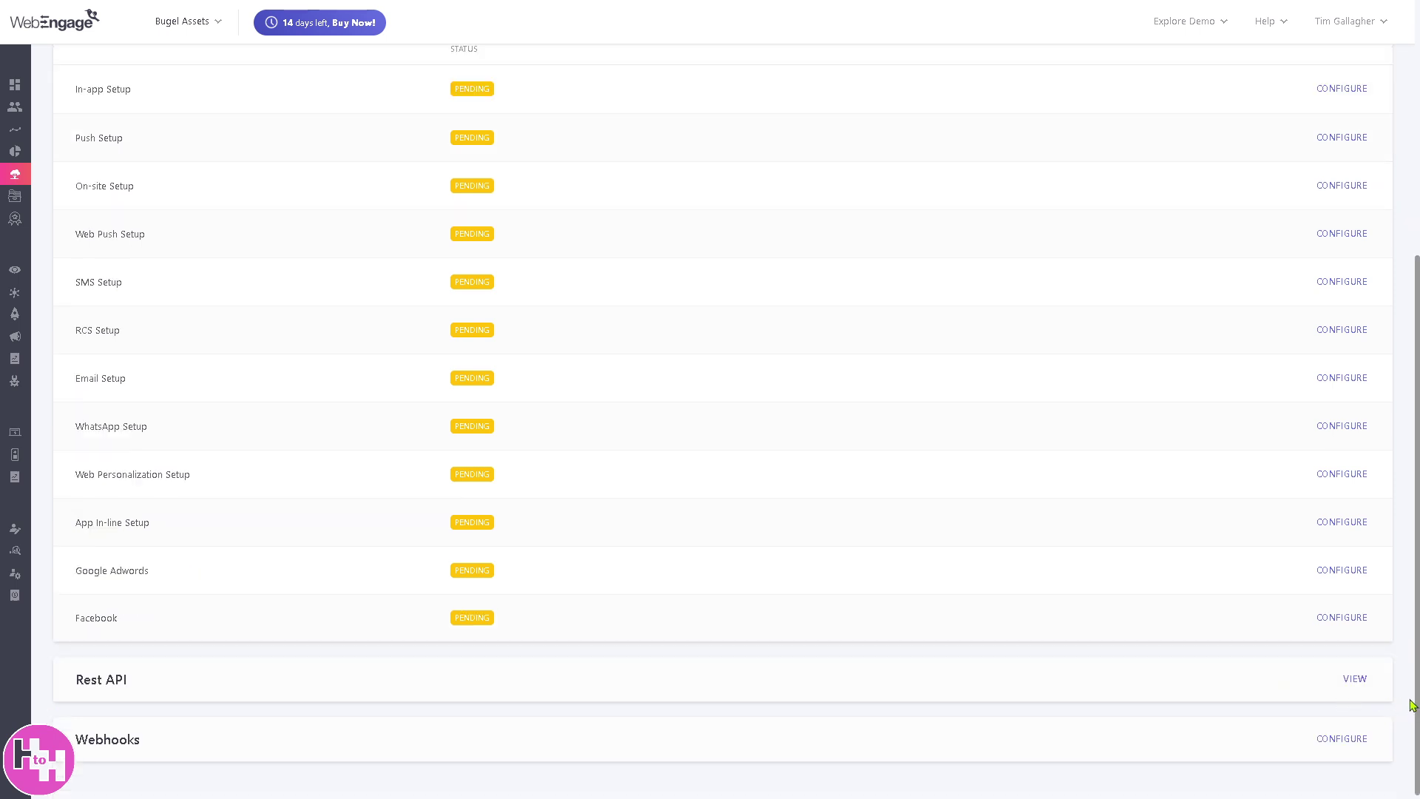
- View the REST API project credentials and highlight most of the API key
left_click(1357, 682)
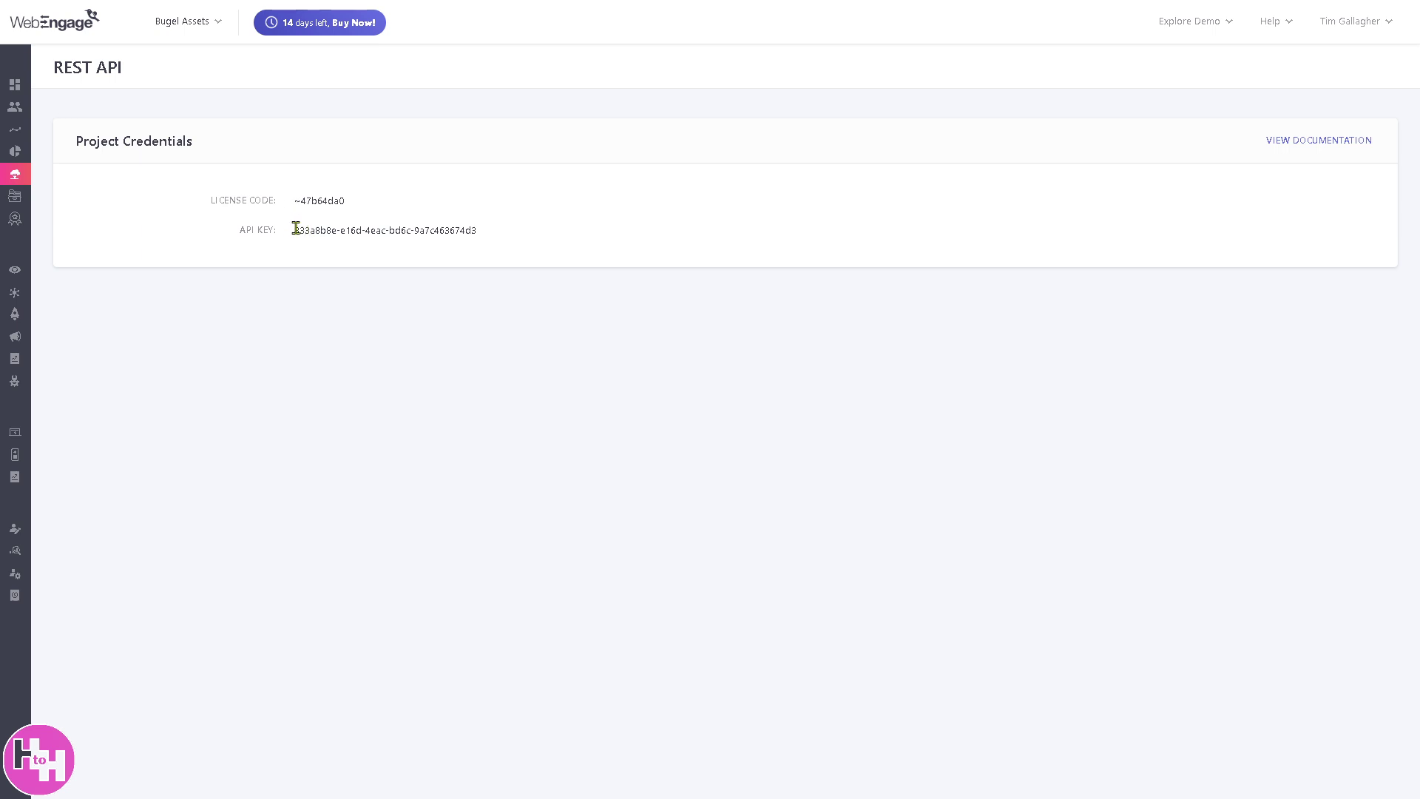
left_click_drag(295, 229, 461, 230)
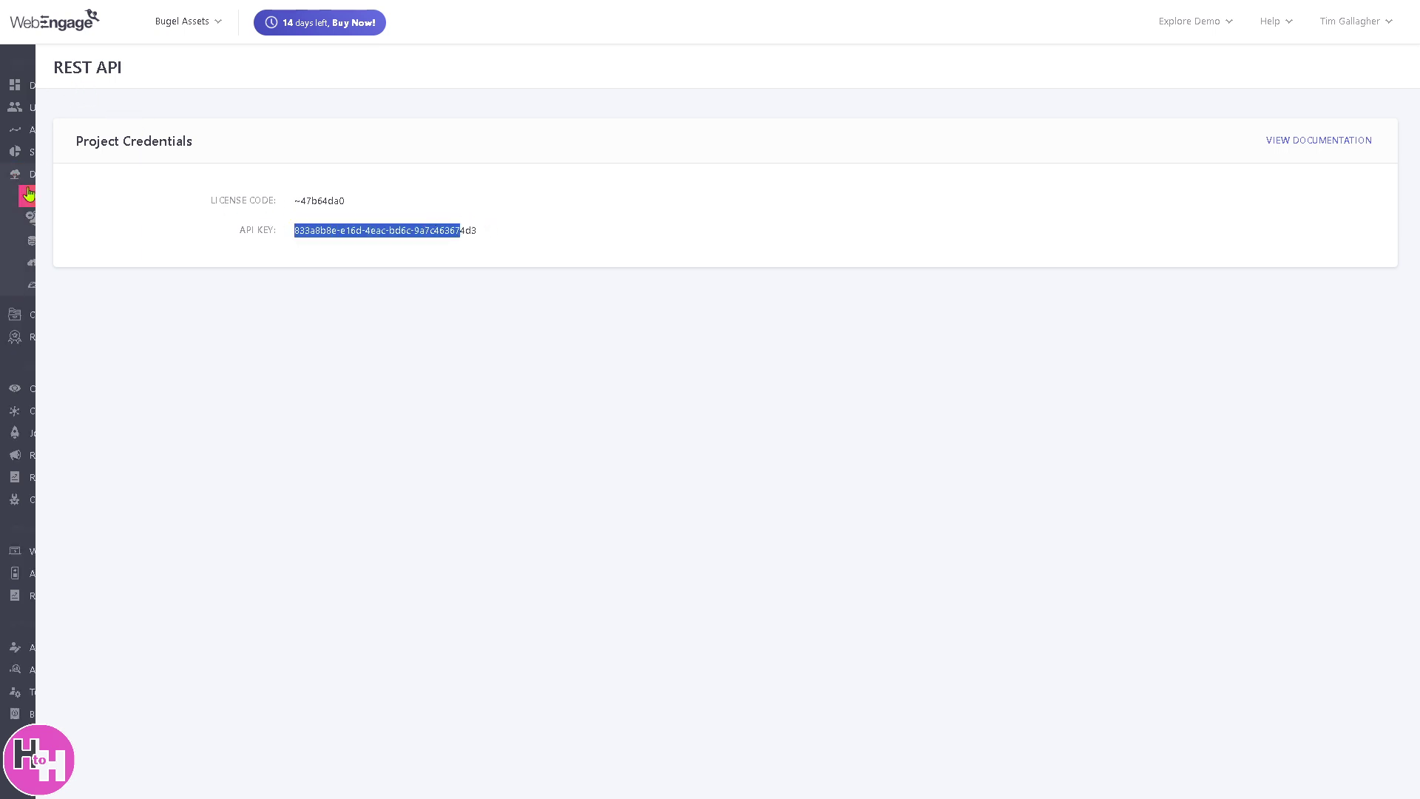
left_click(65, 197)
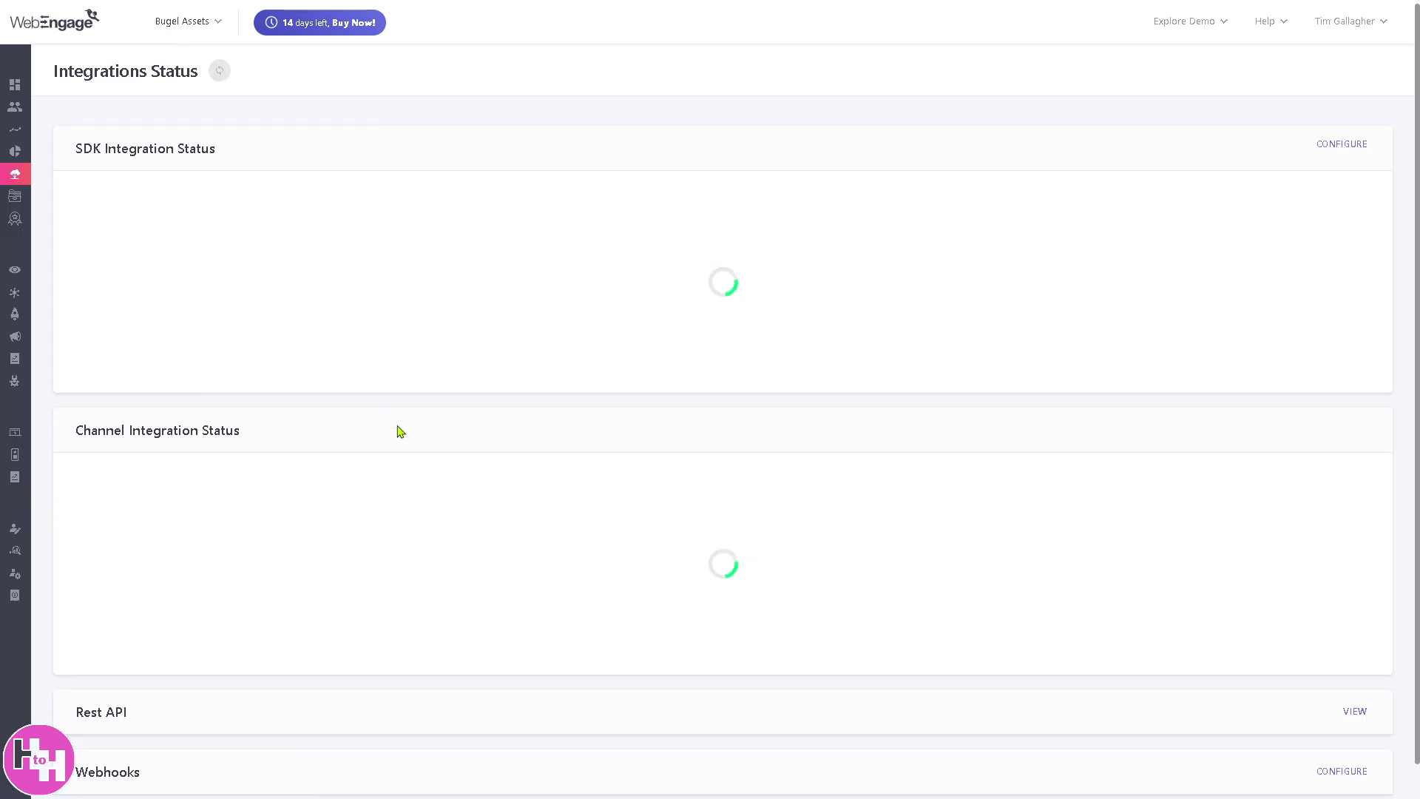
- Open the Webhooks configuration, which is locked pending an Orchestra Plan upgrade
scroll(444, 518, "down", 5)
scroll(546, 673, "up", 1)
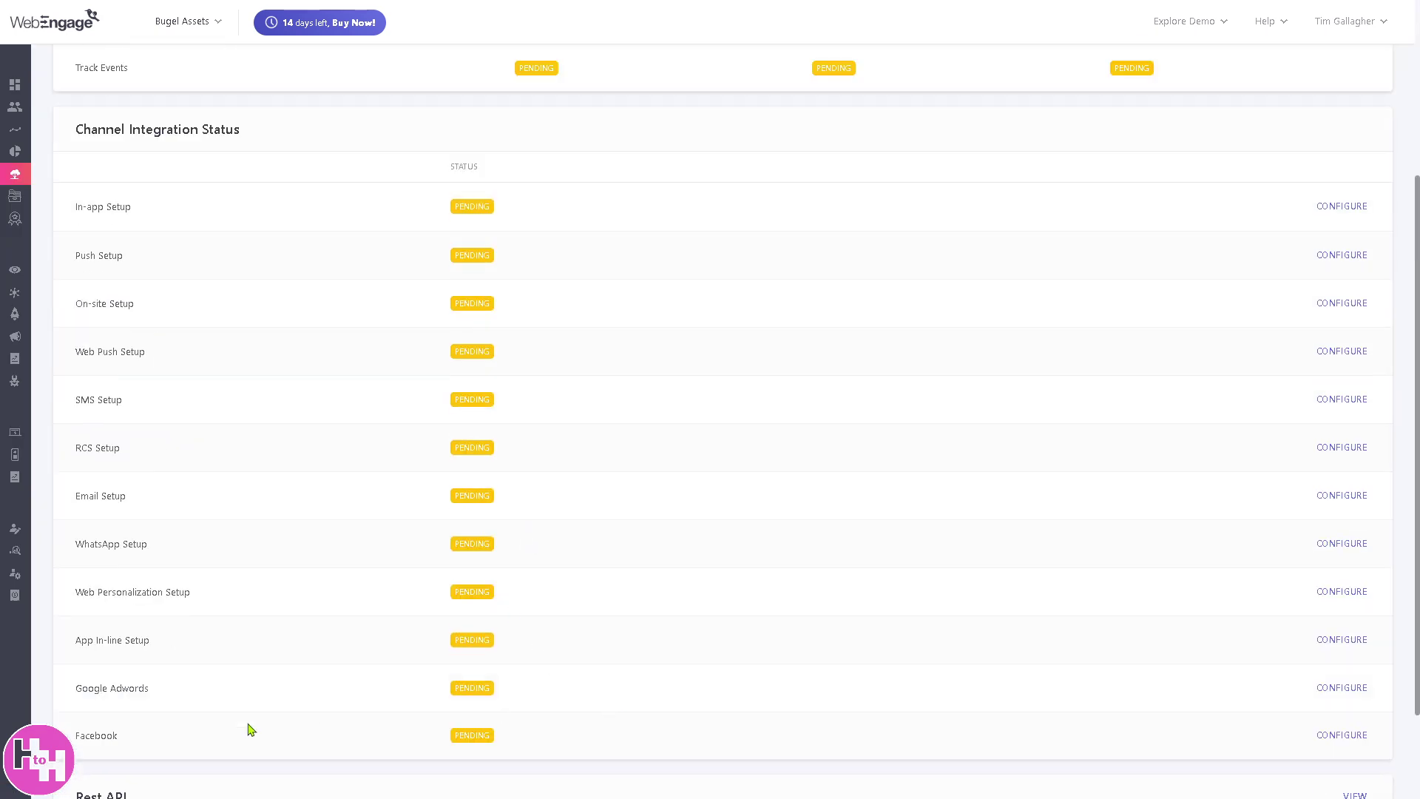
scroll(266, 739, "down", 2)
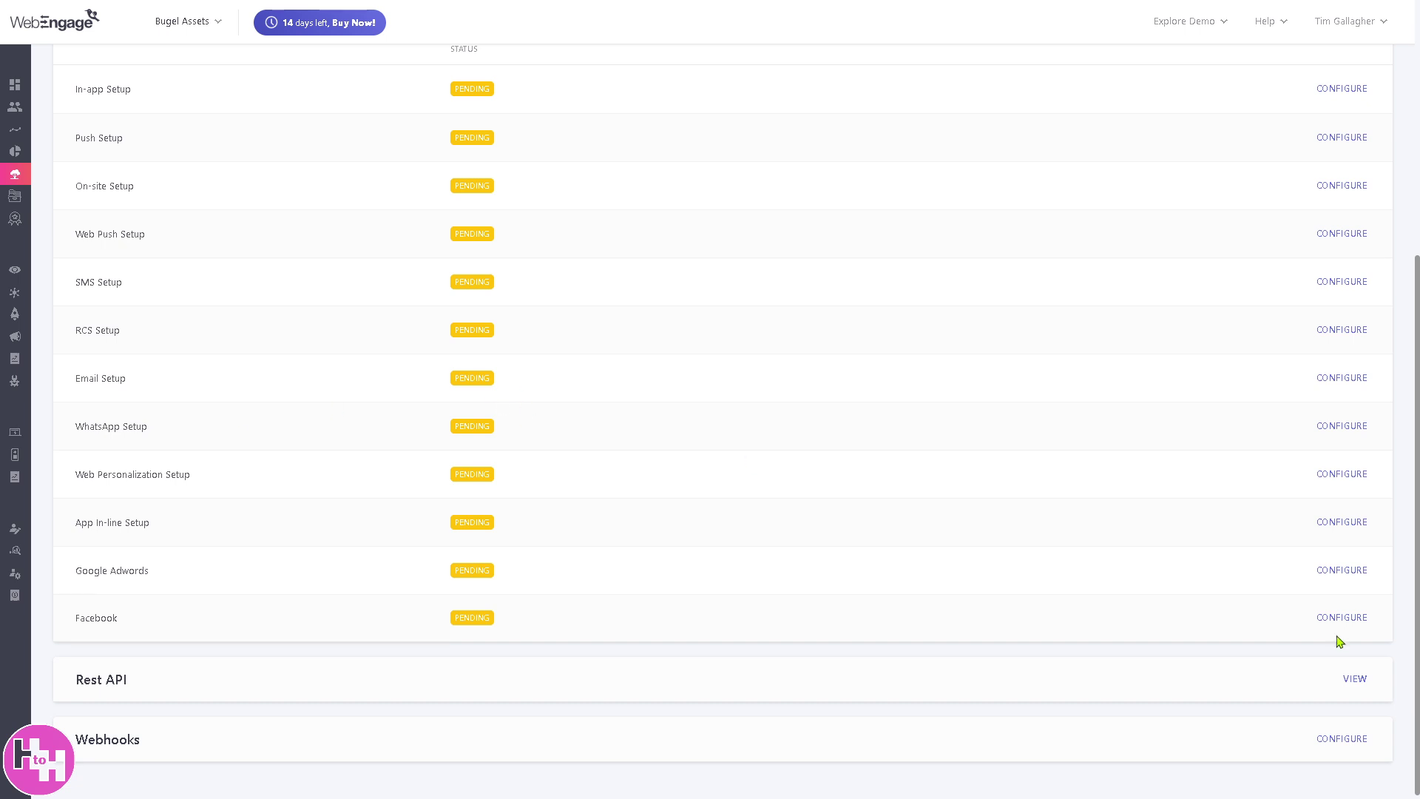
left_click(1342, 738)
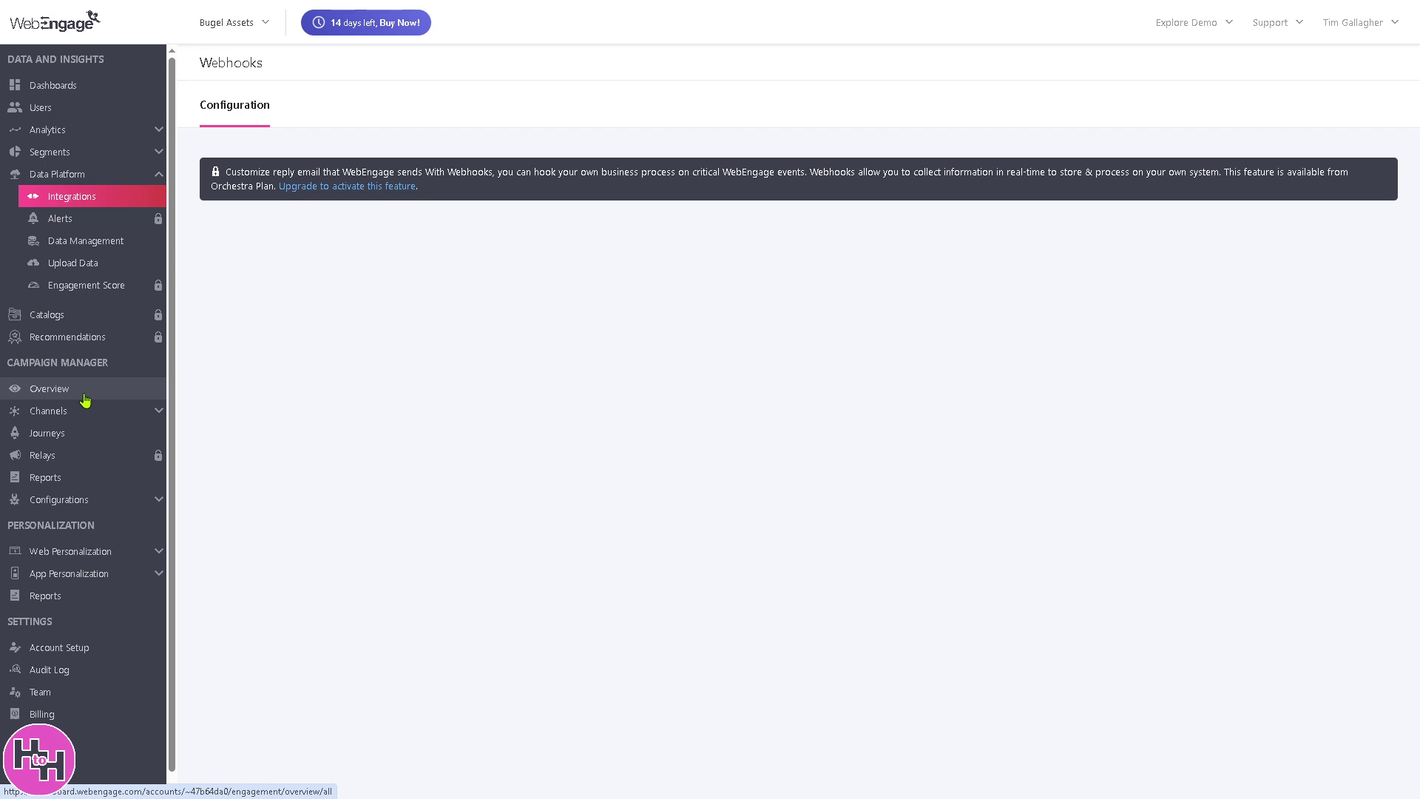
- Expand Campaign Manager > Channels and open the Email List of Campaigns
left_click(85, 408)
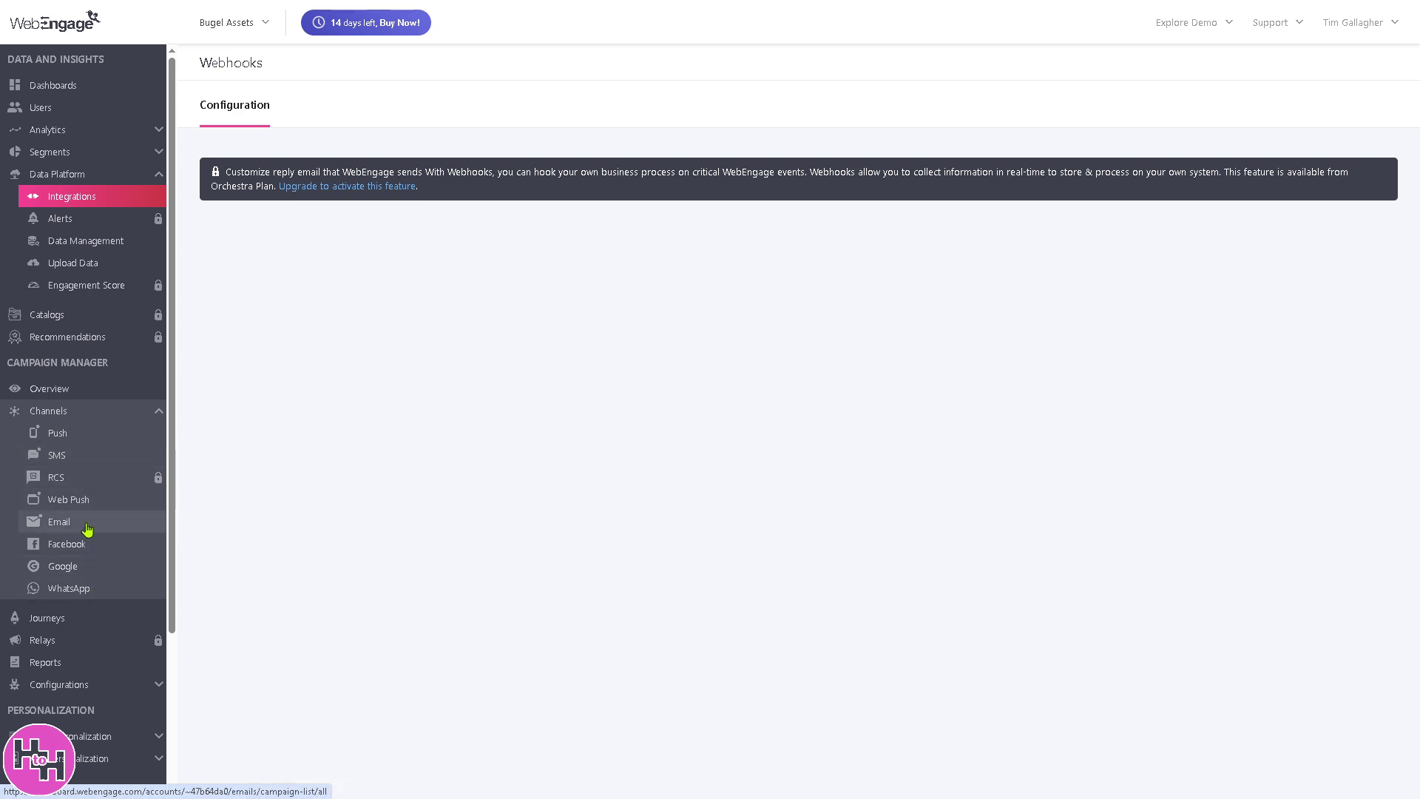
left_click(87, 529)
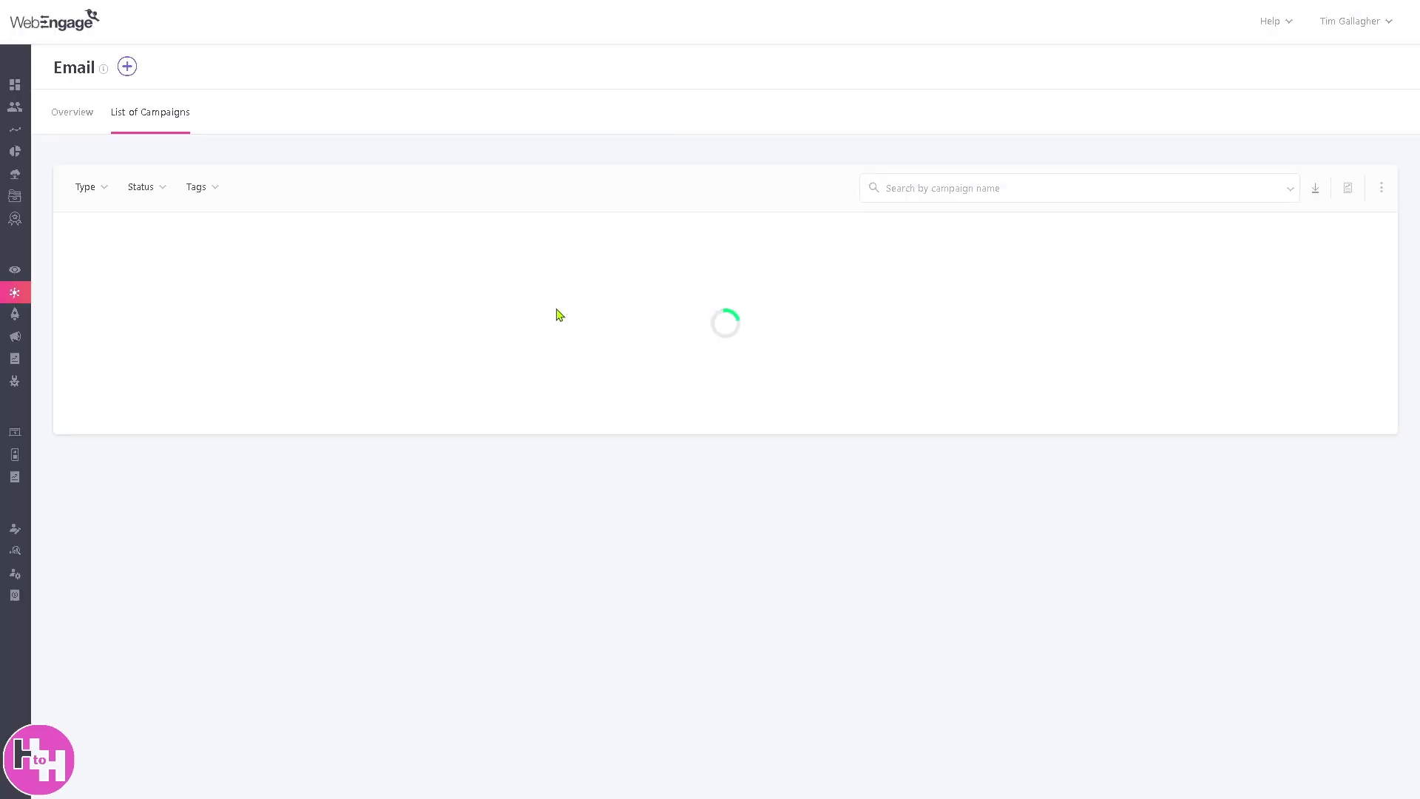
- Create a new One-time email campaign and paste in its name, trimming the extra space
left_click(128, 68)
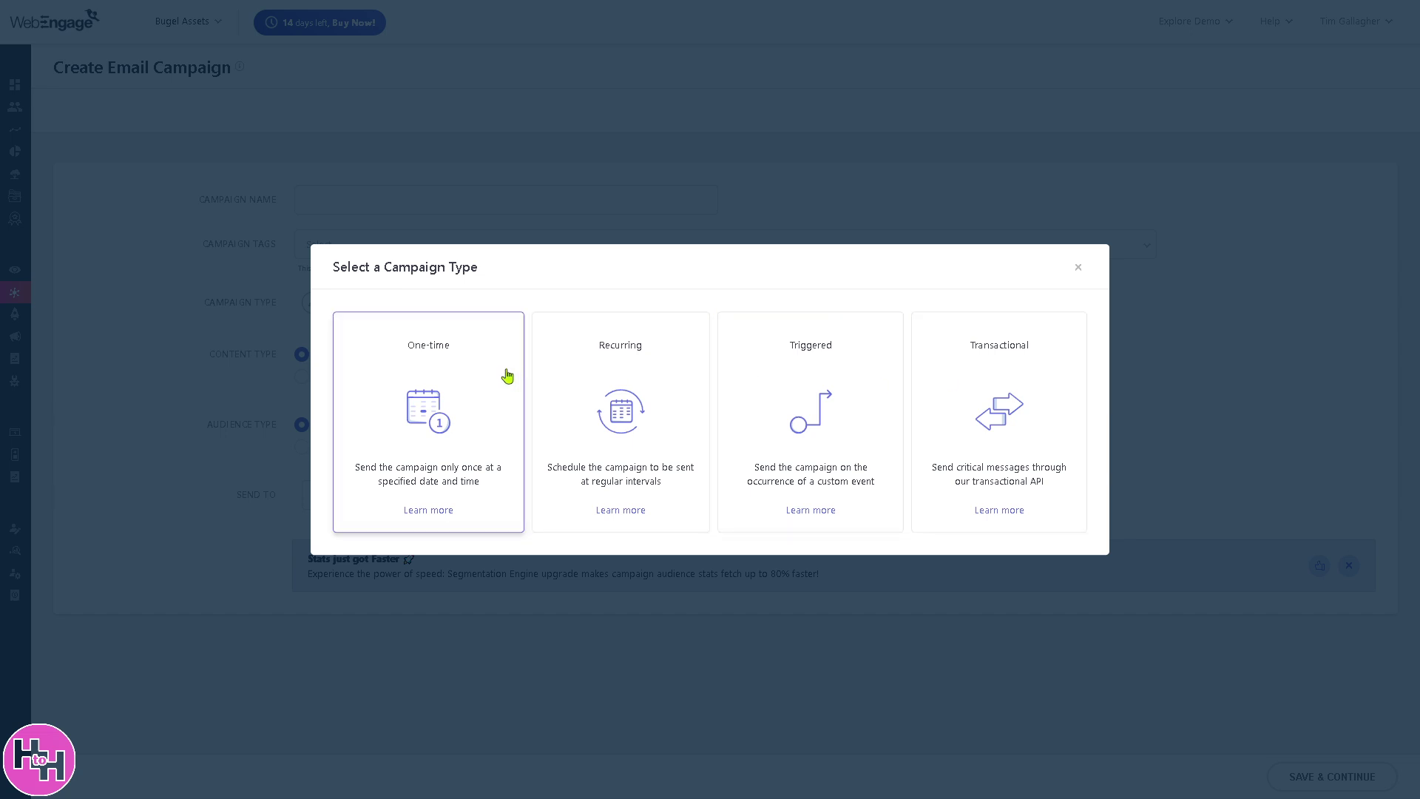
left_click(480, 363)
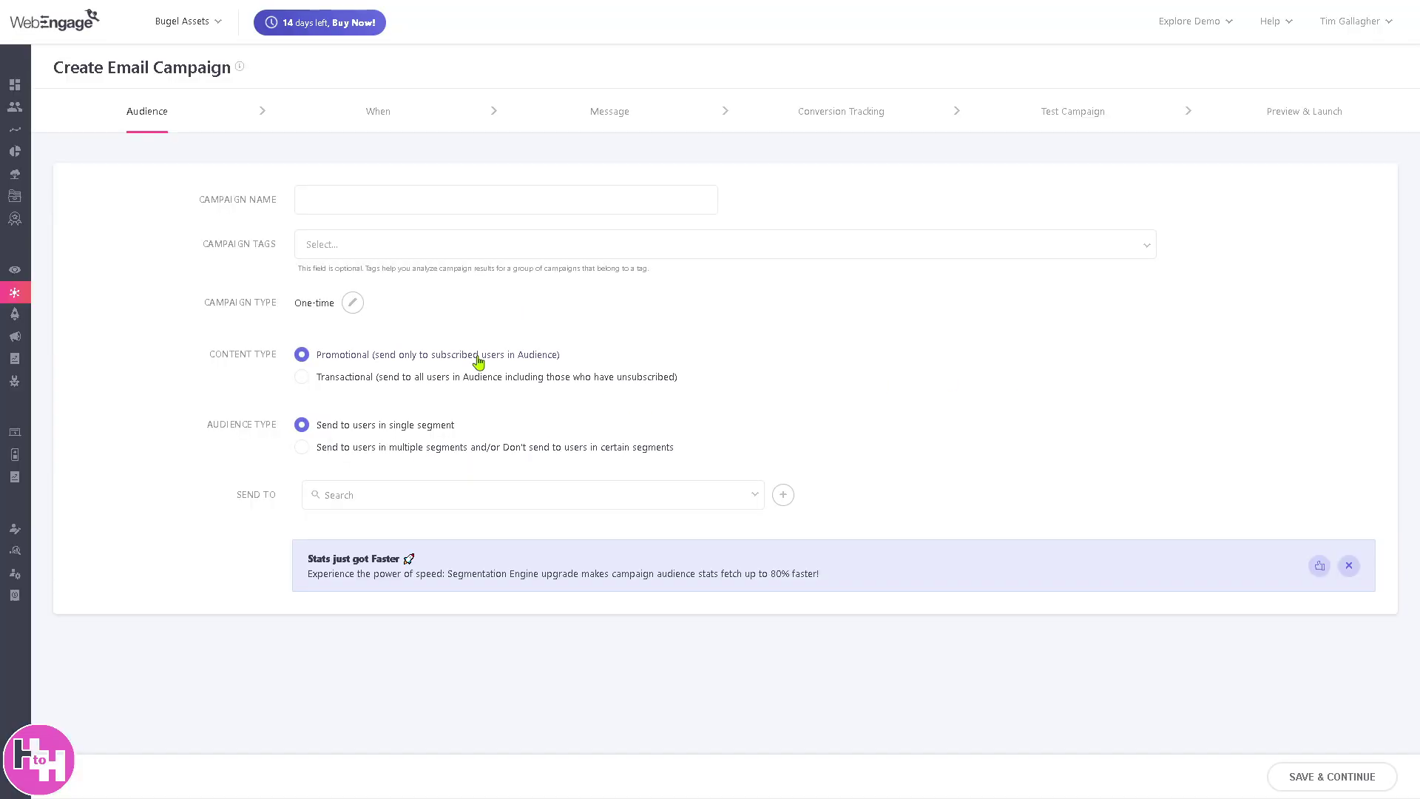
left_click(368, 206)
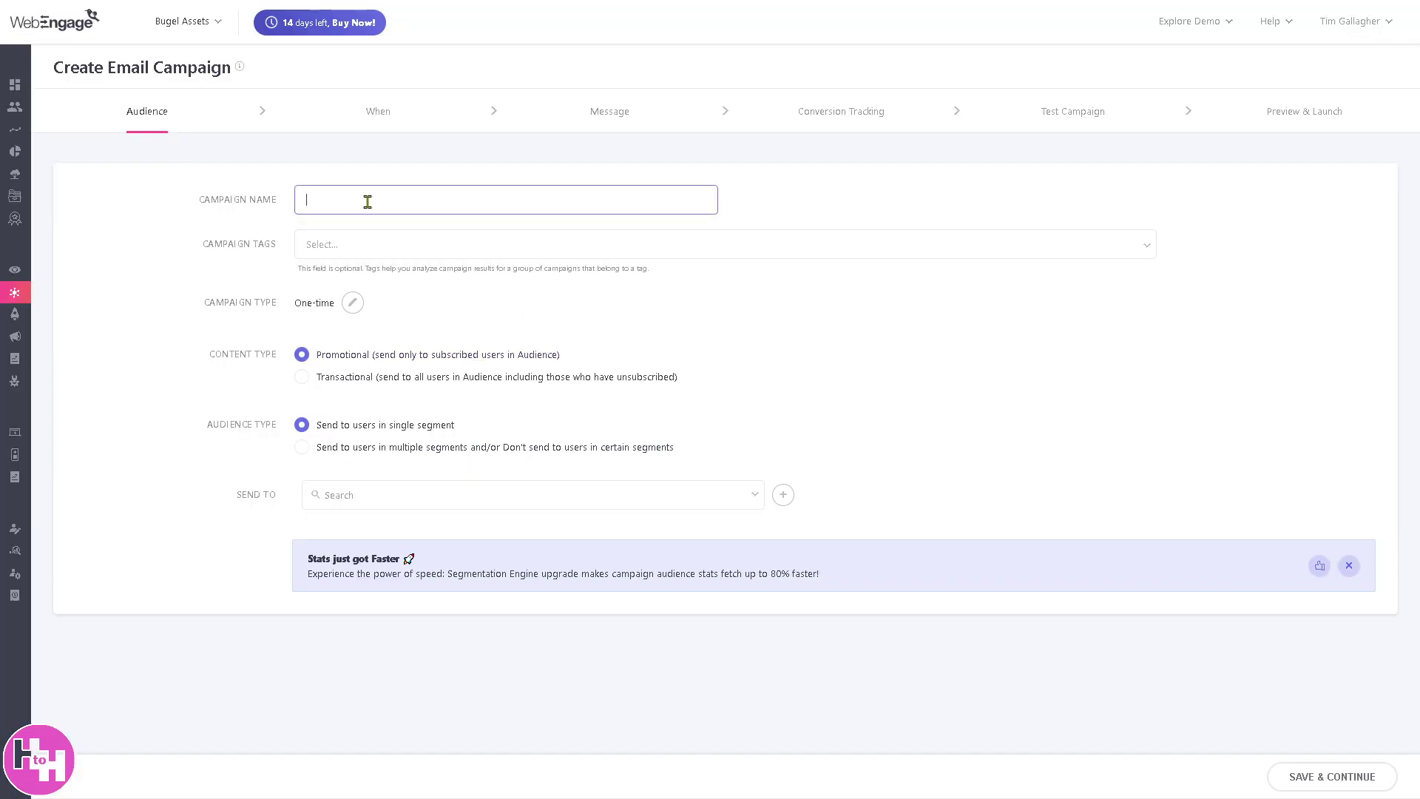
type("How to Use WebEngage: a  Customer Data & Marketing Automation Software")
left_click(426, 200)
key("BackSpace")
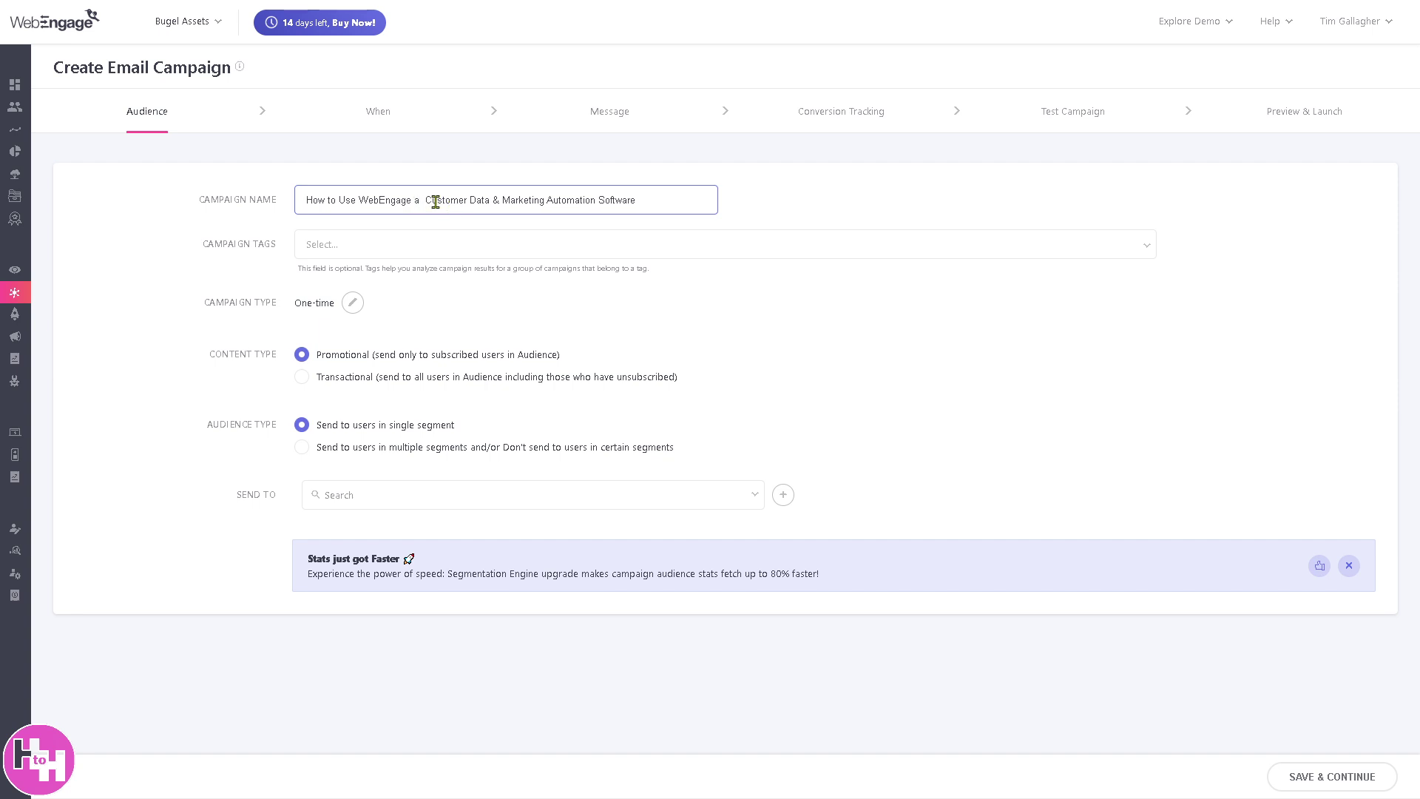
left_click_drag(659, 202, 256, 203)
key("ctrl+c")
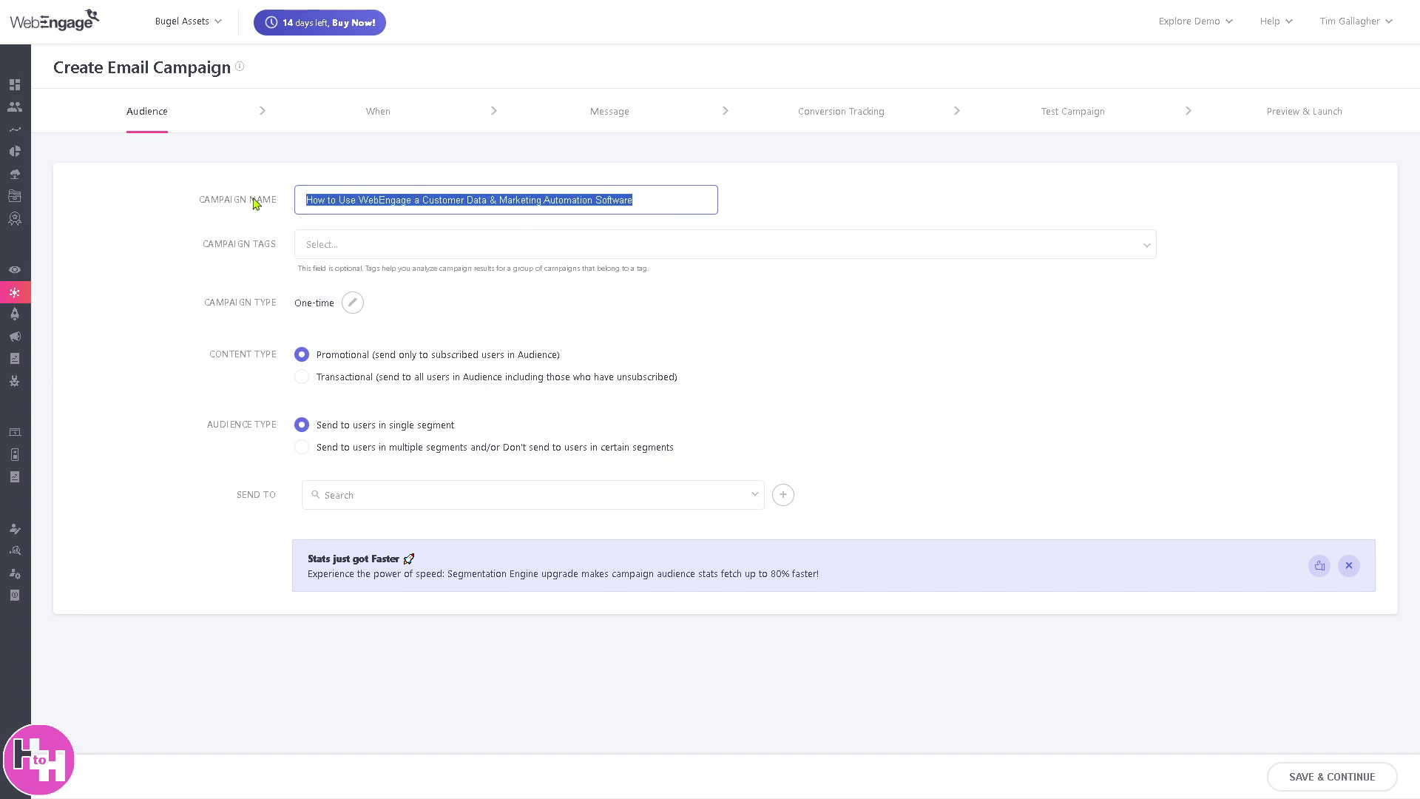
- Tag the campaign with its name, send it to the matching live segment, and Save & Continue
left_click(389, 256)
key("ctrl+v")
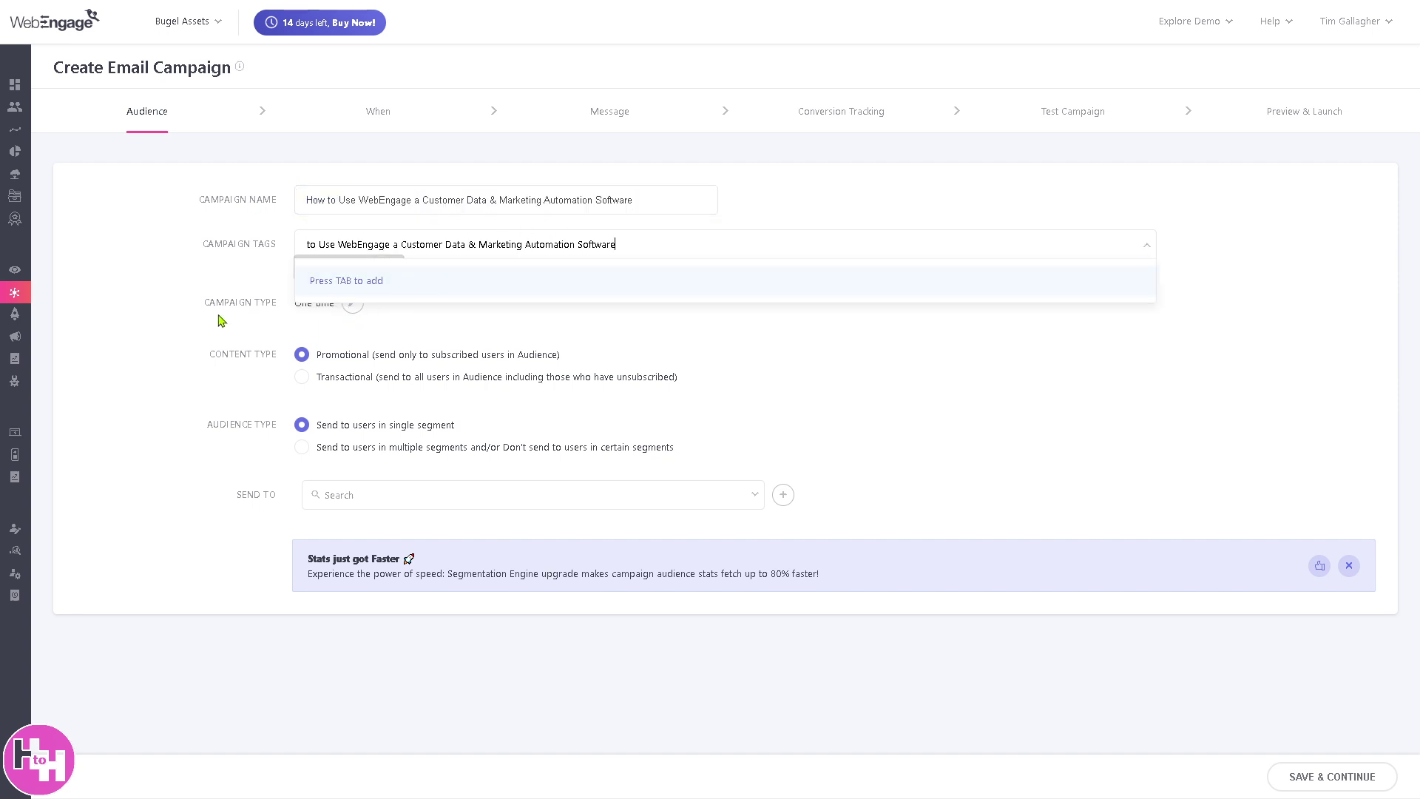
left_click(356, 289)
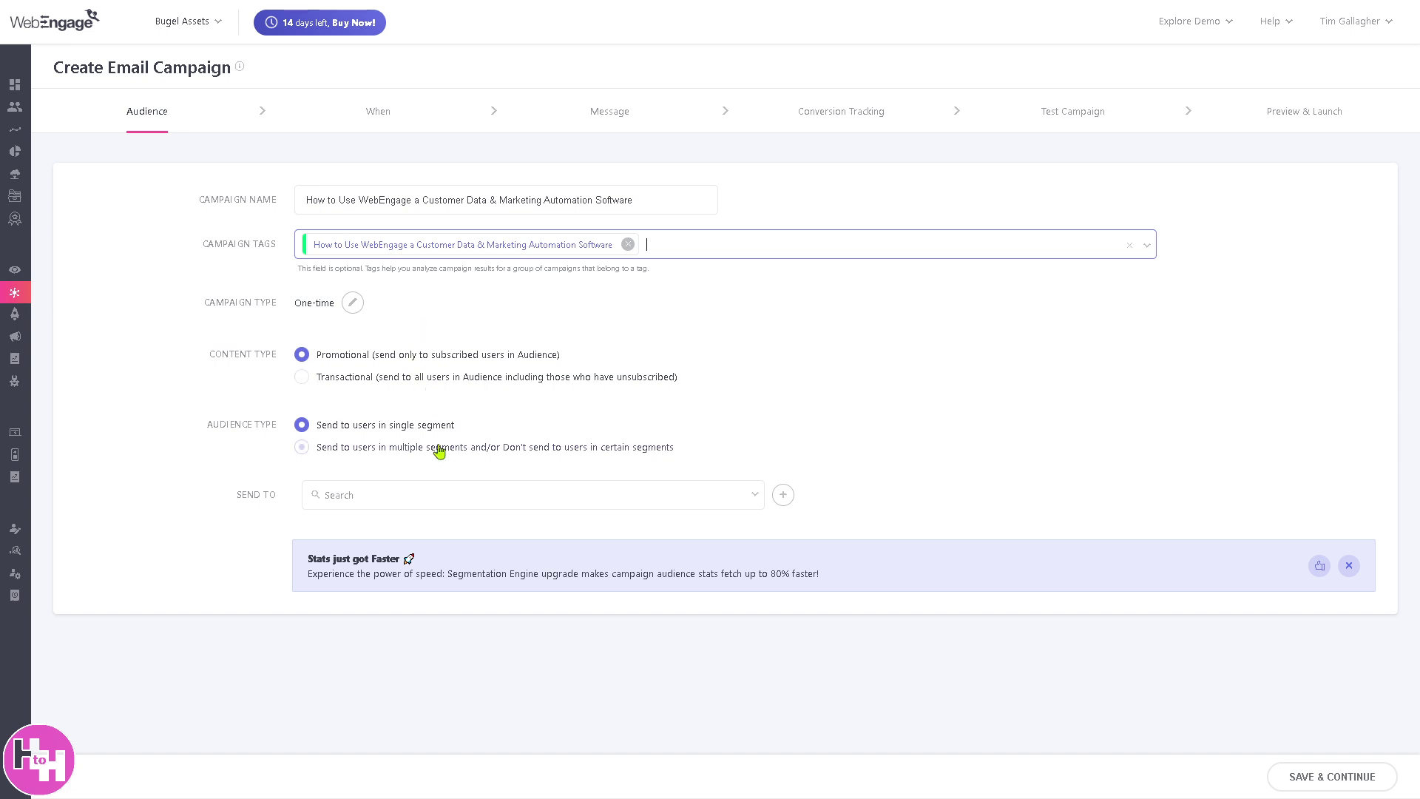
left_click(444, 495)
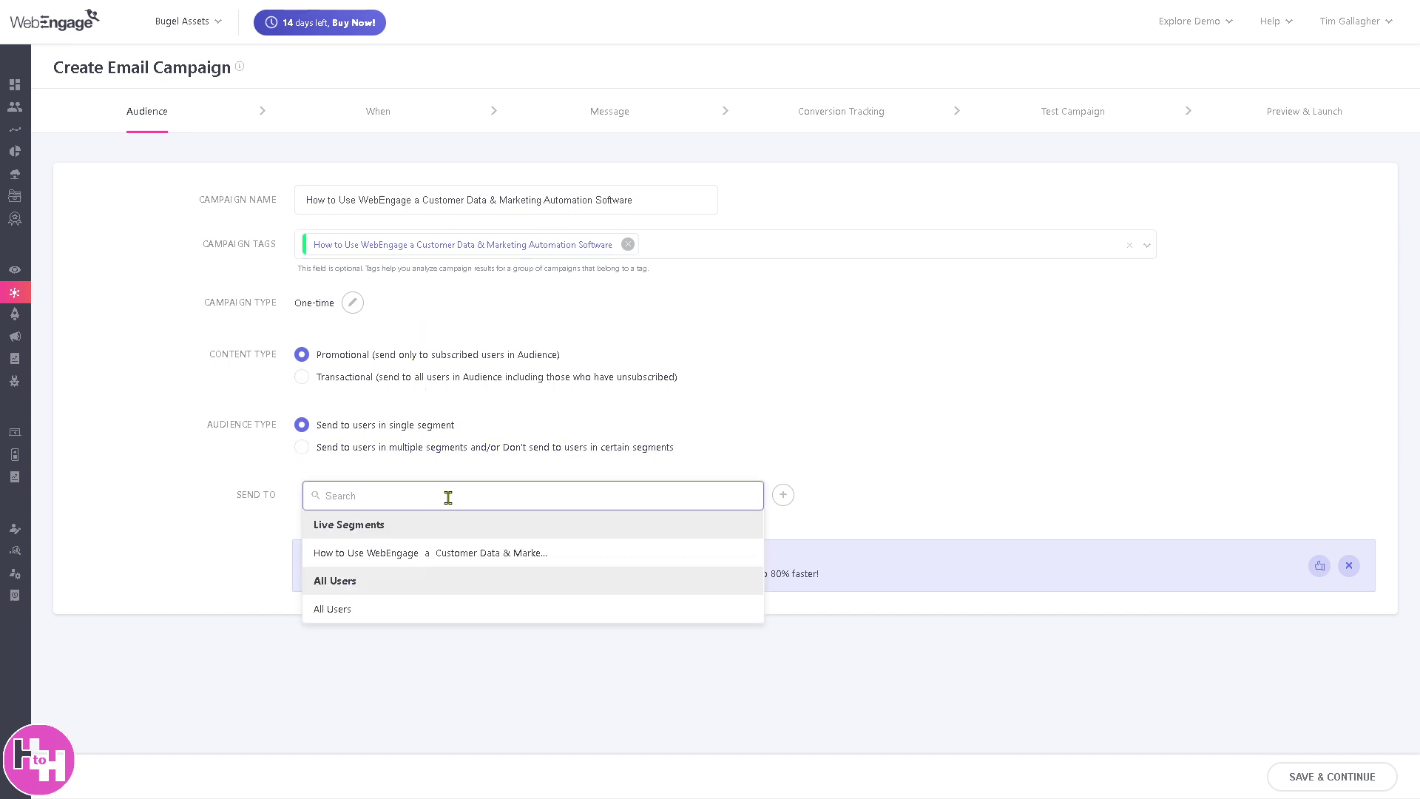
left_click(454, 560)
scroll(444, 563, "down", 2)
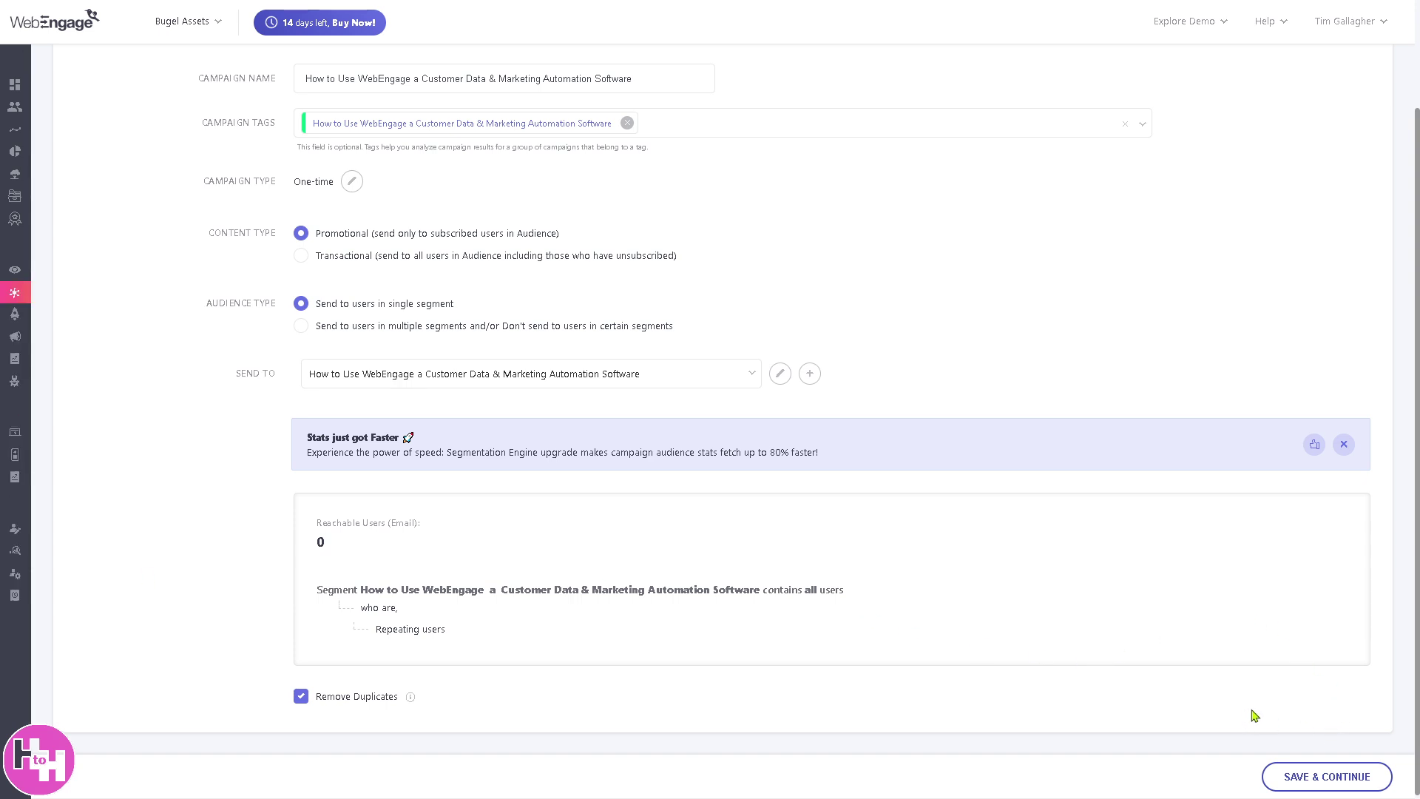
left_click(1337, 773)
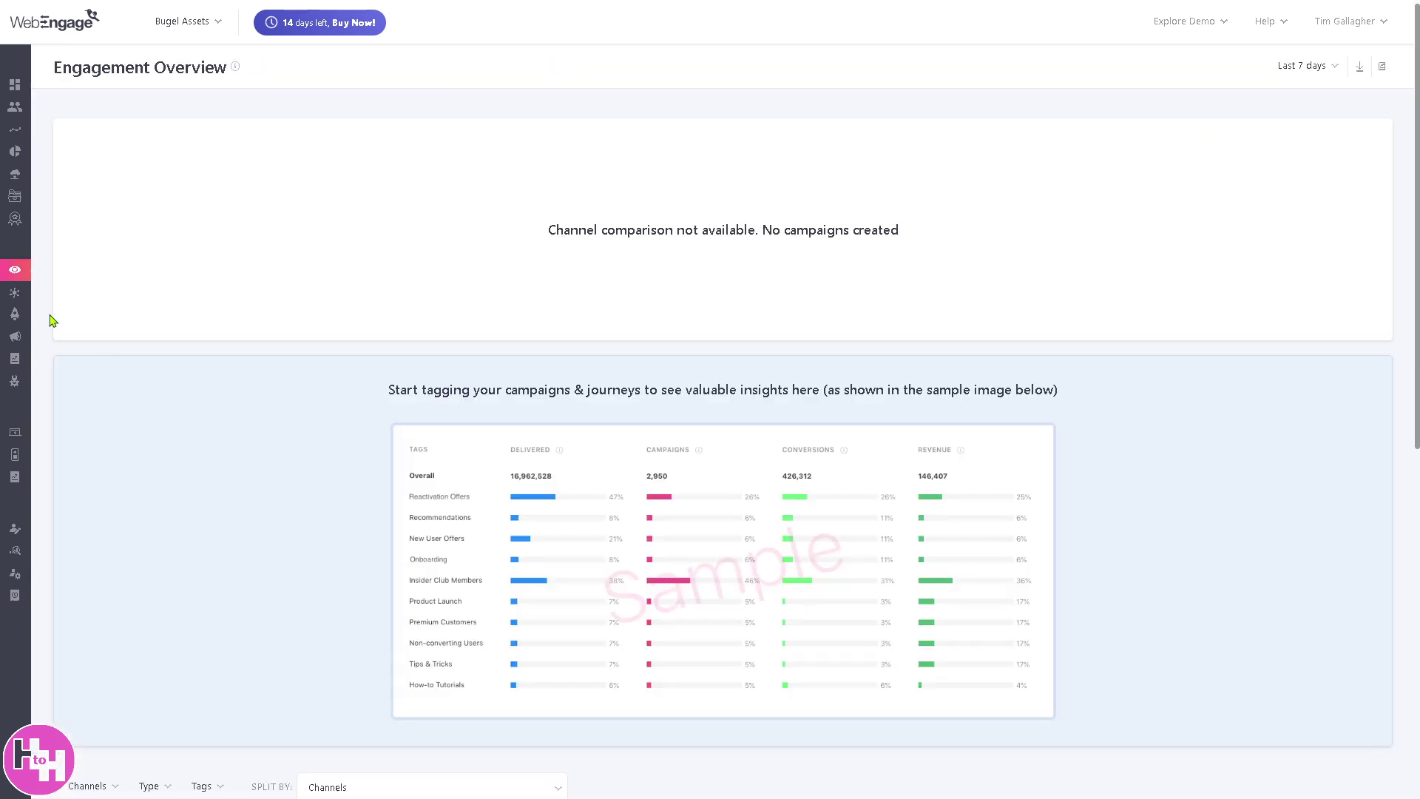
- Go to Campaign Manager > Overview to show the Engagement Overview with no campaigns
mouse_move(44, 316)
- Check the Solo plan billing and its $2,388 yearly price, then open Dashboards
mouse_move(20, 373)
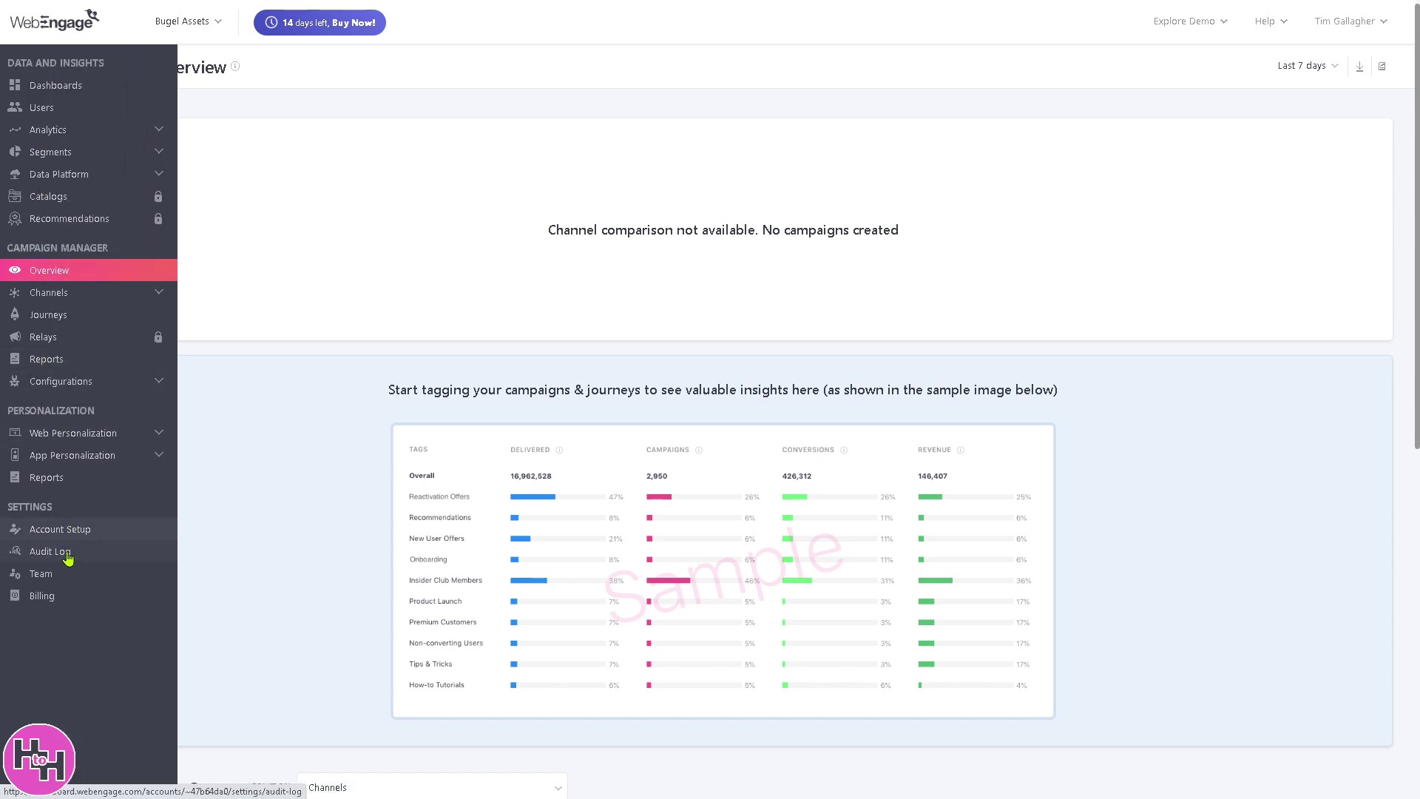
left_click(74, 594)
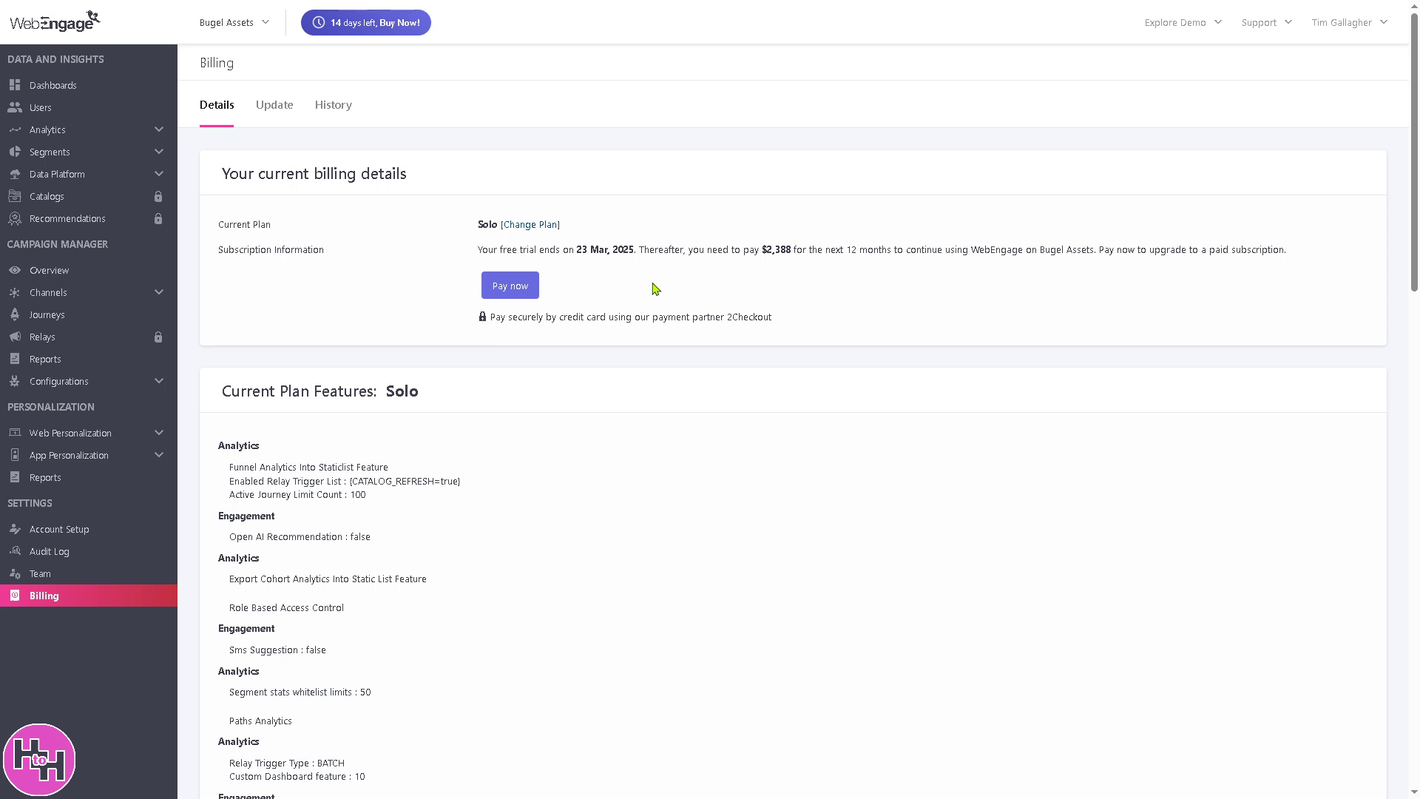
left_click_drag(758, 250, 767, 250)
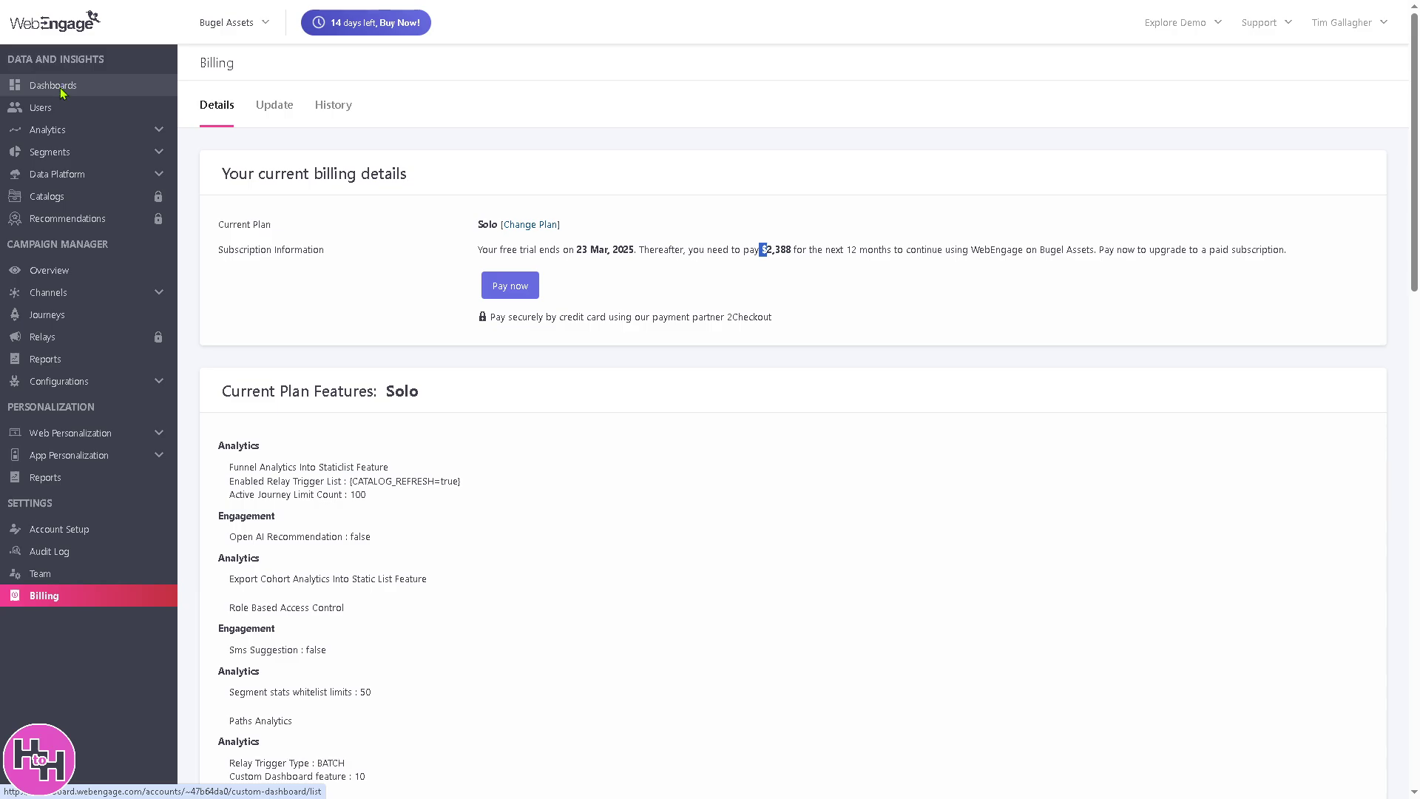
left_click(62, 93)
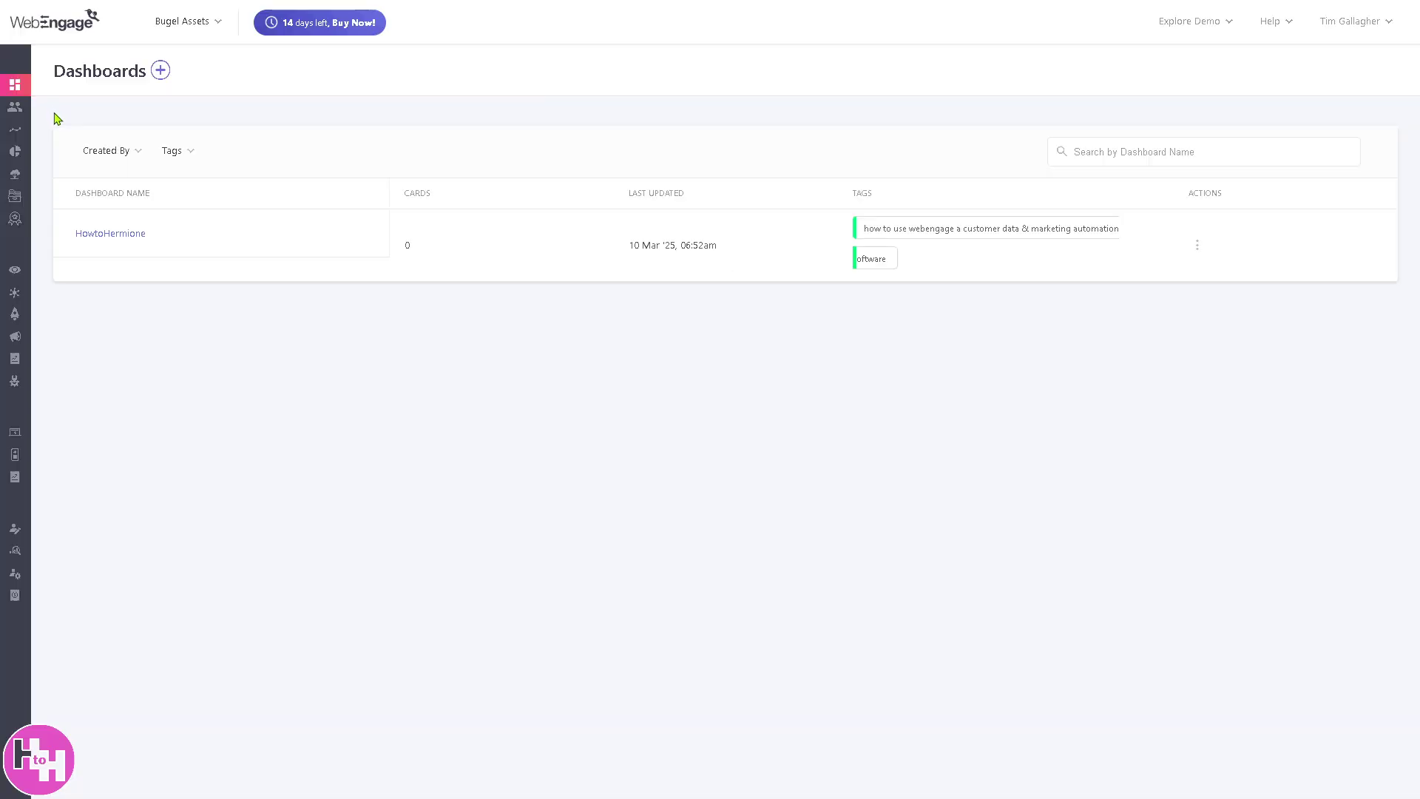
- Open Users and expand Segments to show Live Segments, Lists and Predictive Segments
left_click(21, 111)
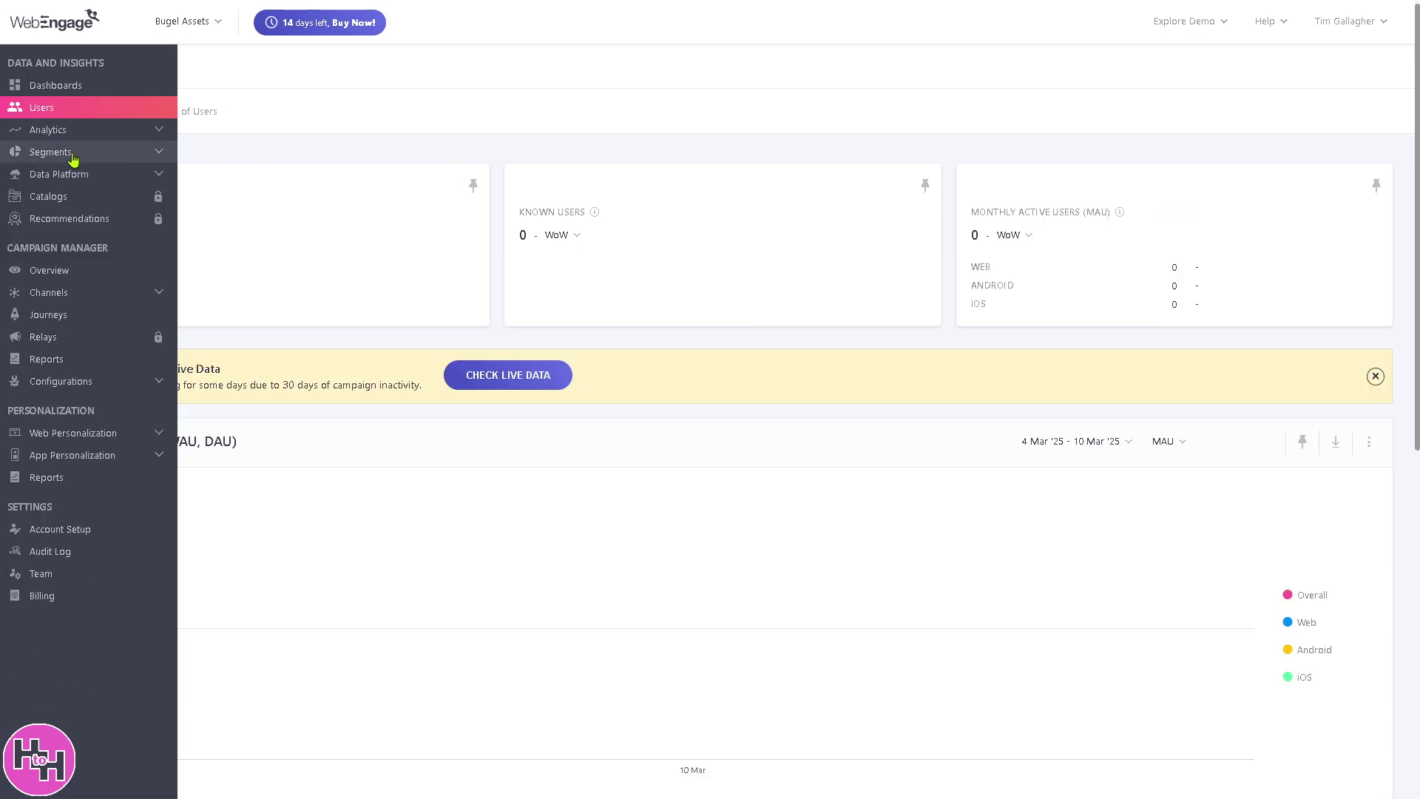
left_click(71, 156)
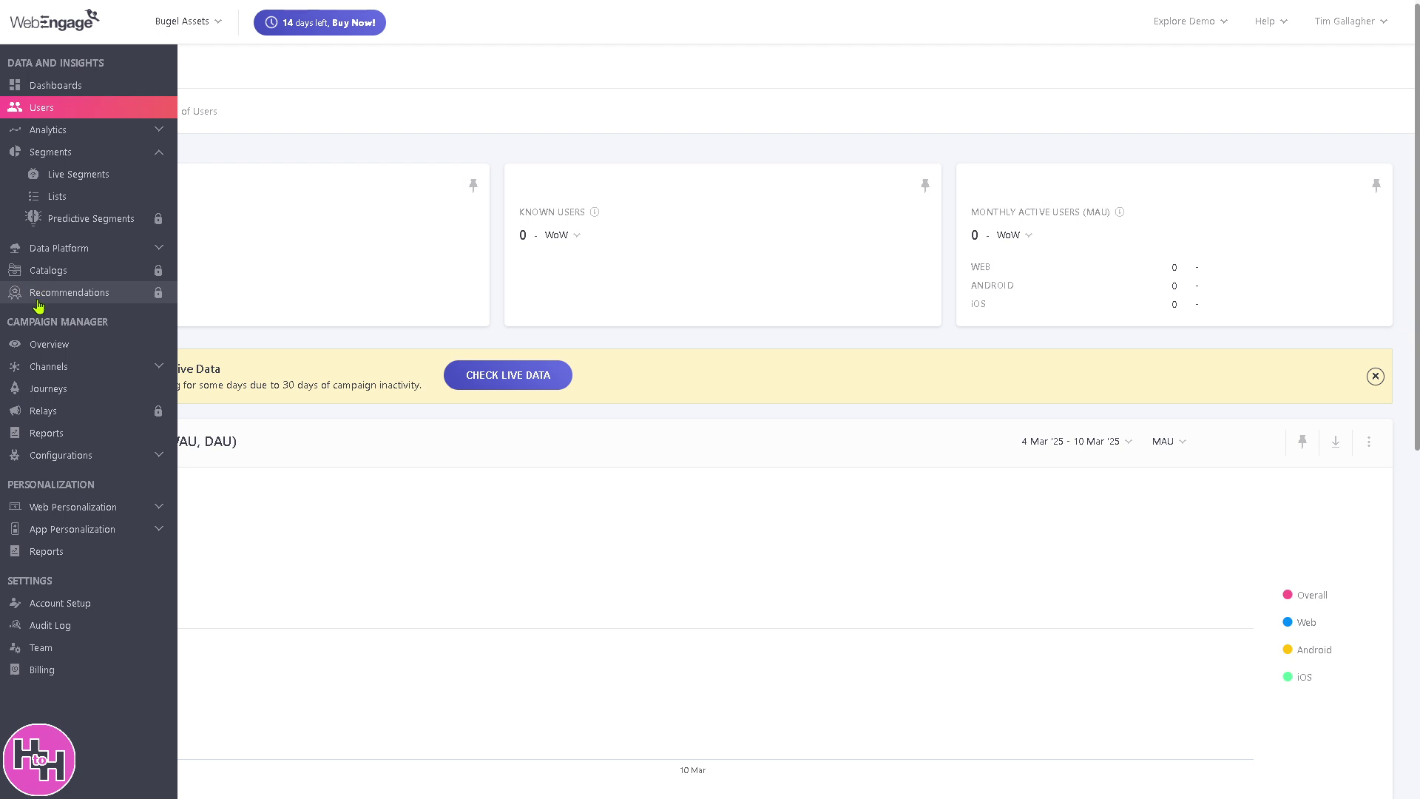